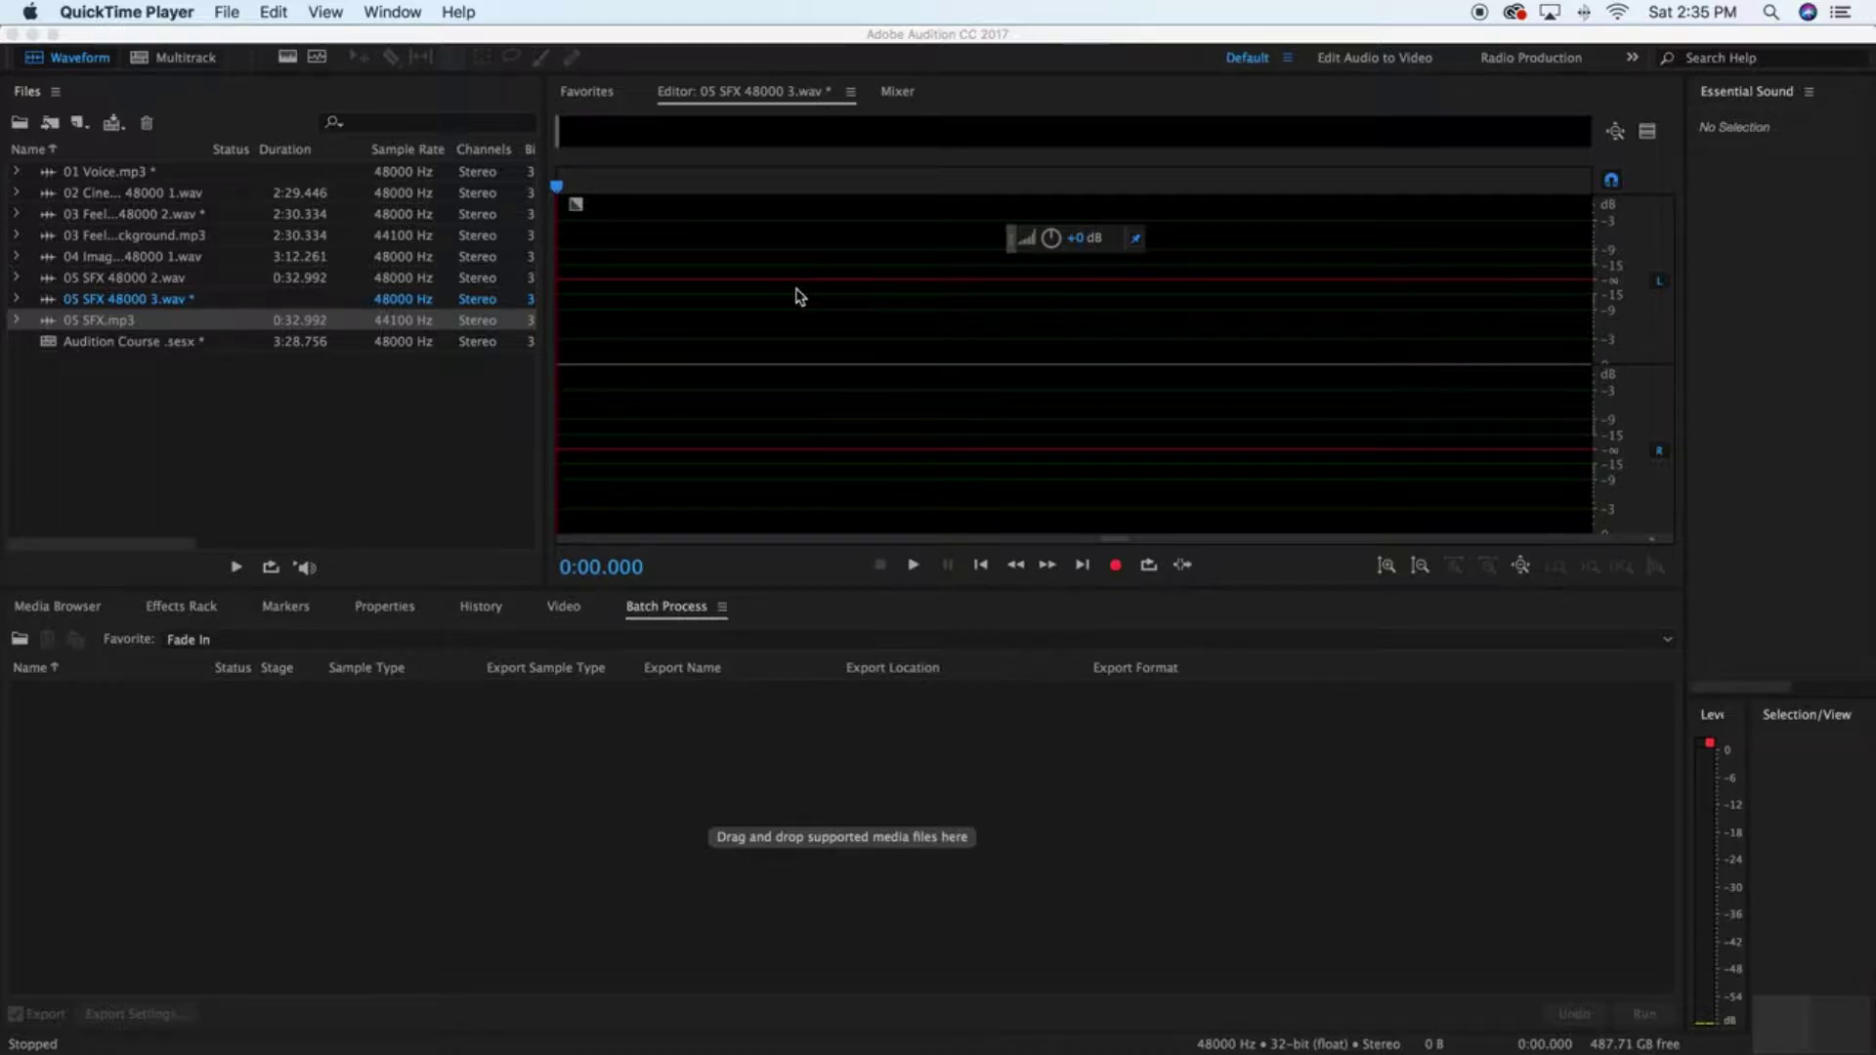
# Step: Record a 31.552-second stereo voice take into the empty 05 SFX 48000 3.wav file
pyautogui.click(564, 223)
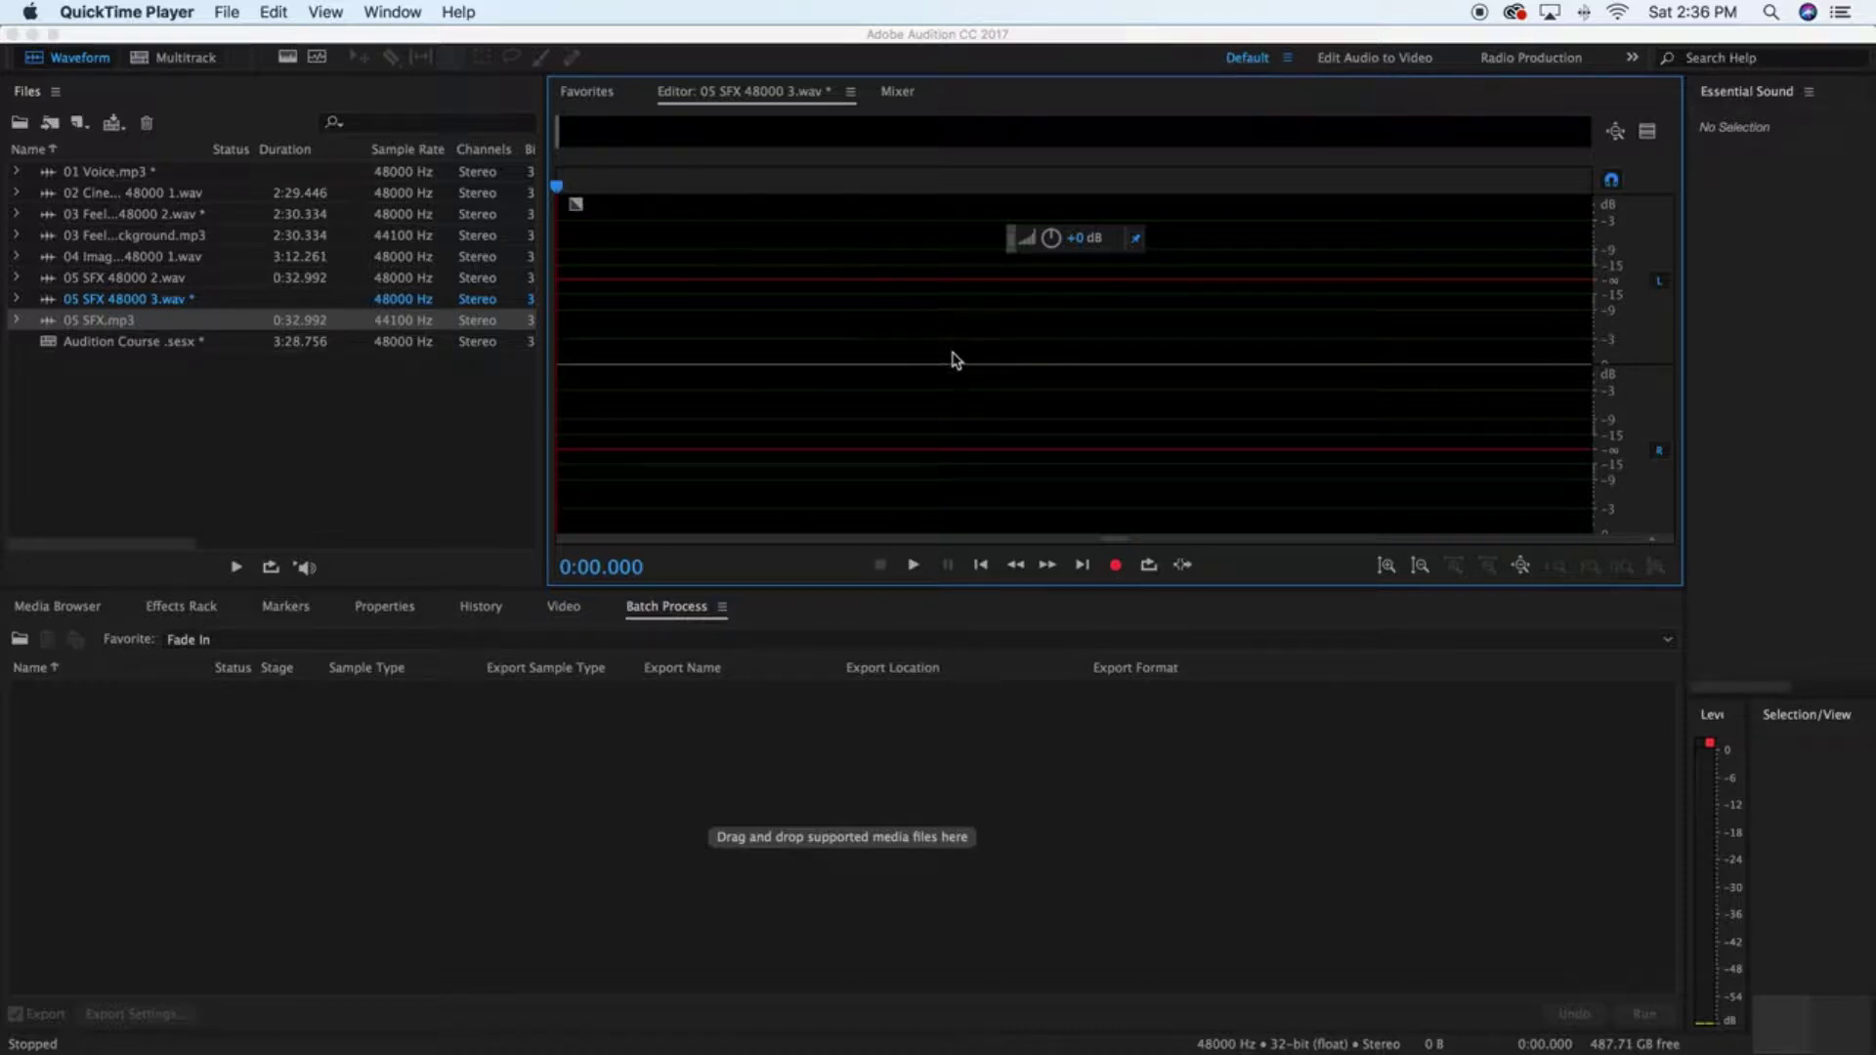
pyautogui.click(1120, 573)
pyautogui.click(1118, 572)
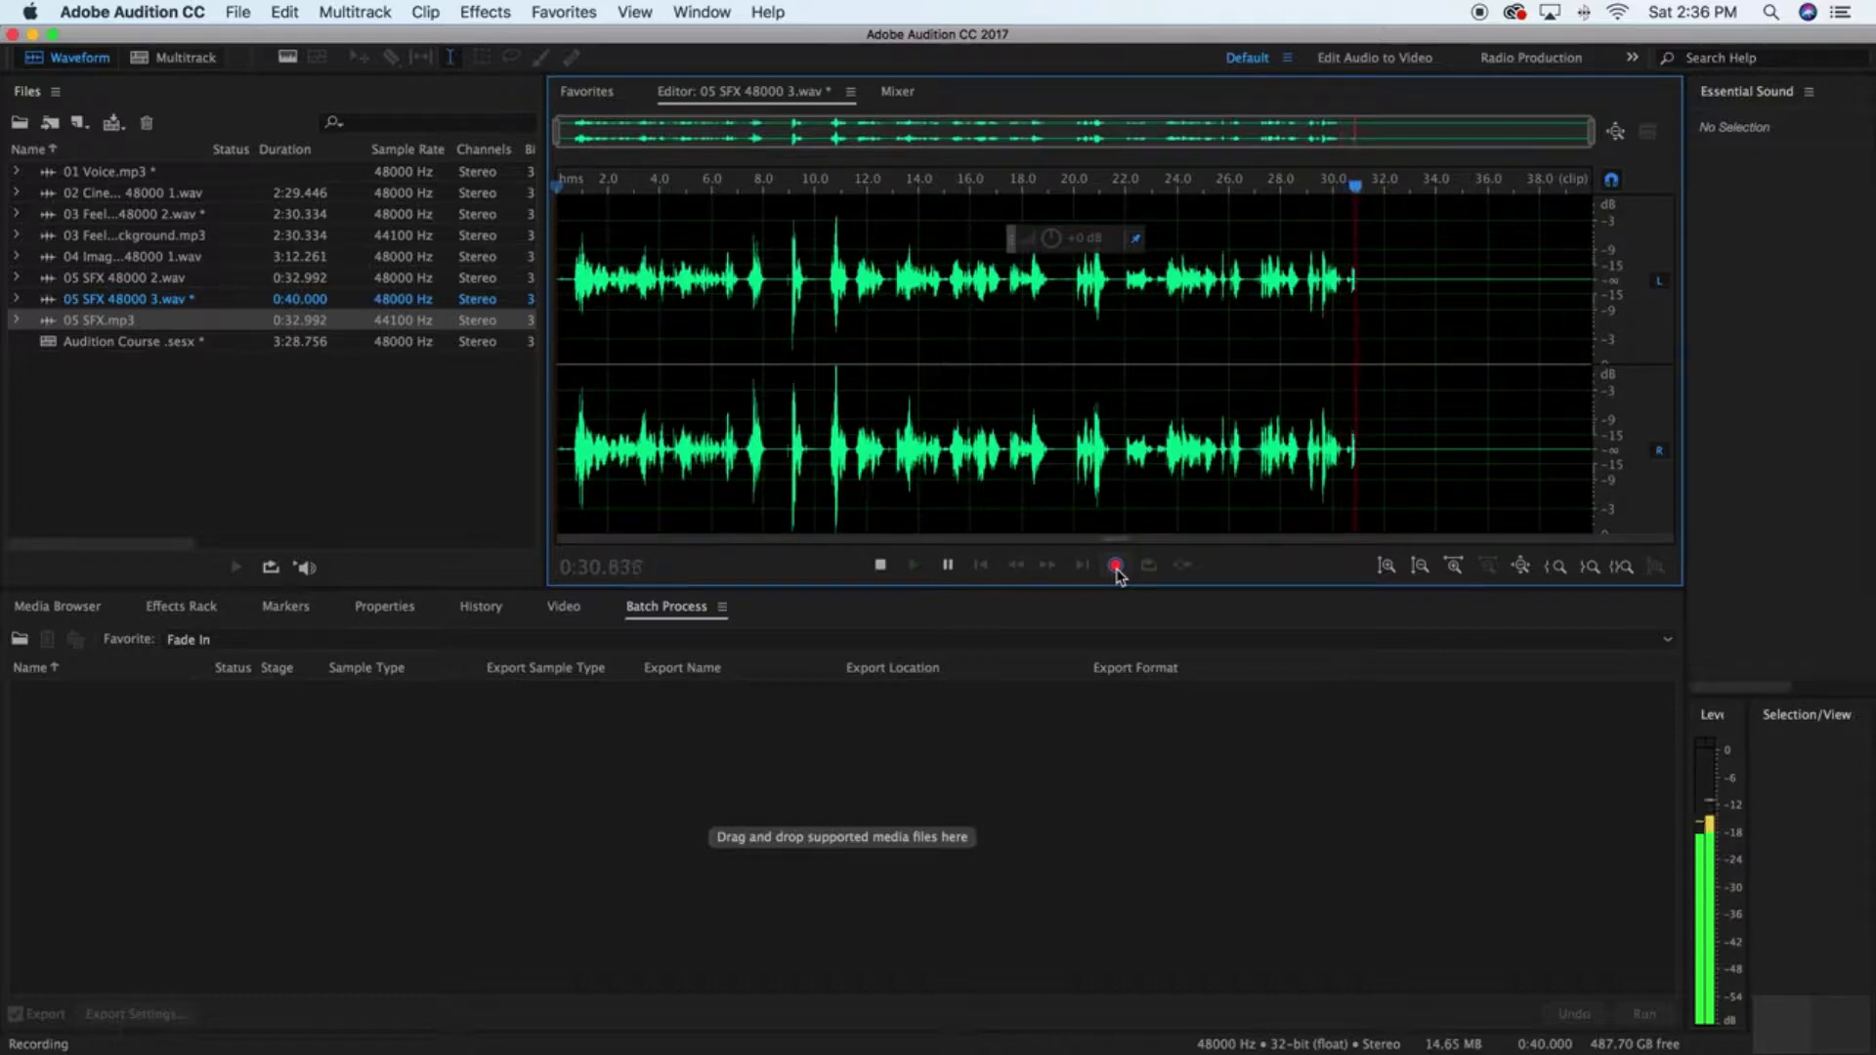
pyautogui.click(1117, 569)
pyautogui.click(1138, 502)
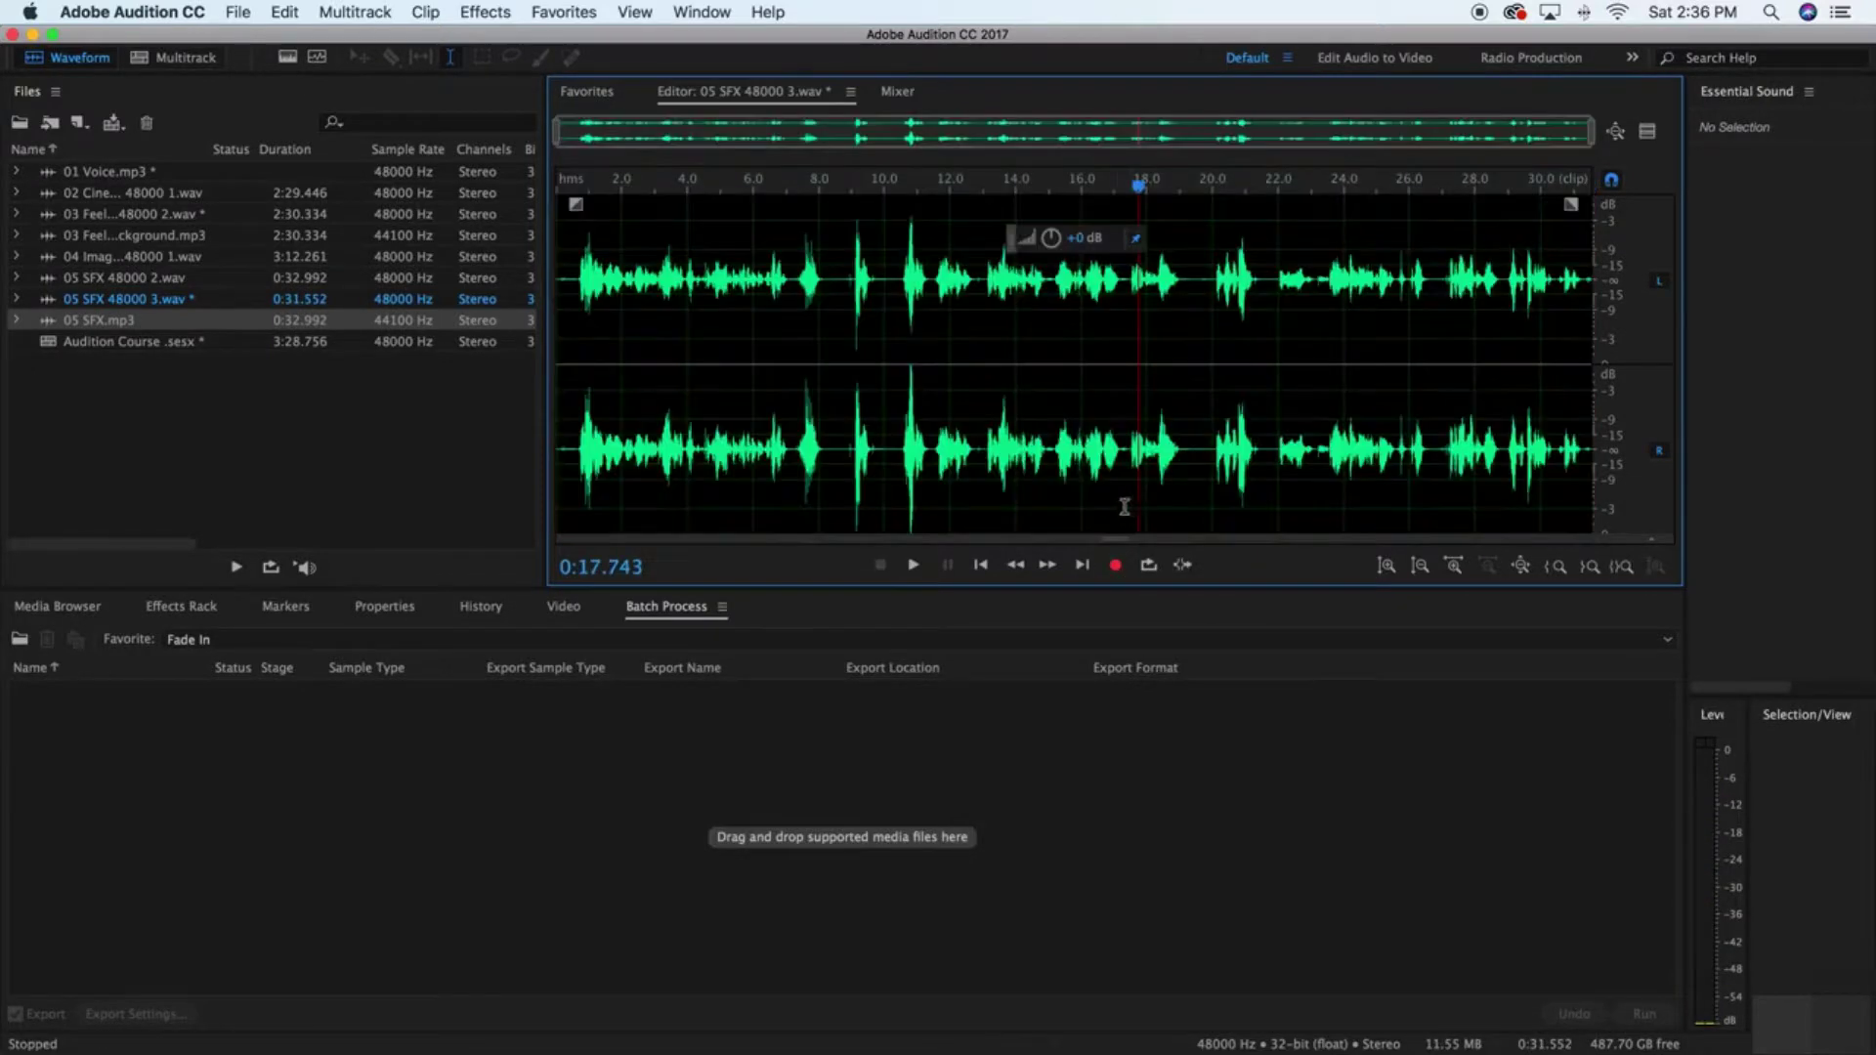
pyautogui.click(1025, 366)
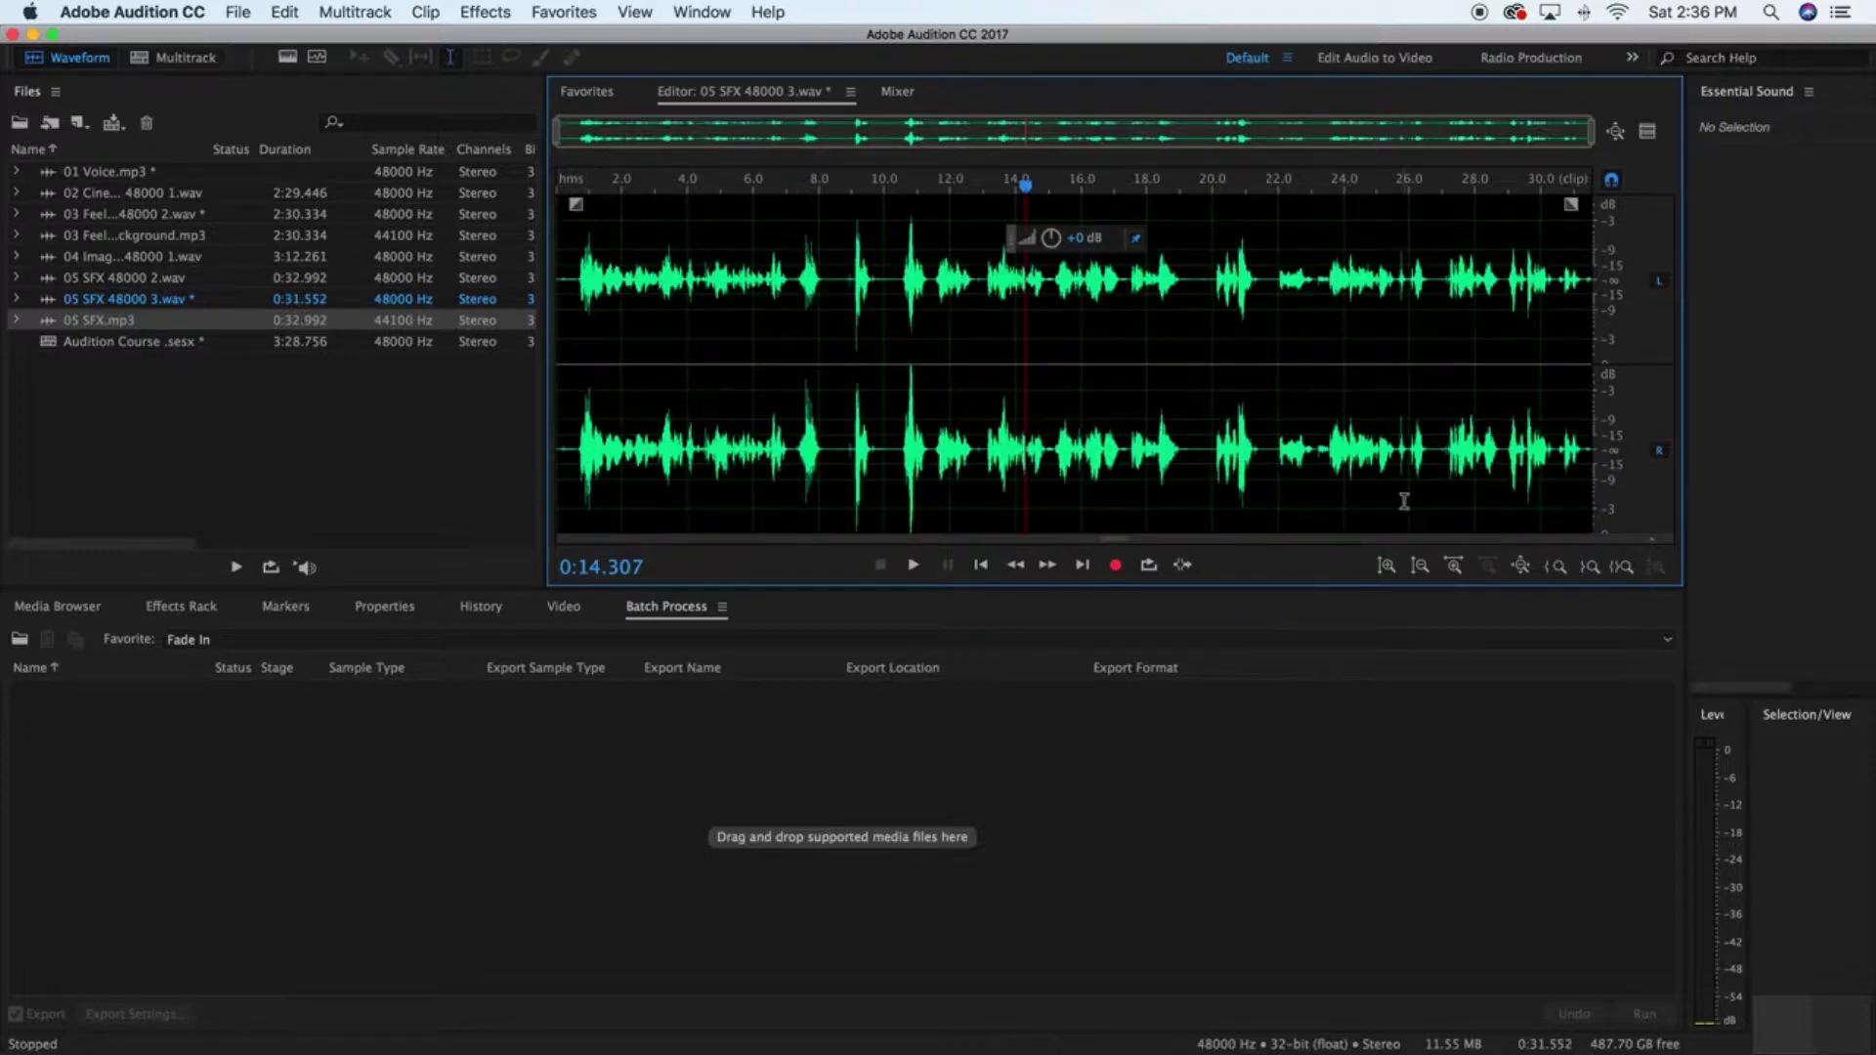
pyautogui.click(906, 422)
pyautogui.press('space')
pyautogui.press('space')
pyautogui.click(907, 402)
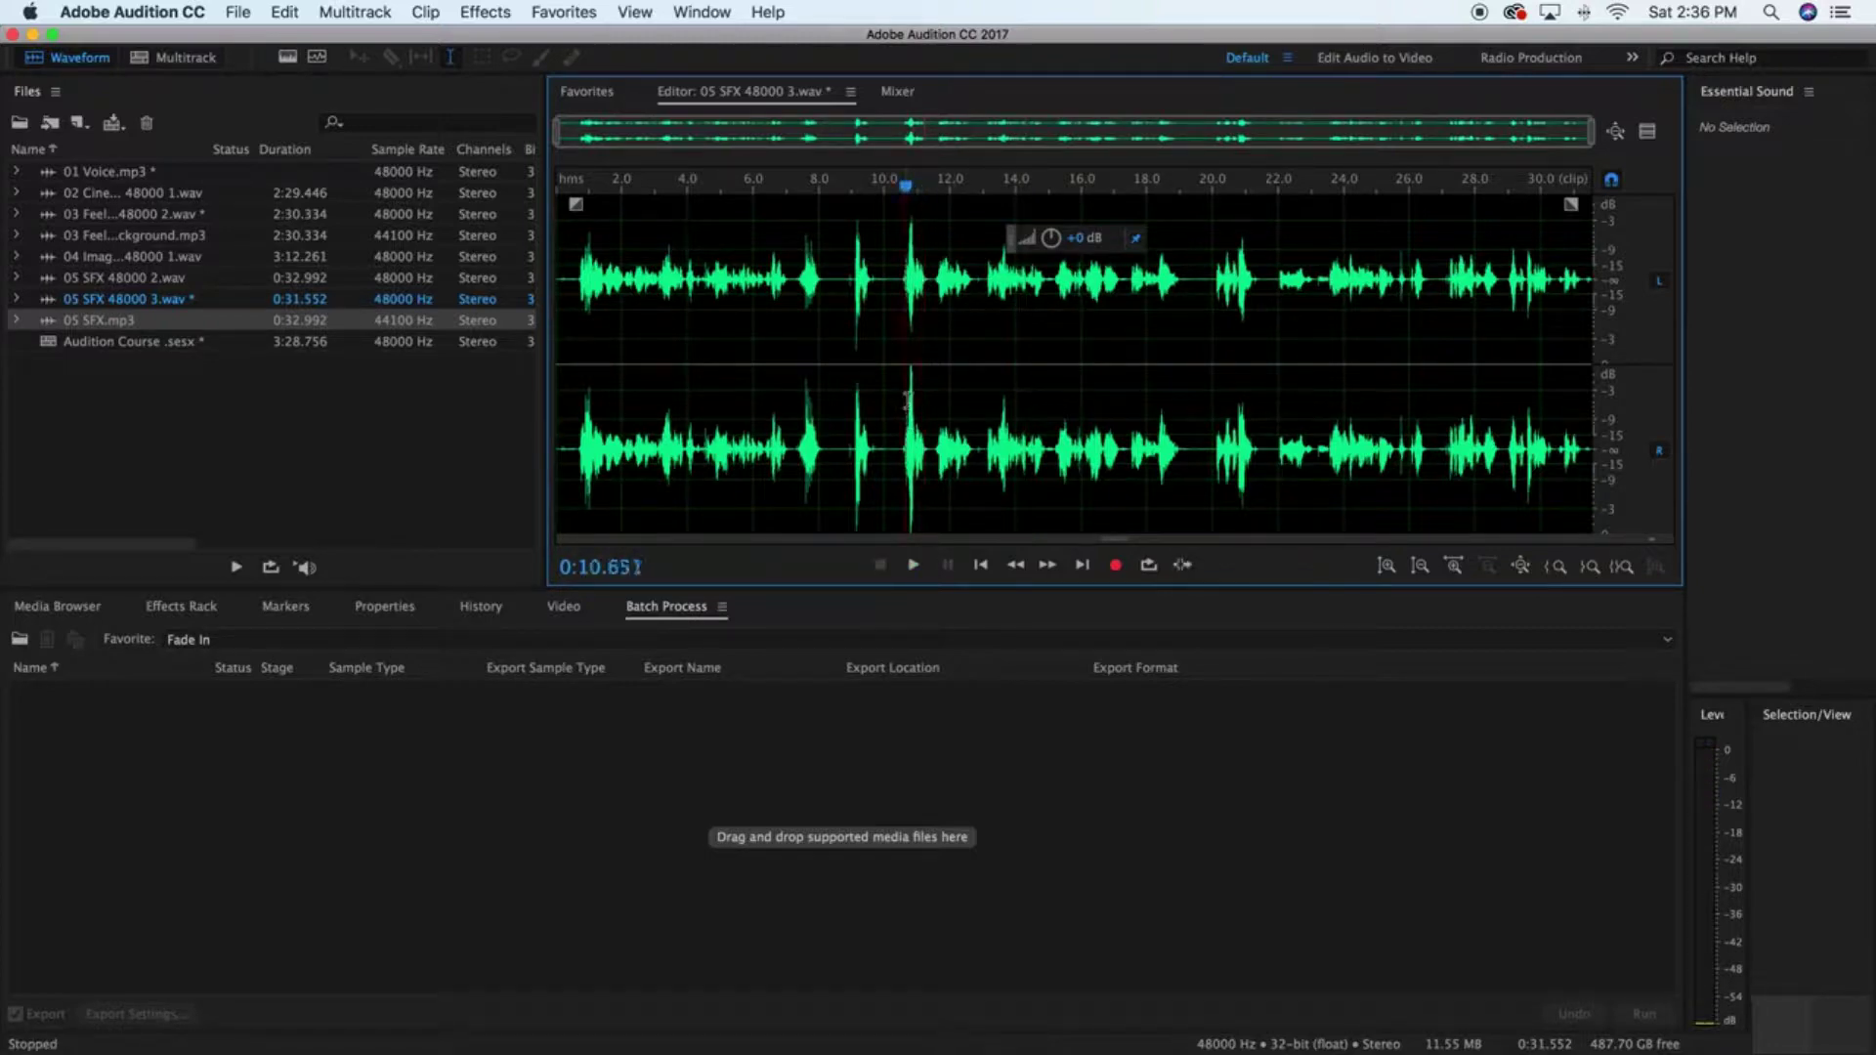
pyautogui.press('space')
pyautogui.press('space')
pyautogui.click(1265, 400)
pyautogui.click(899, 460)
pyautogui.click(1261, 450)
pyautogui.click(1213, 456)
pyautogui.press('space')
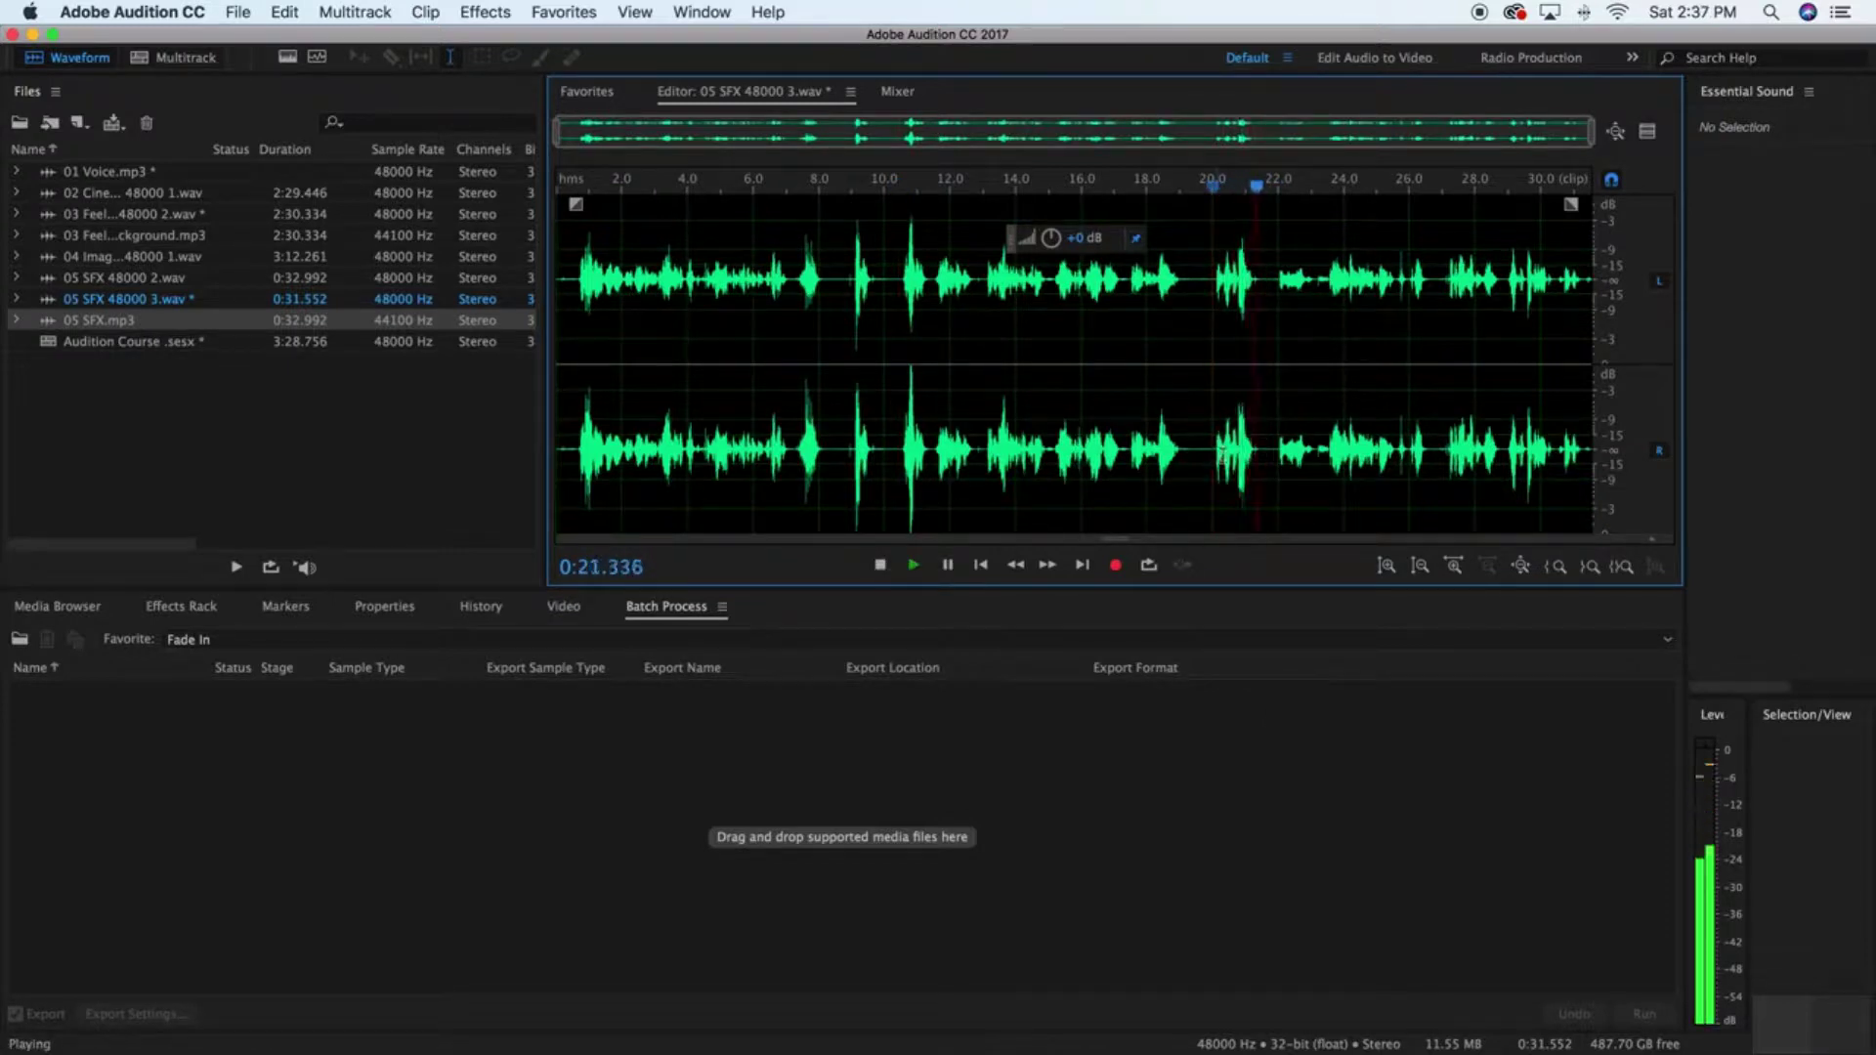
pyautogui.press('space')
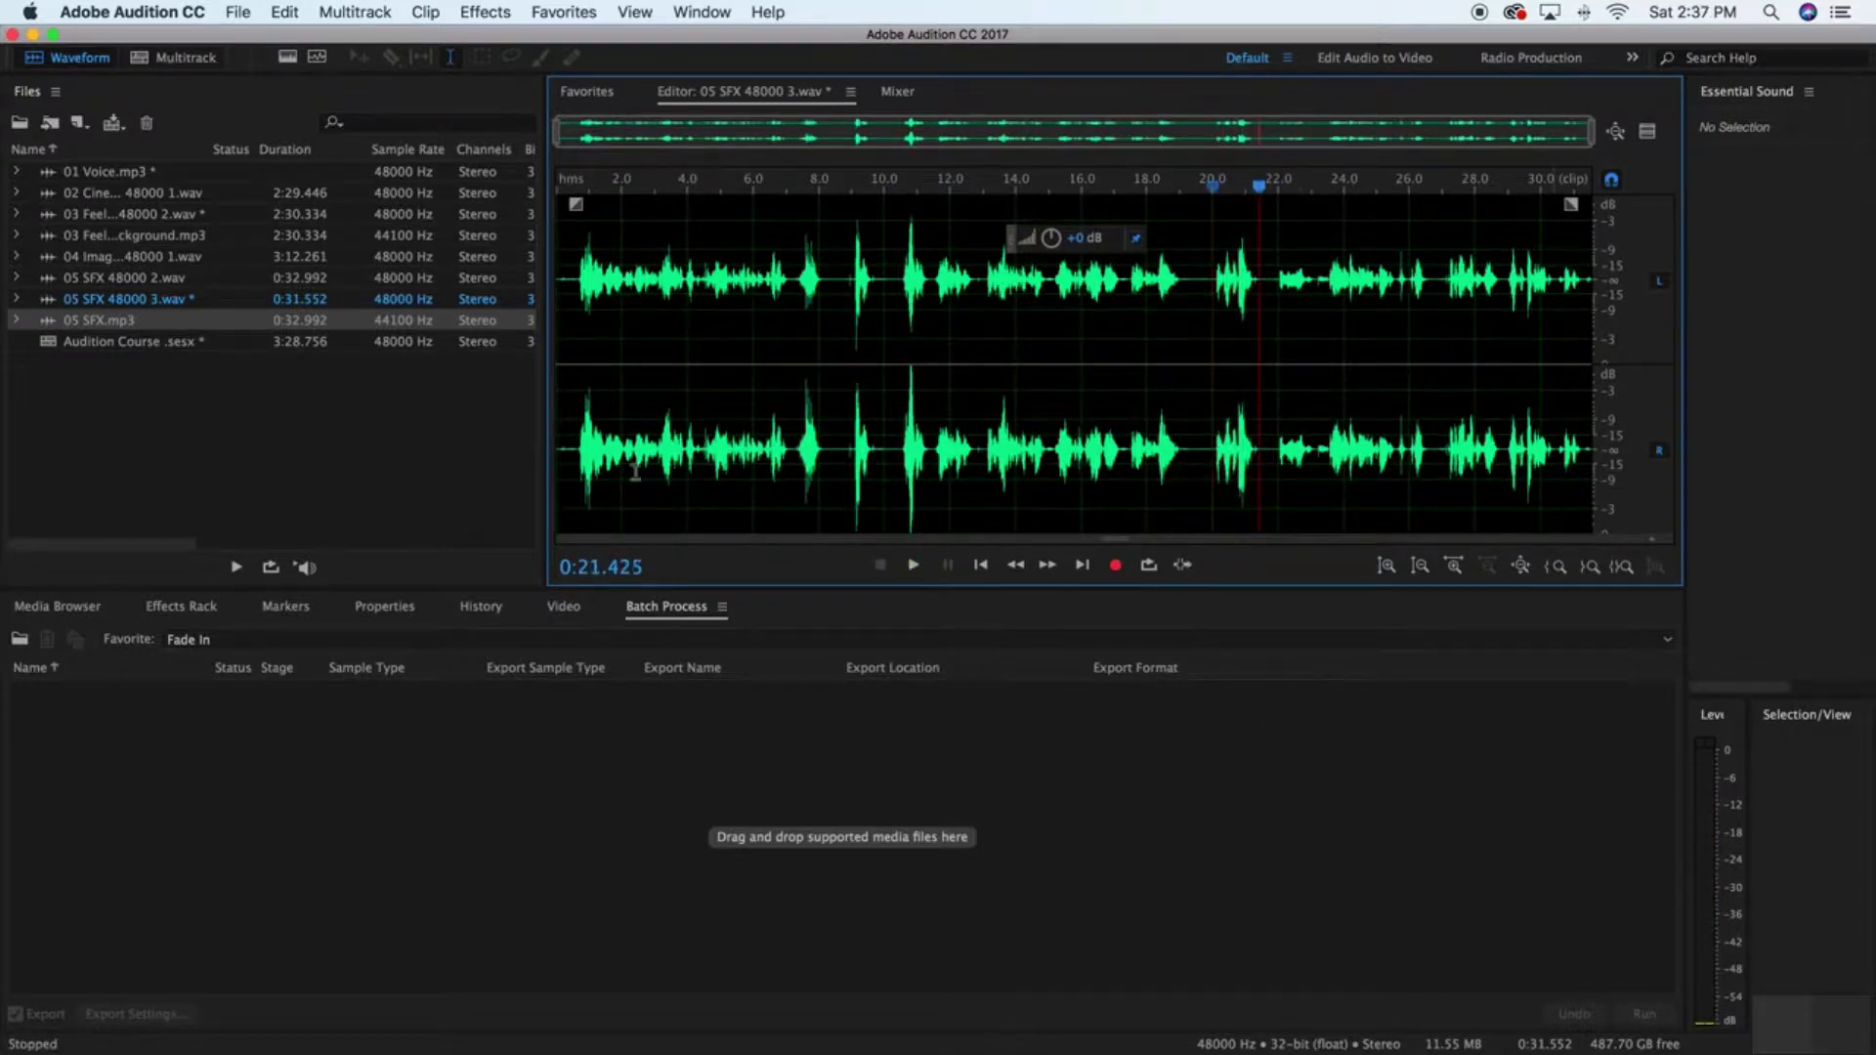
pyautogui.click(876, 341)
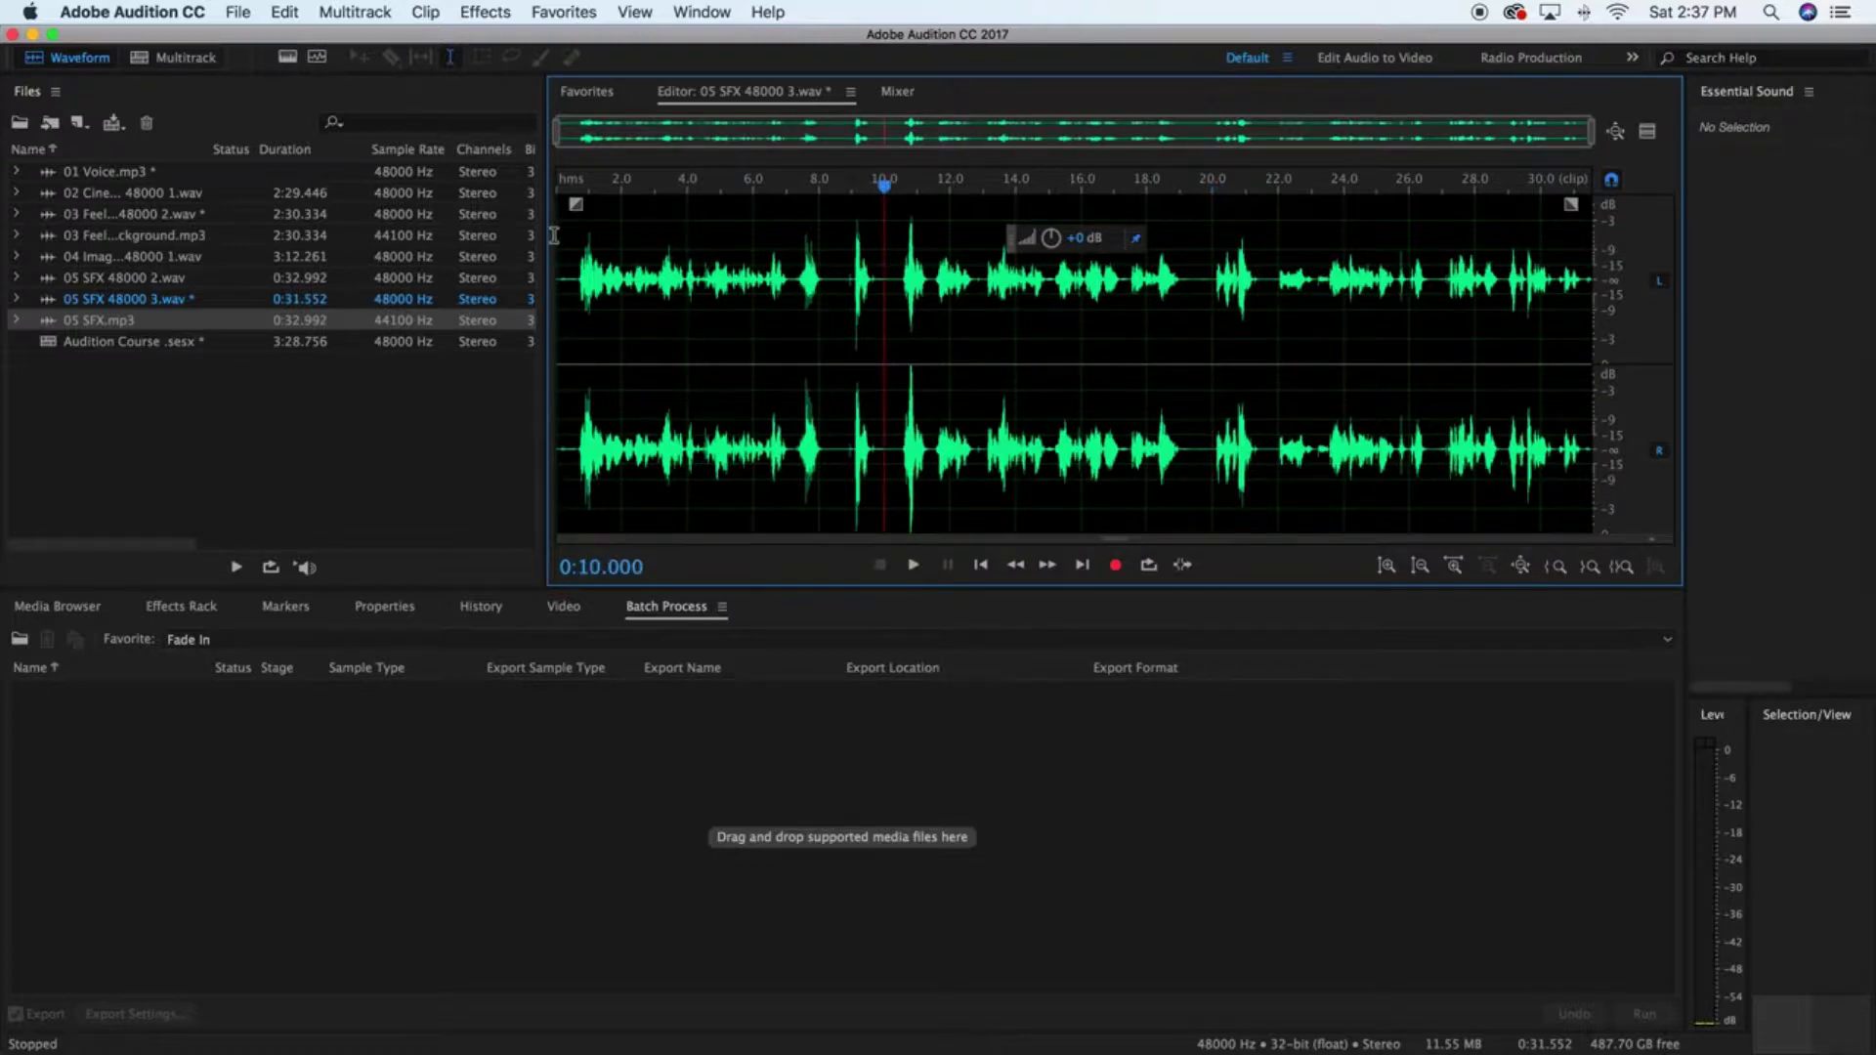
pyautogui.click(518, 93)
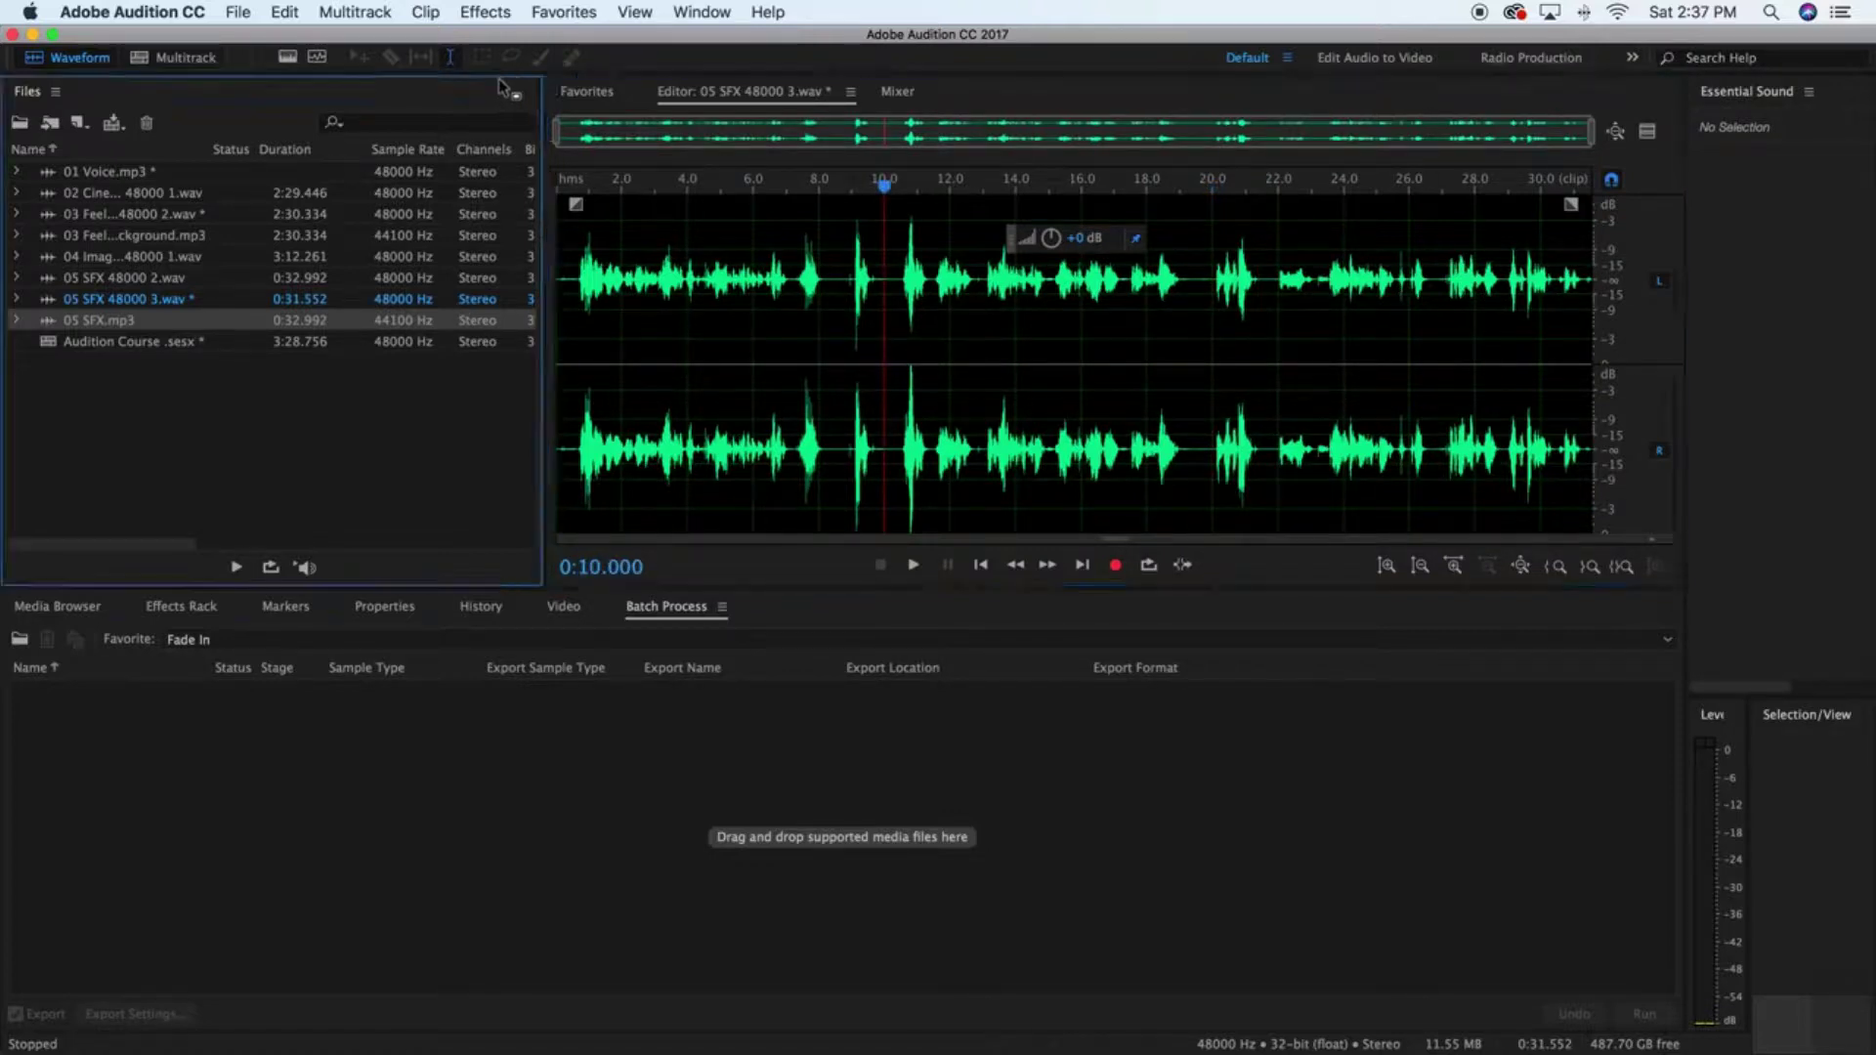
pyautogui.click(697, 230)
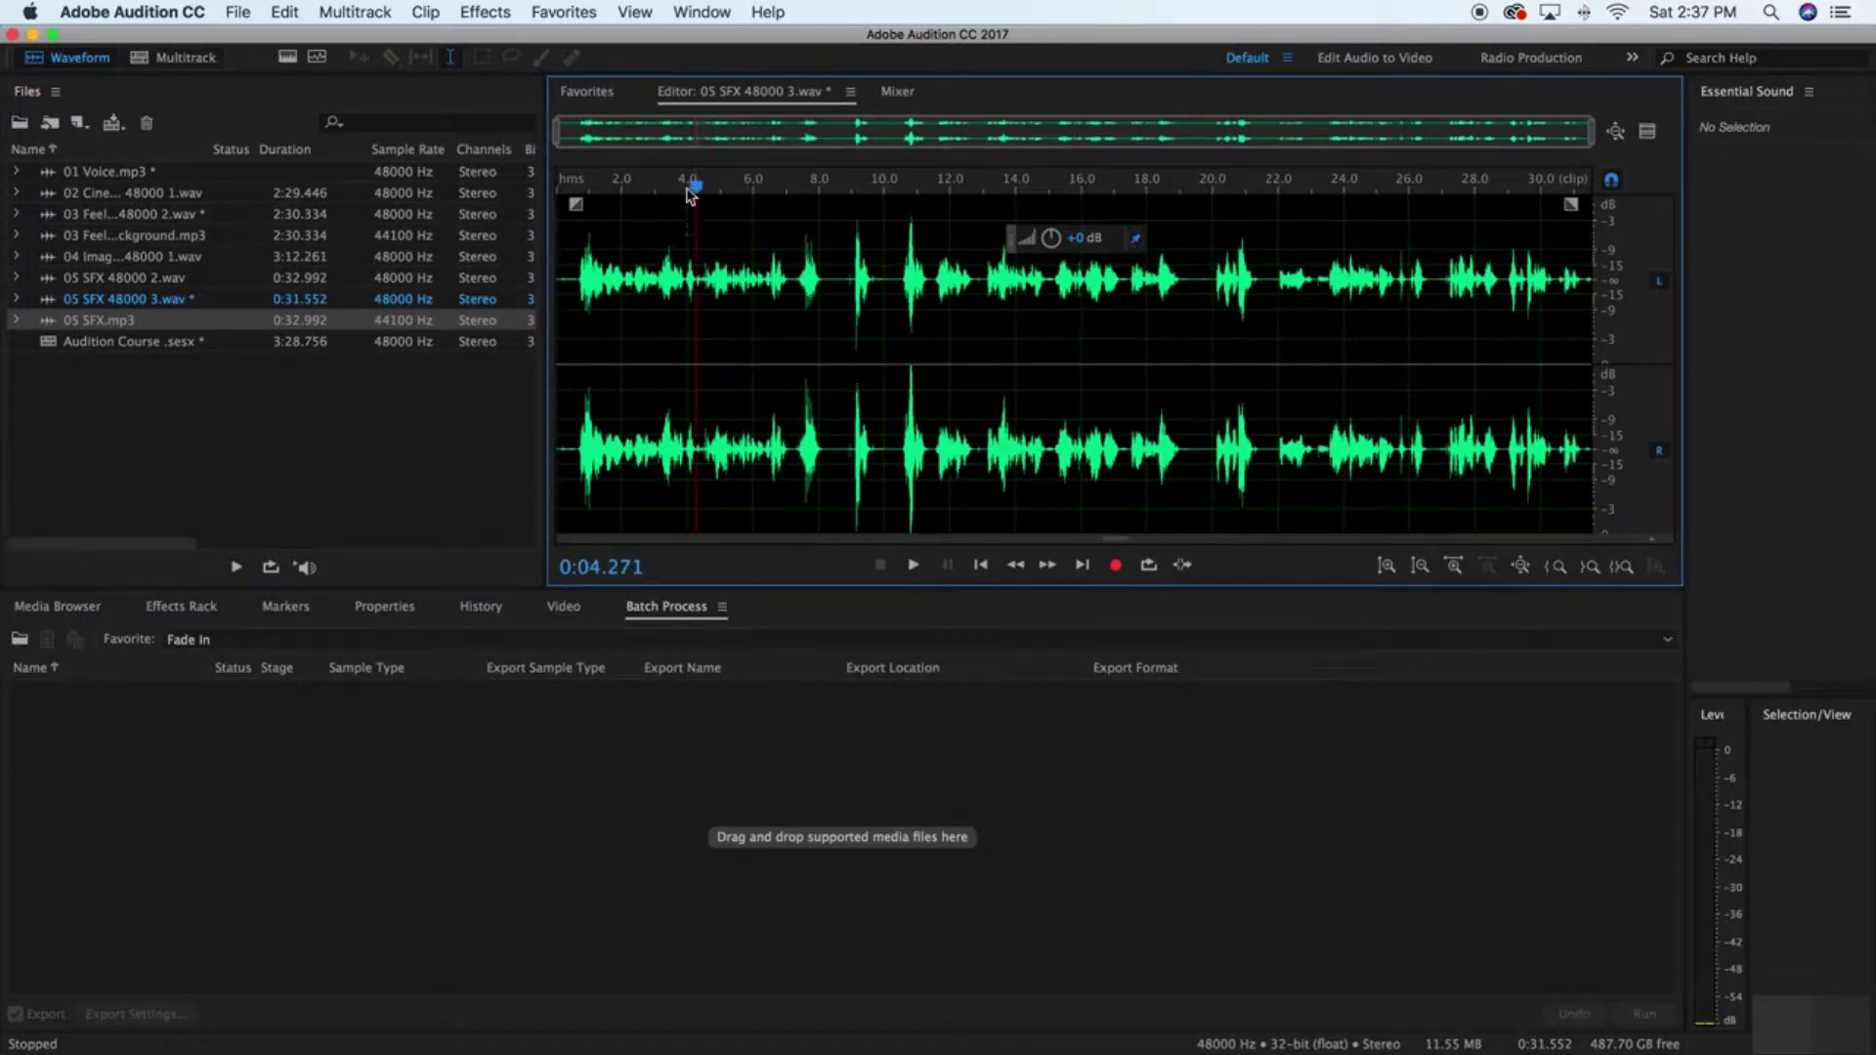
# Step: Apply the Normalize to -3 dB favorite to the whole take, then deselect
pyautogui.click(699, 12)
pyautogui.moveTo(562, 11)
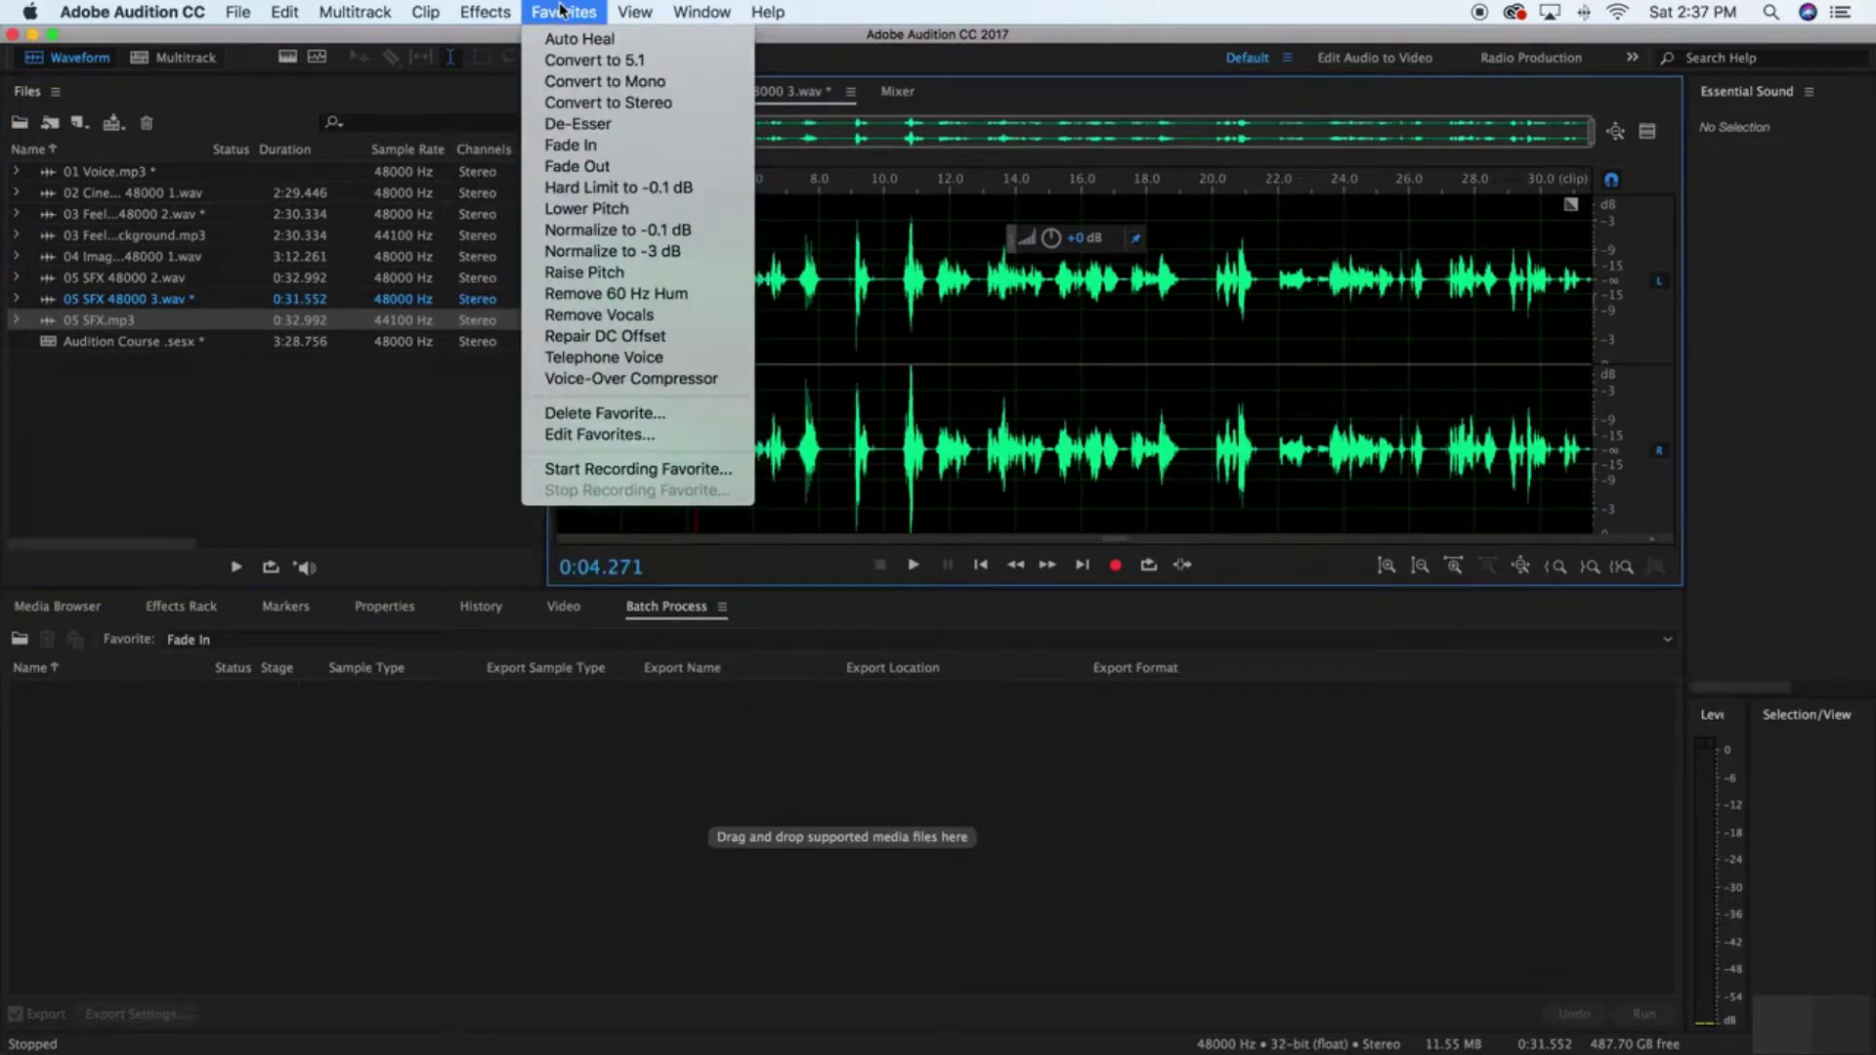
pyautogui.click(675, 252)
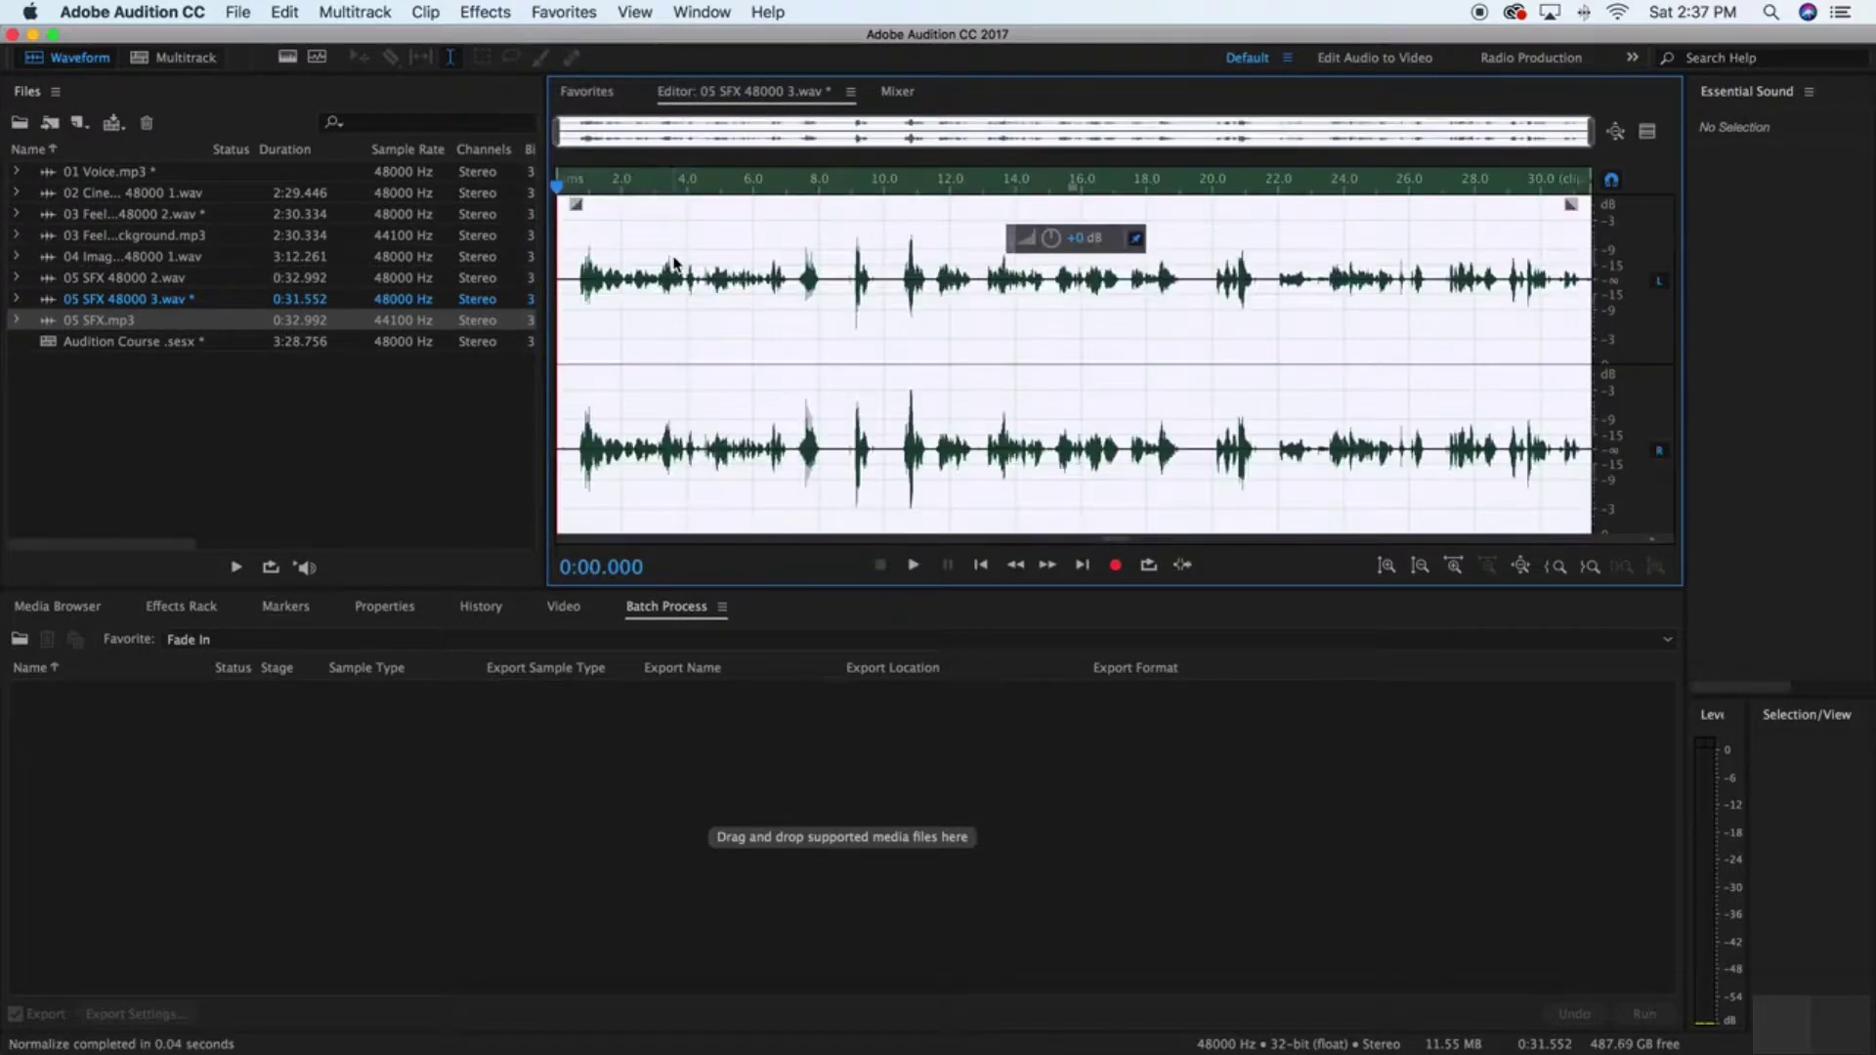
pyautogui.click(884, 507)
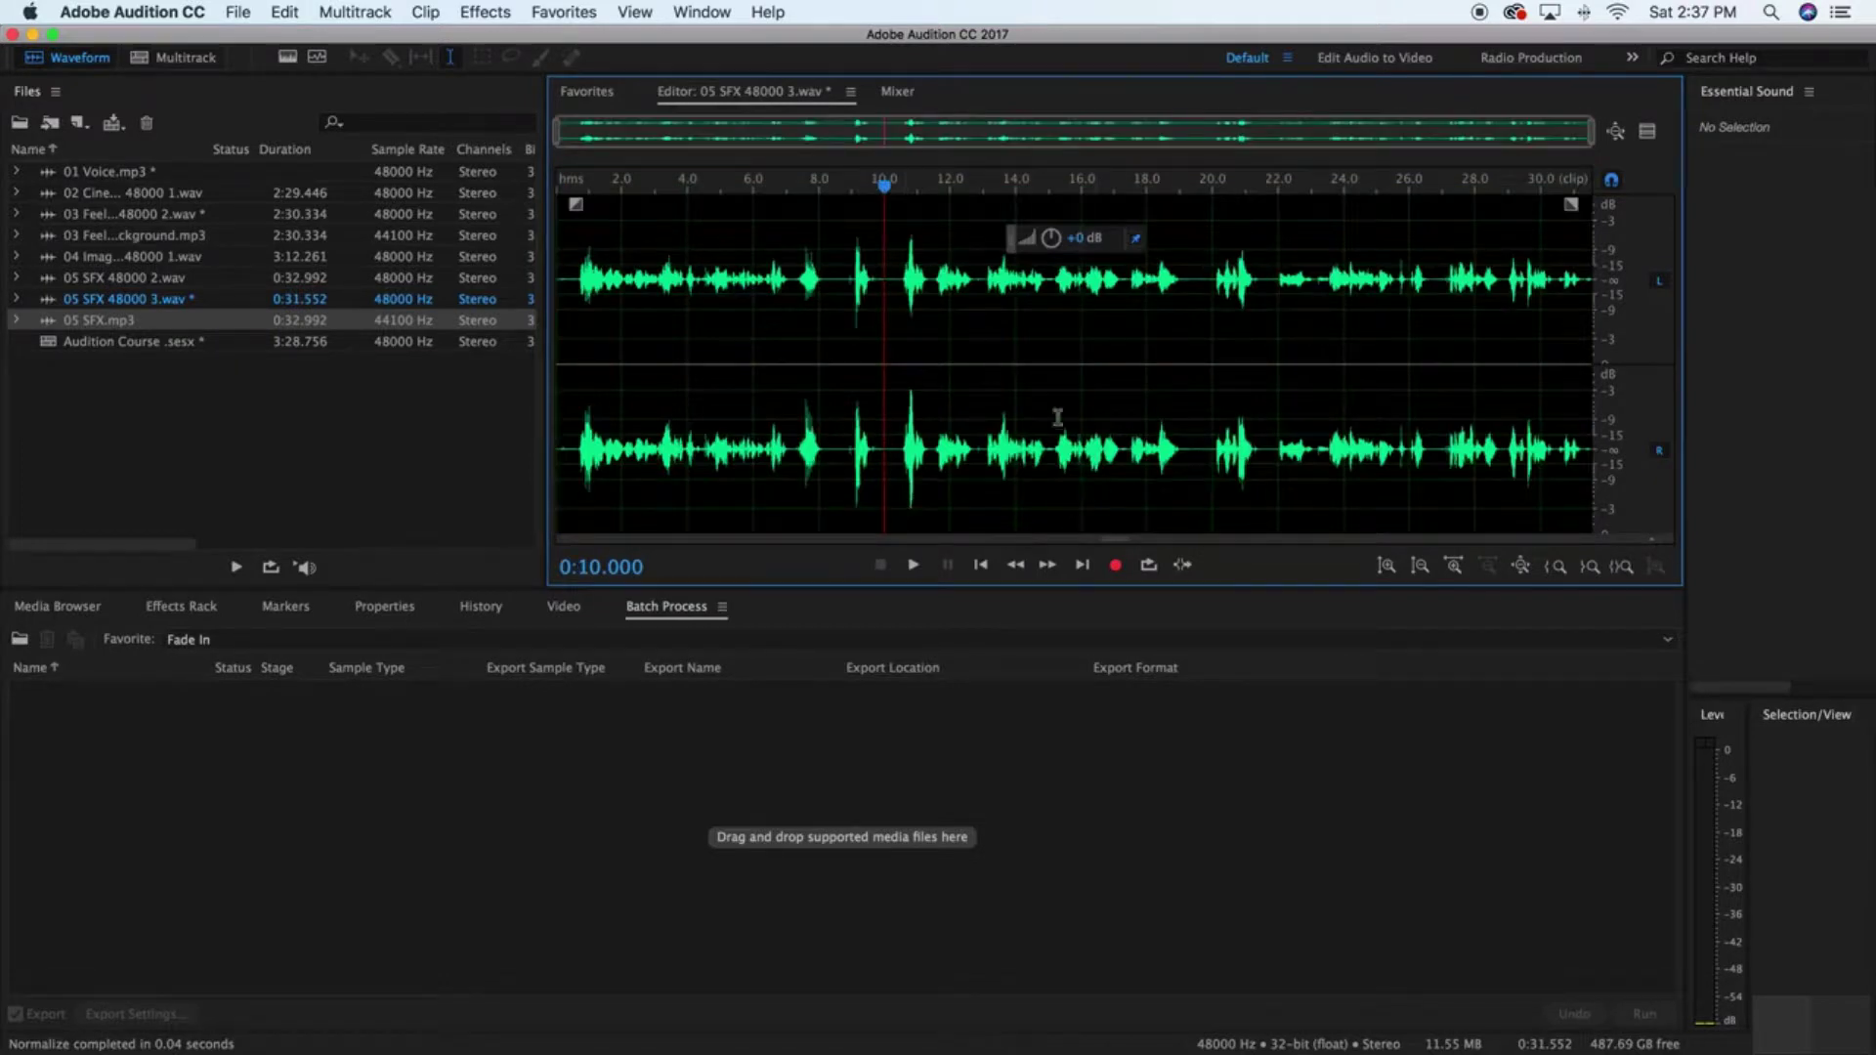
pyautogui.click(646, 415)
# Step: Zoom into the first seven seconds and return the playhead to the start
pyautogui.click(580, 432)
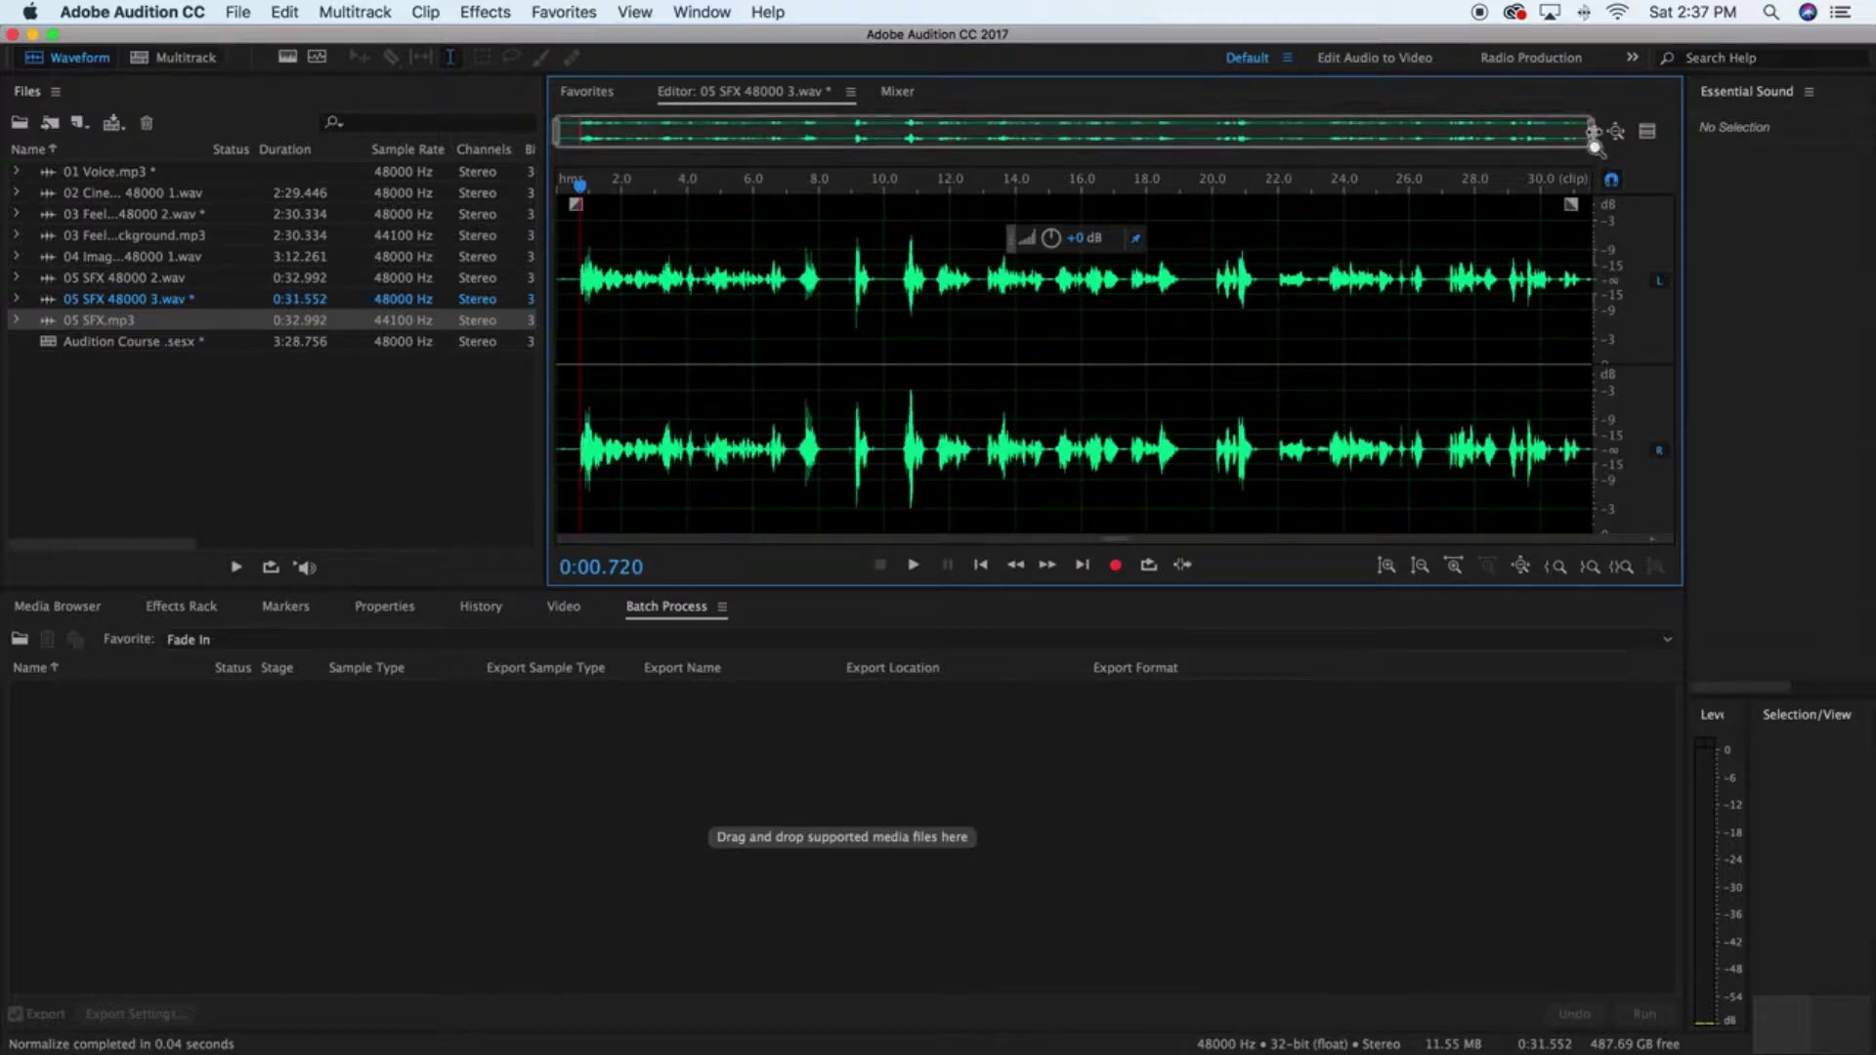
pyautogui.scroll(4, 1018, 147)
pyautogui.scroll(3, 1018, 146)
pyautogui.click(761, 243)
pyautogui.click(980, 567)
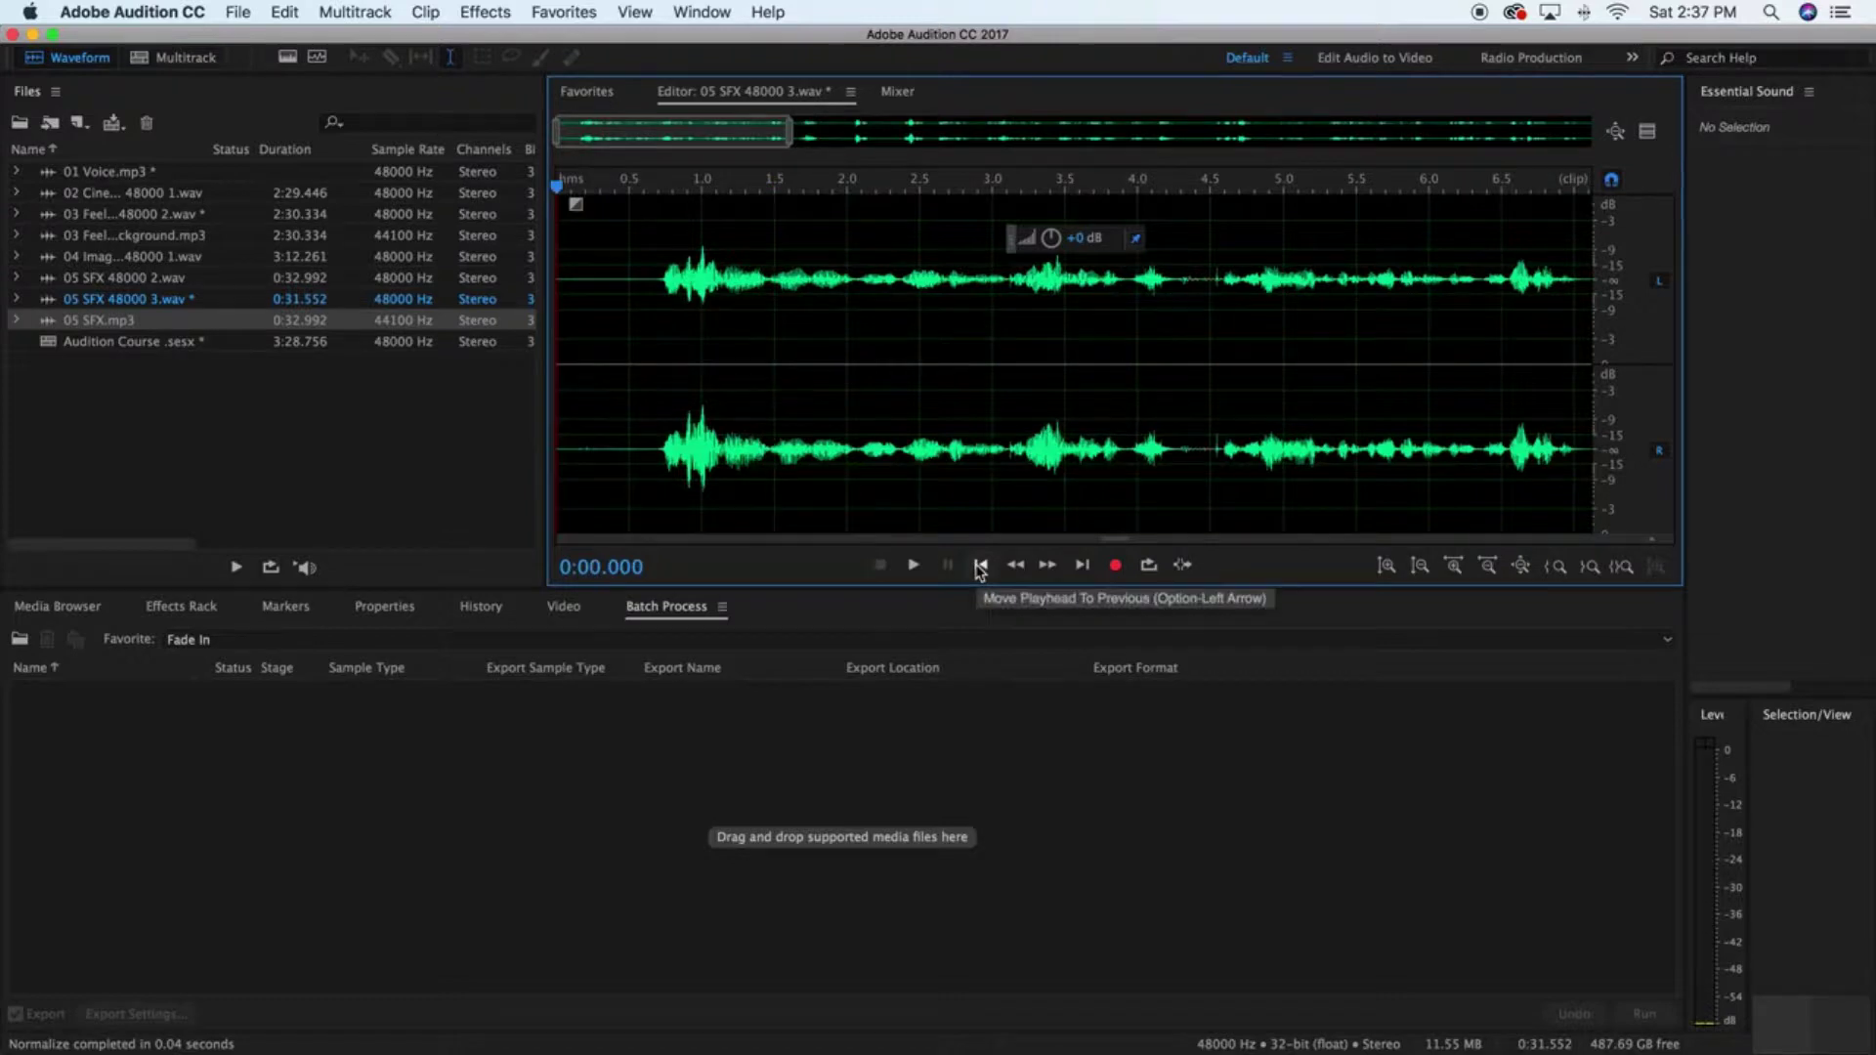
# Step: Play the opening of the recording from the beginning, adjusting system volume
pyautogui.press('XF86AudioRaiseVolume')
pyautogui.press('space')
pyautogui.press('space')
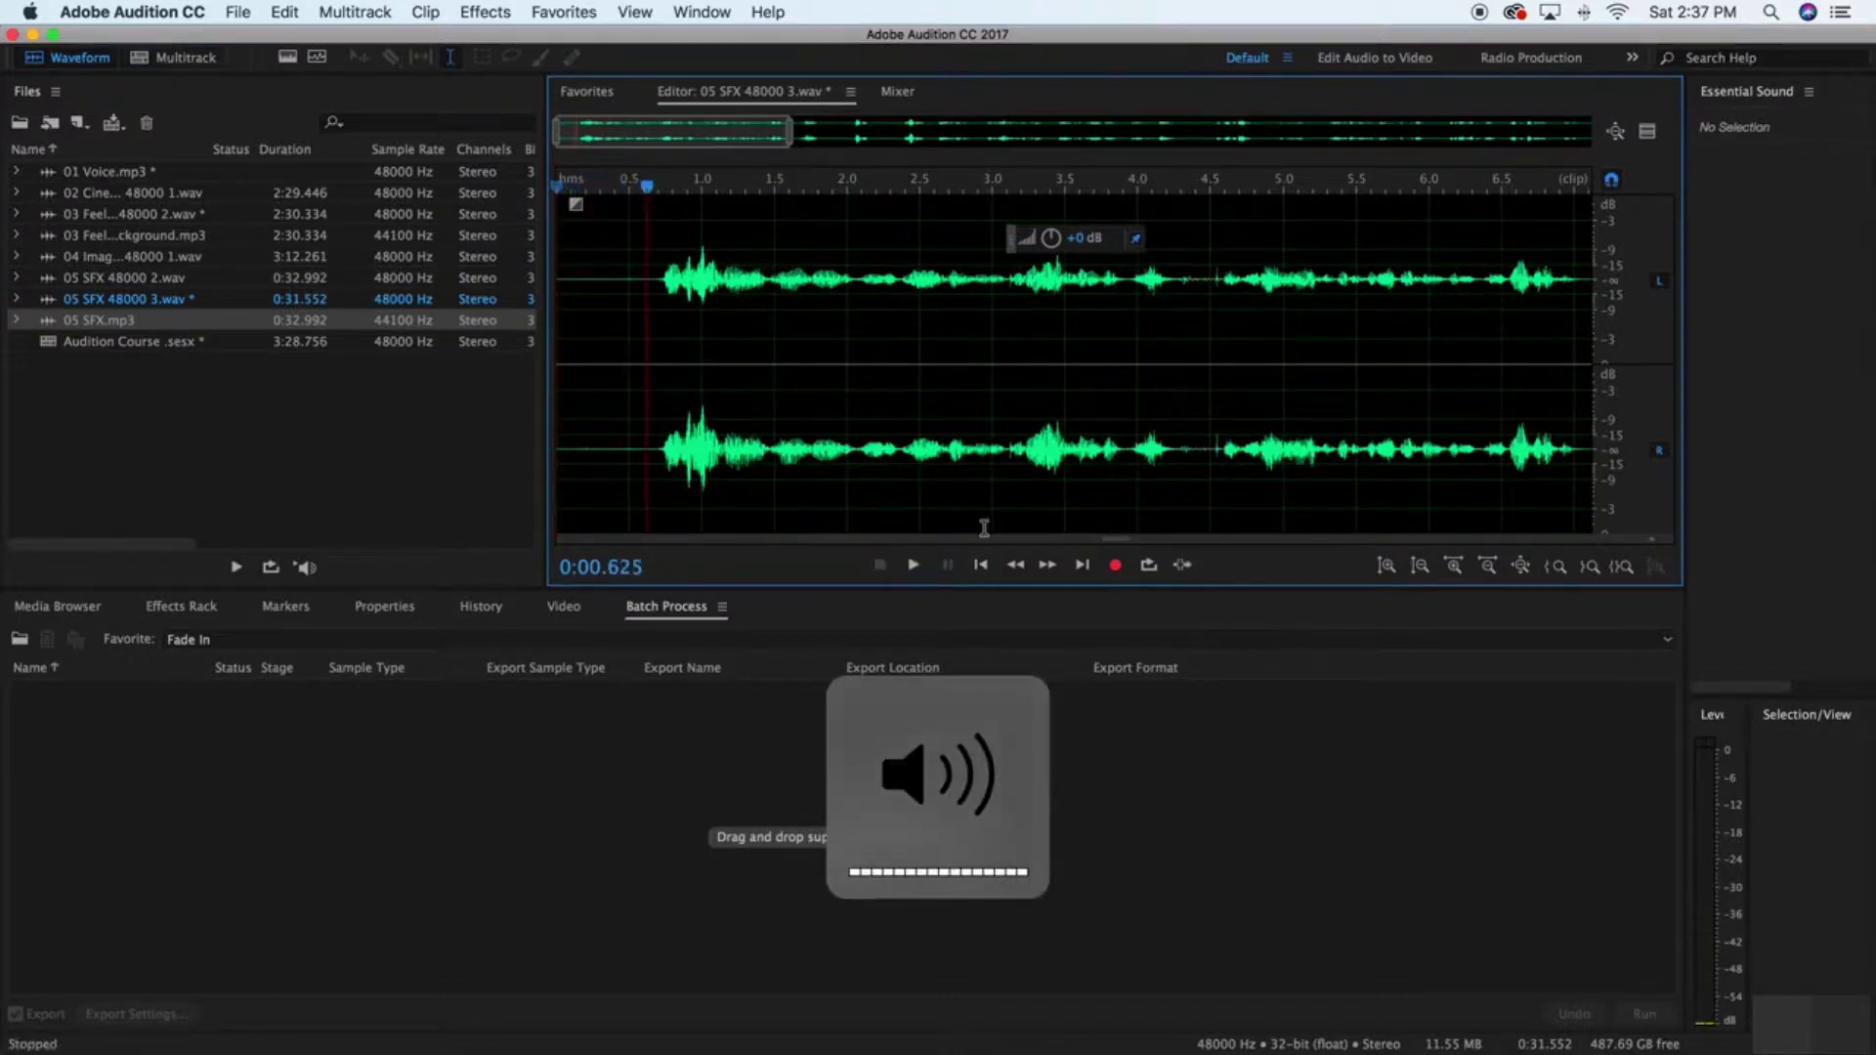
pyautogui.press('XF86AudioLowerVolume')
pyautogui.press('XF86AudioLowerVolume')
pyautogui.press('XF86AudioLowerVolume')
pyautogui.press('space')
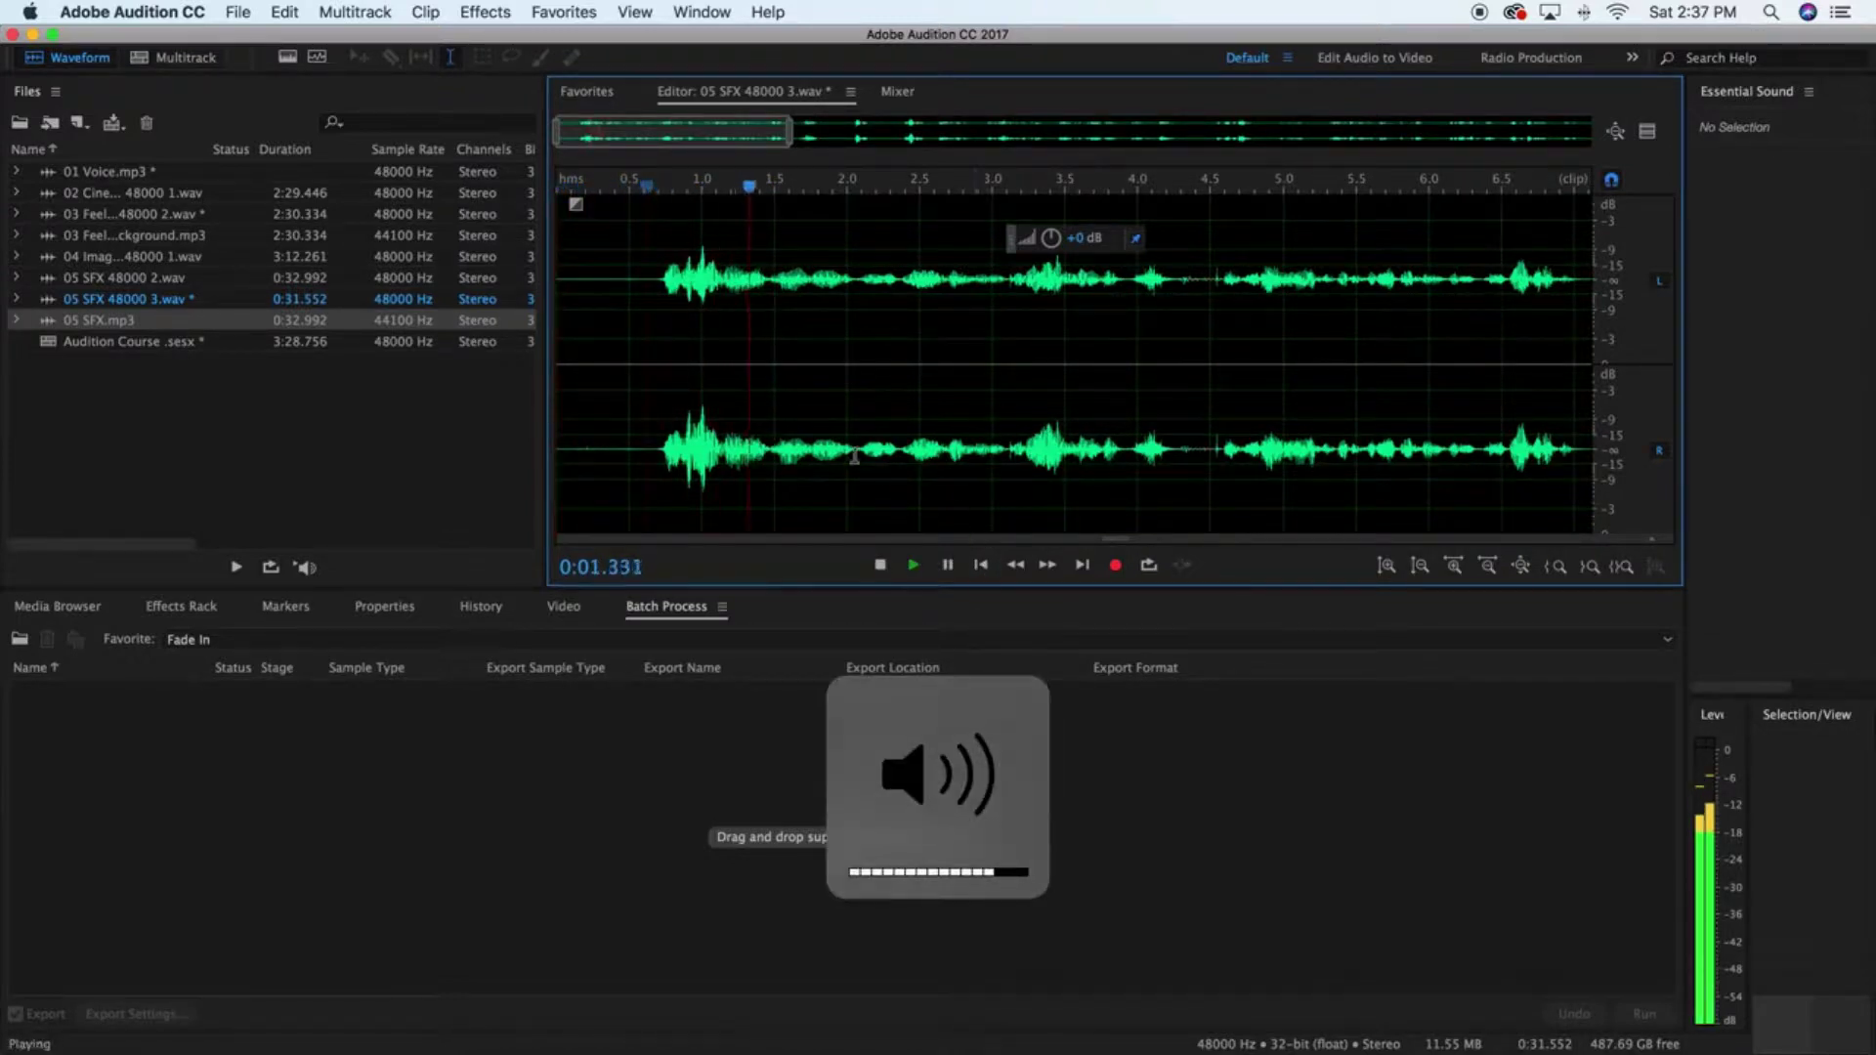
pyautogui.press('space')
pyautogui.click(980, 564)
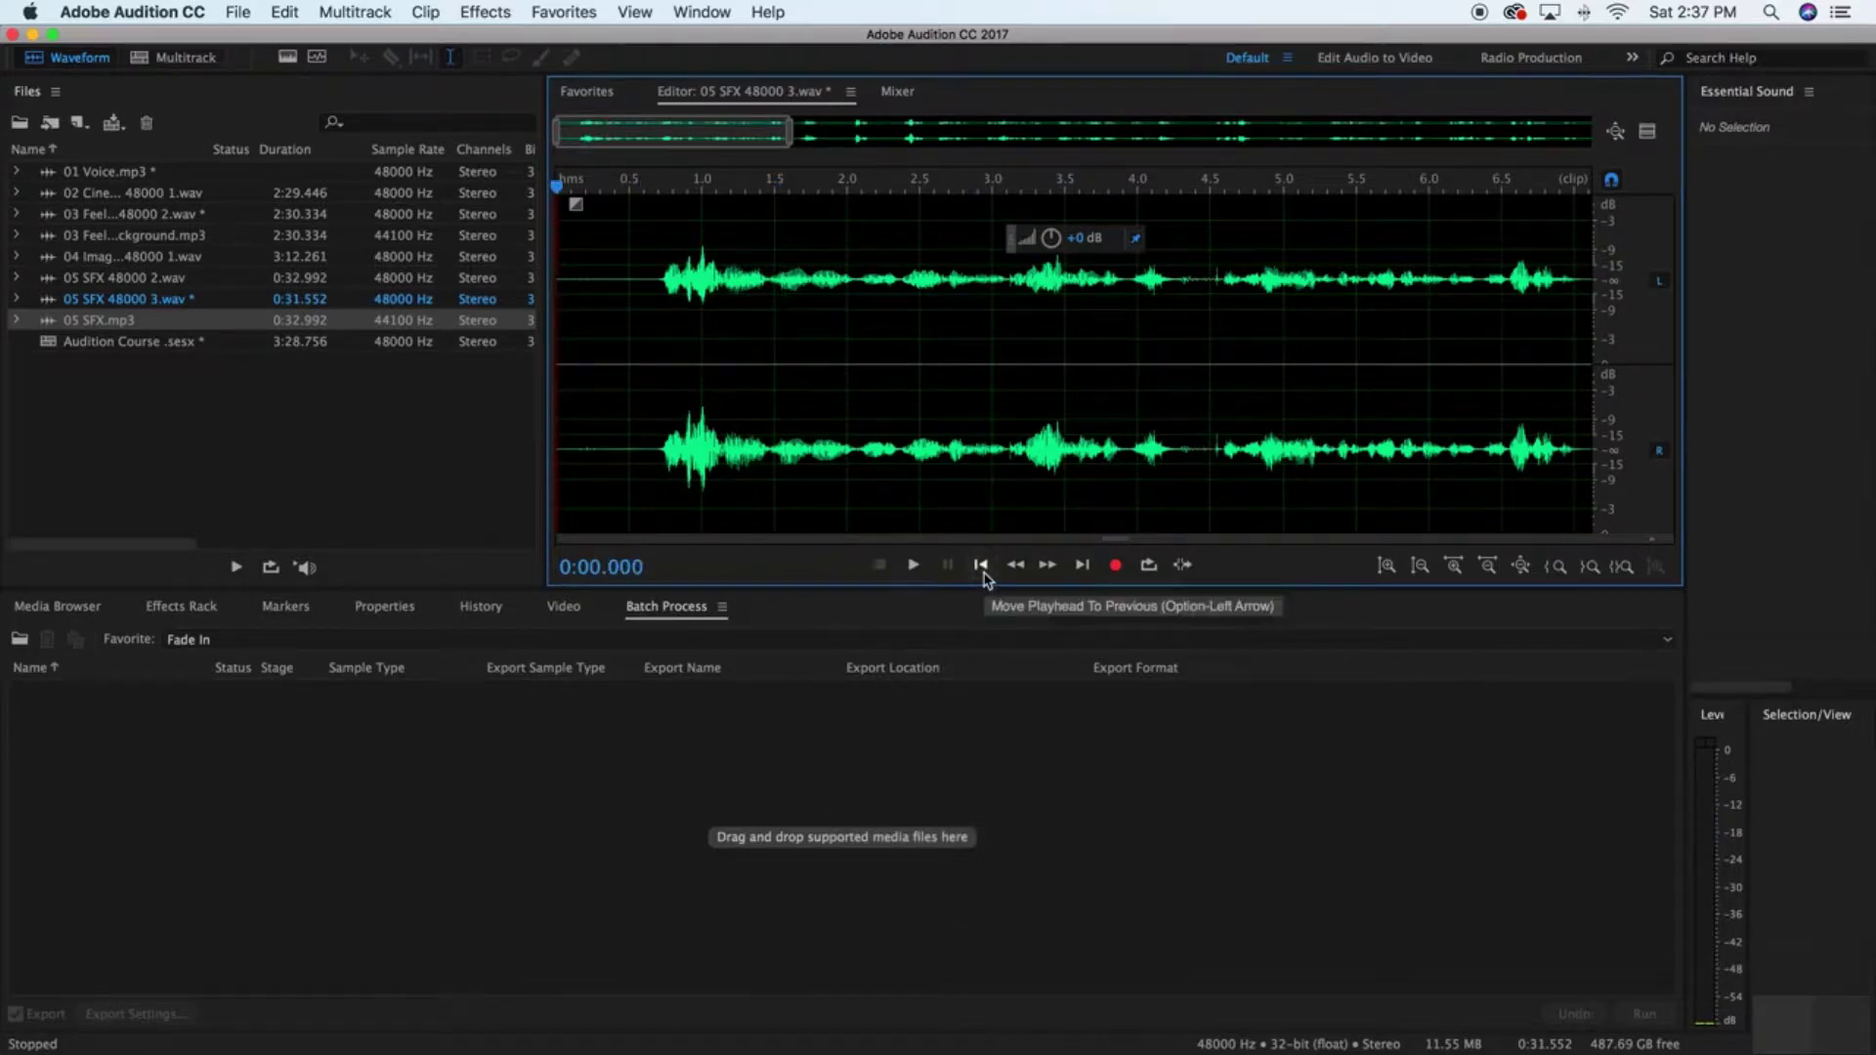
pyautogui.press('space')
pyautogui.press('space')
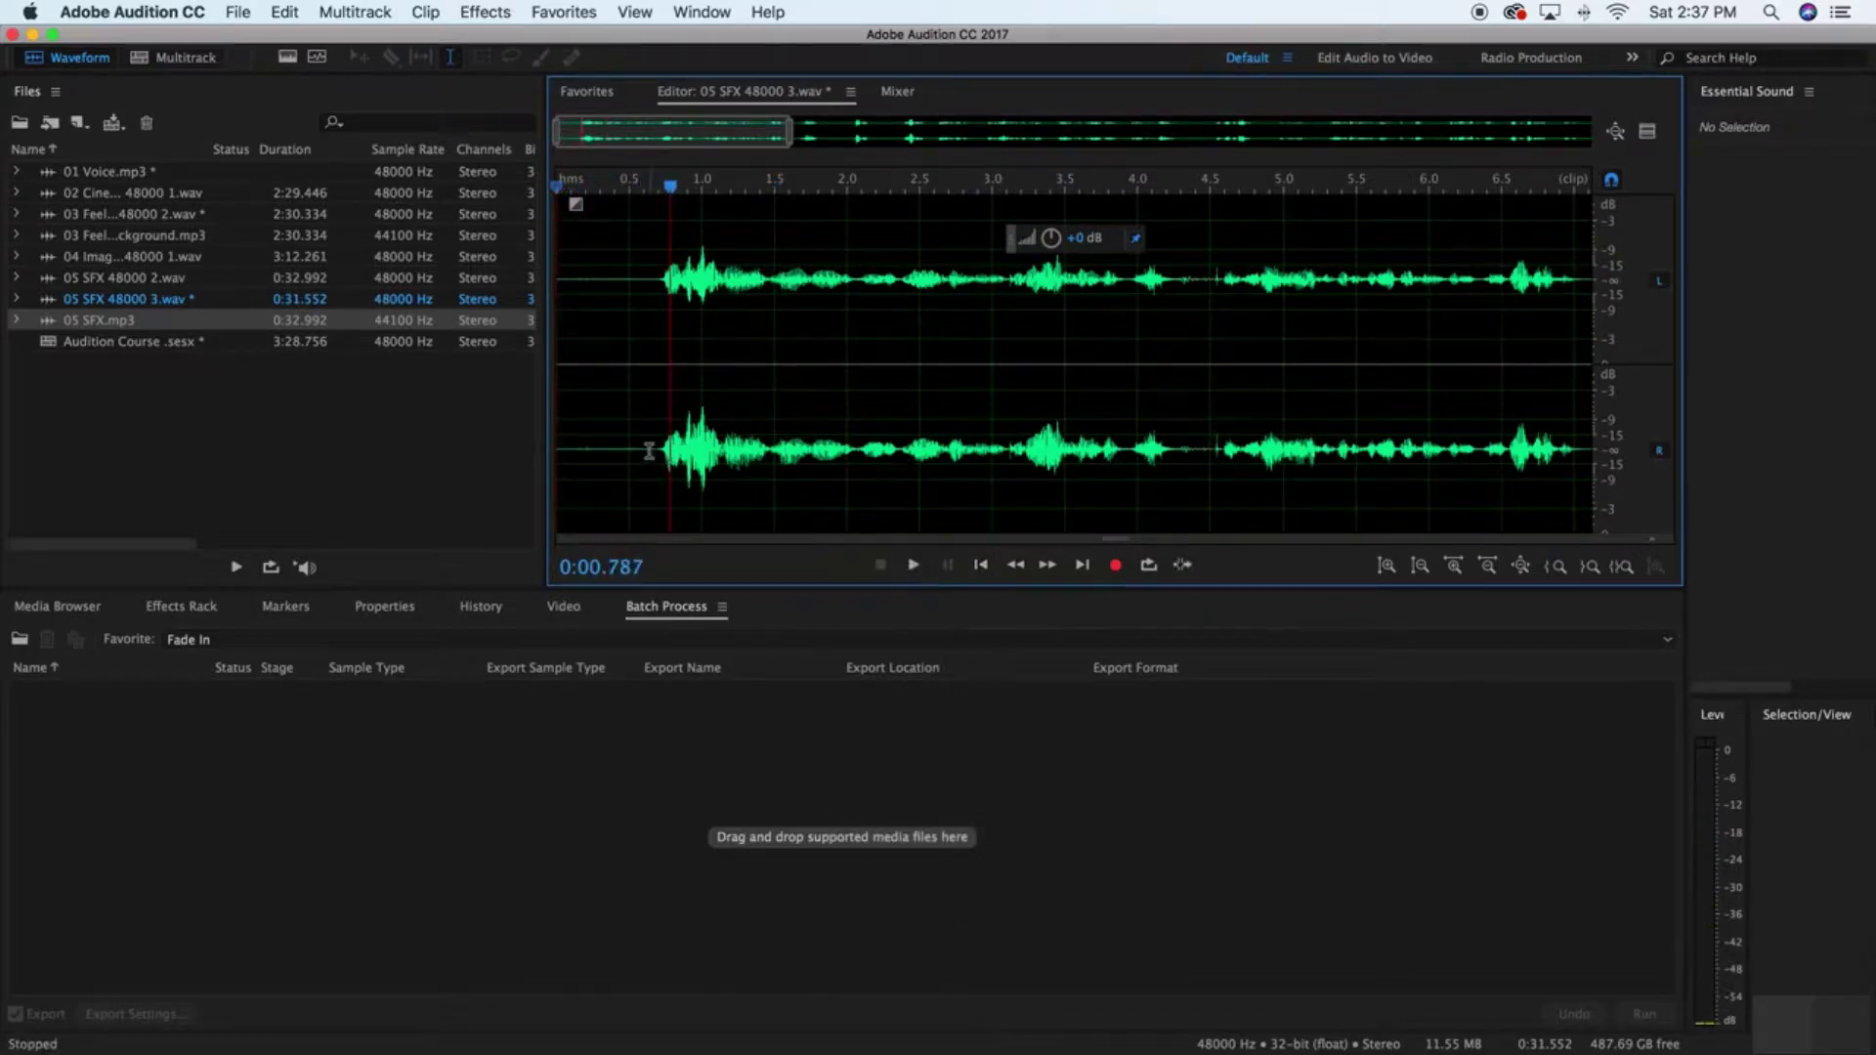
# Step: Silence the first 0.68 seconds of the recording
pyautogui.moveTo(654, 450); pyautogui.dragTo(456, 437)
pyautogui.rightClick(625, 449)
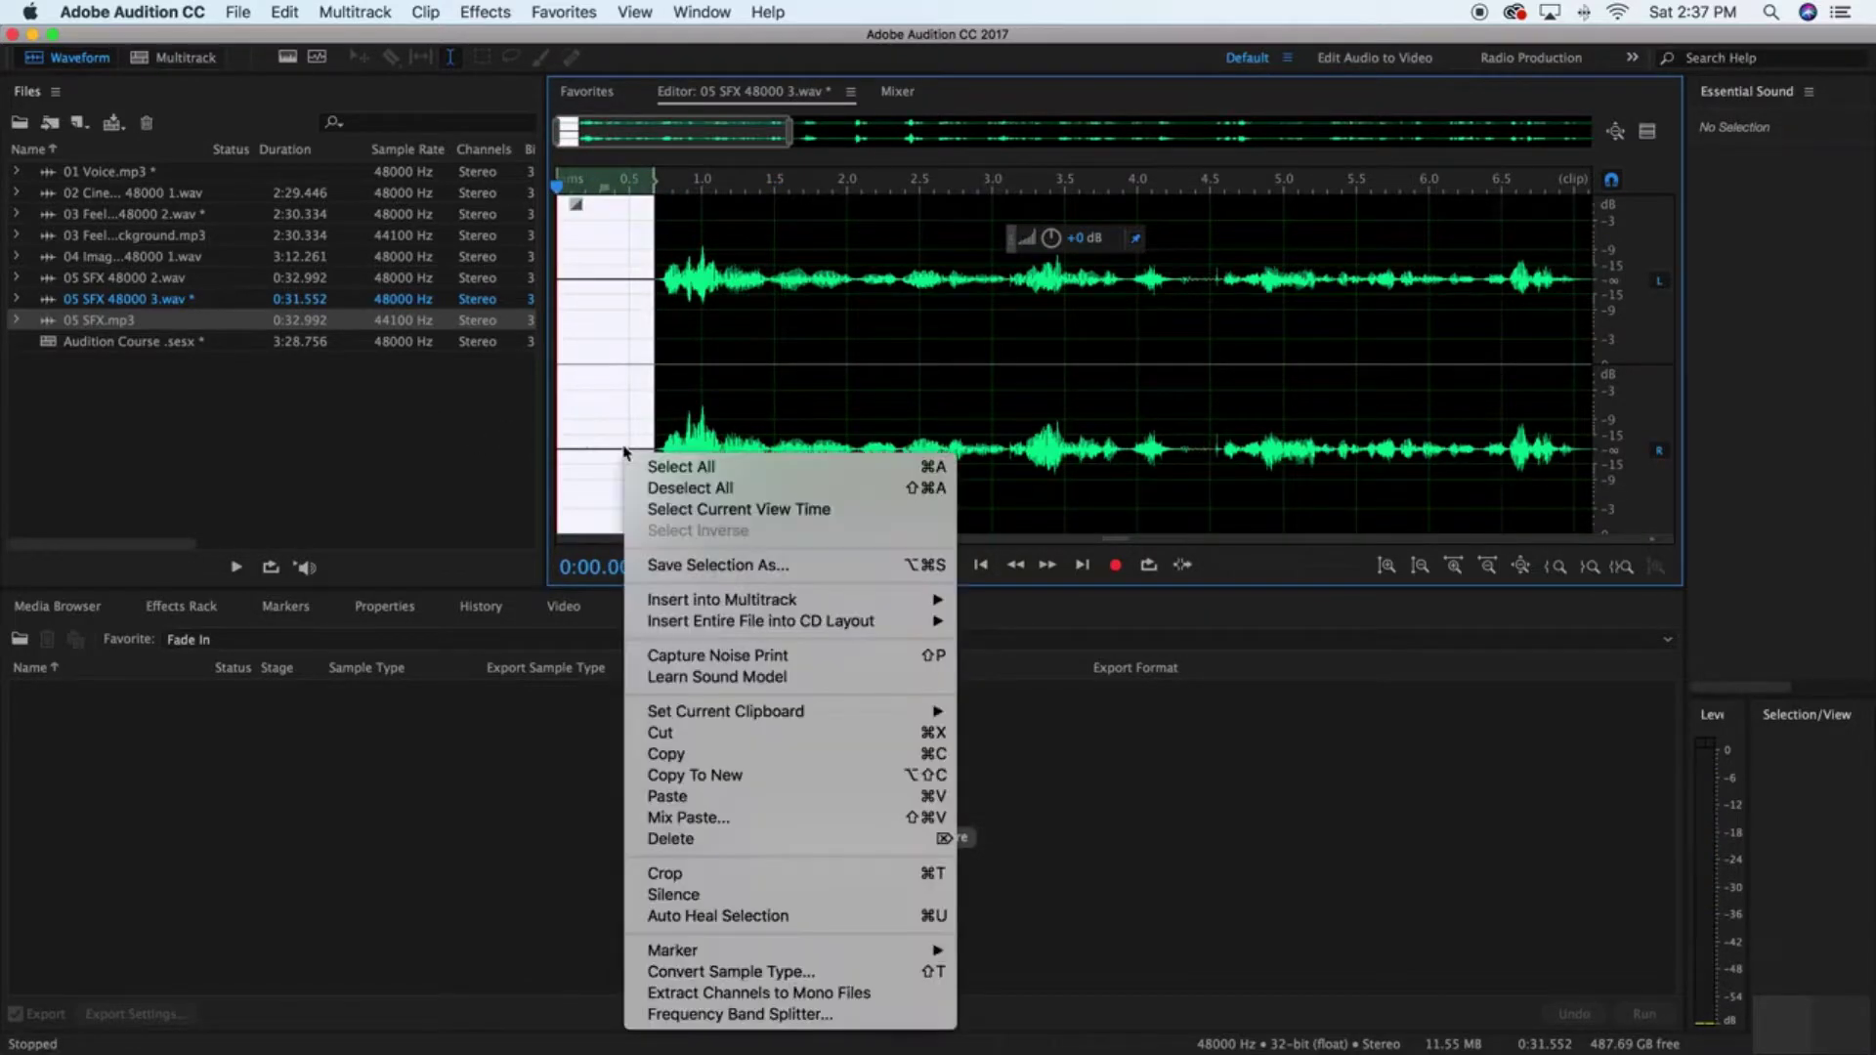
pyautogui.click(751, 372)
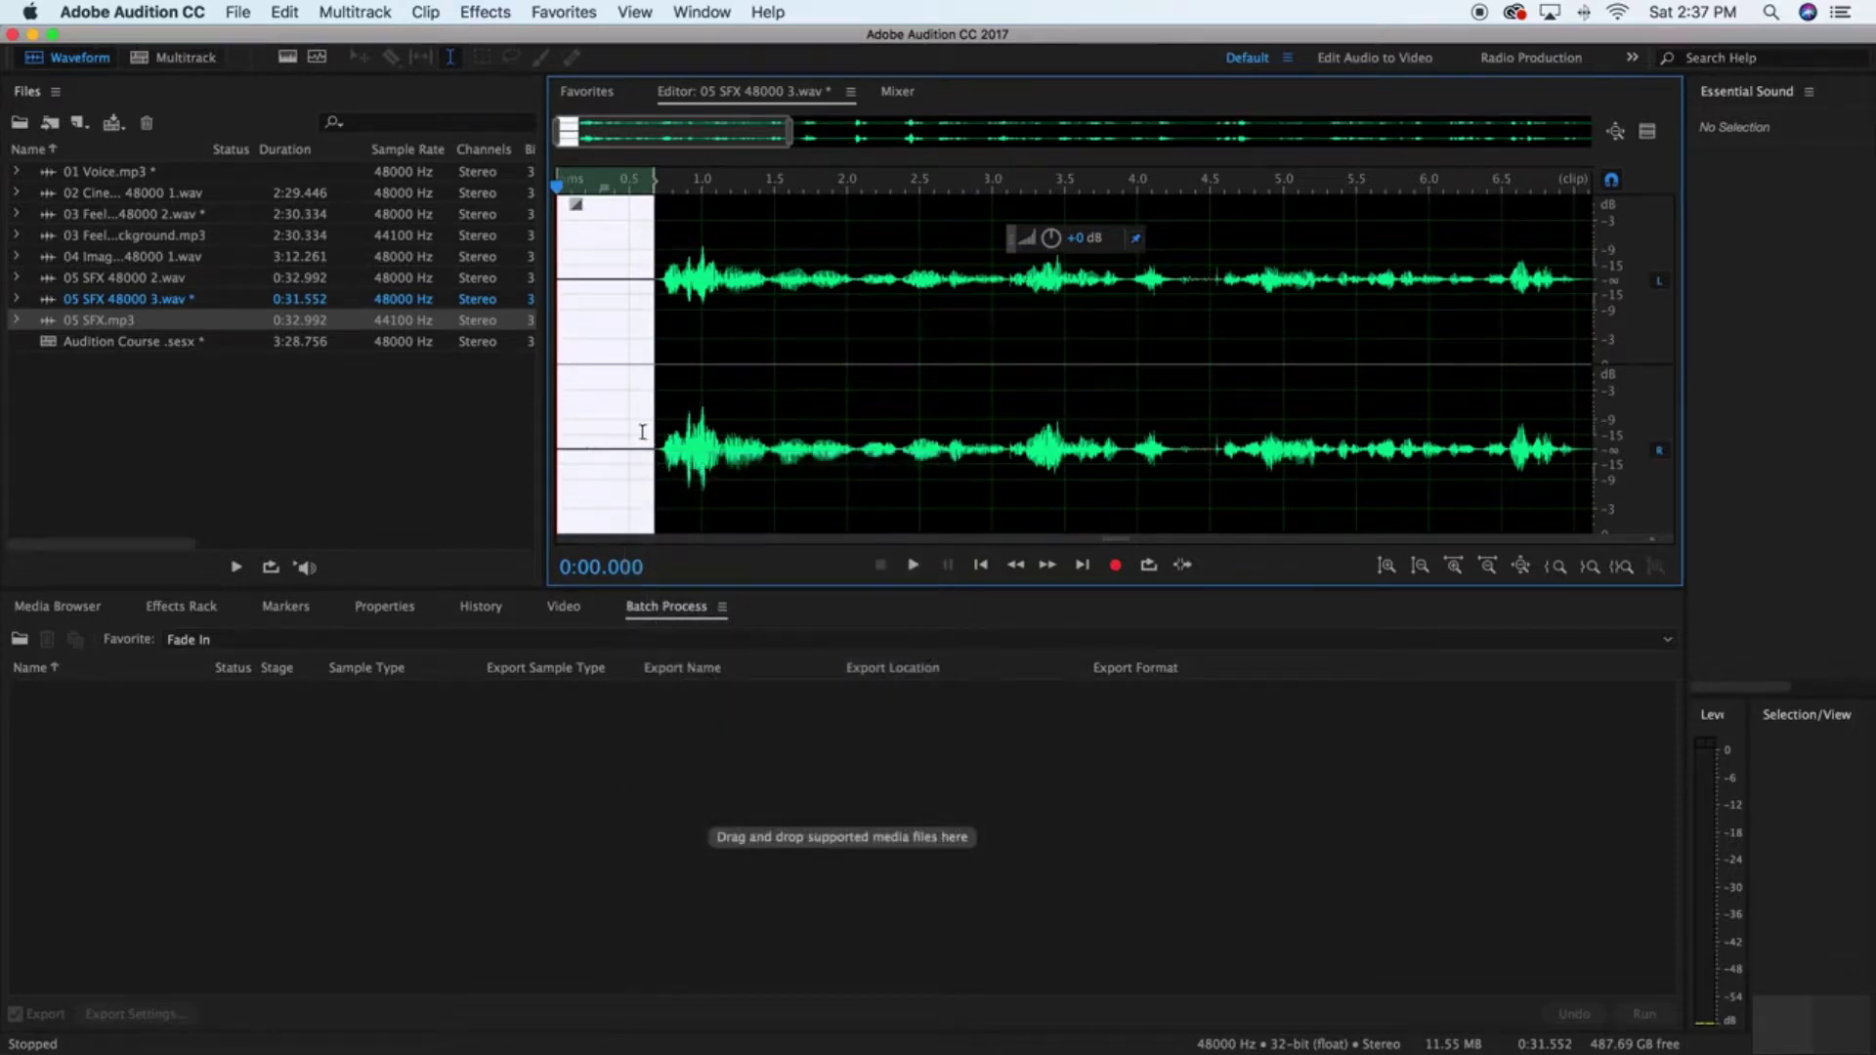
pyautogui.rightClick(630, 436)
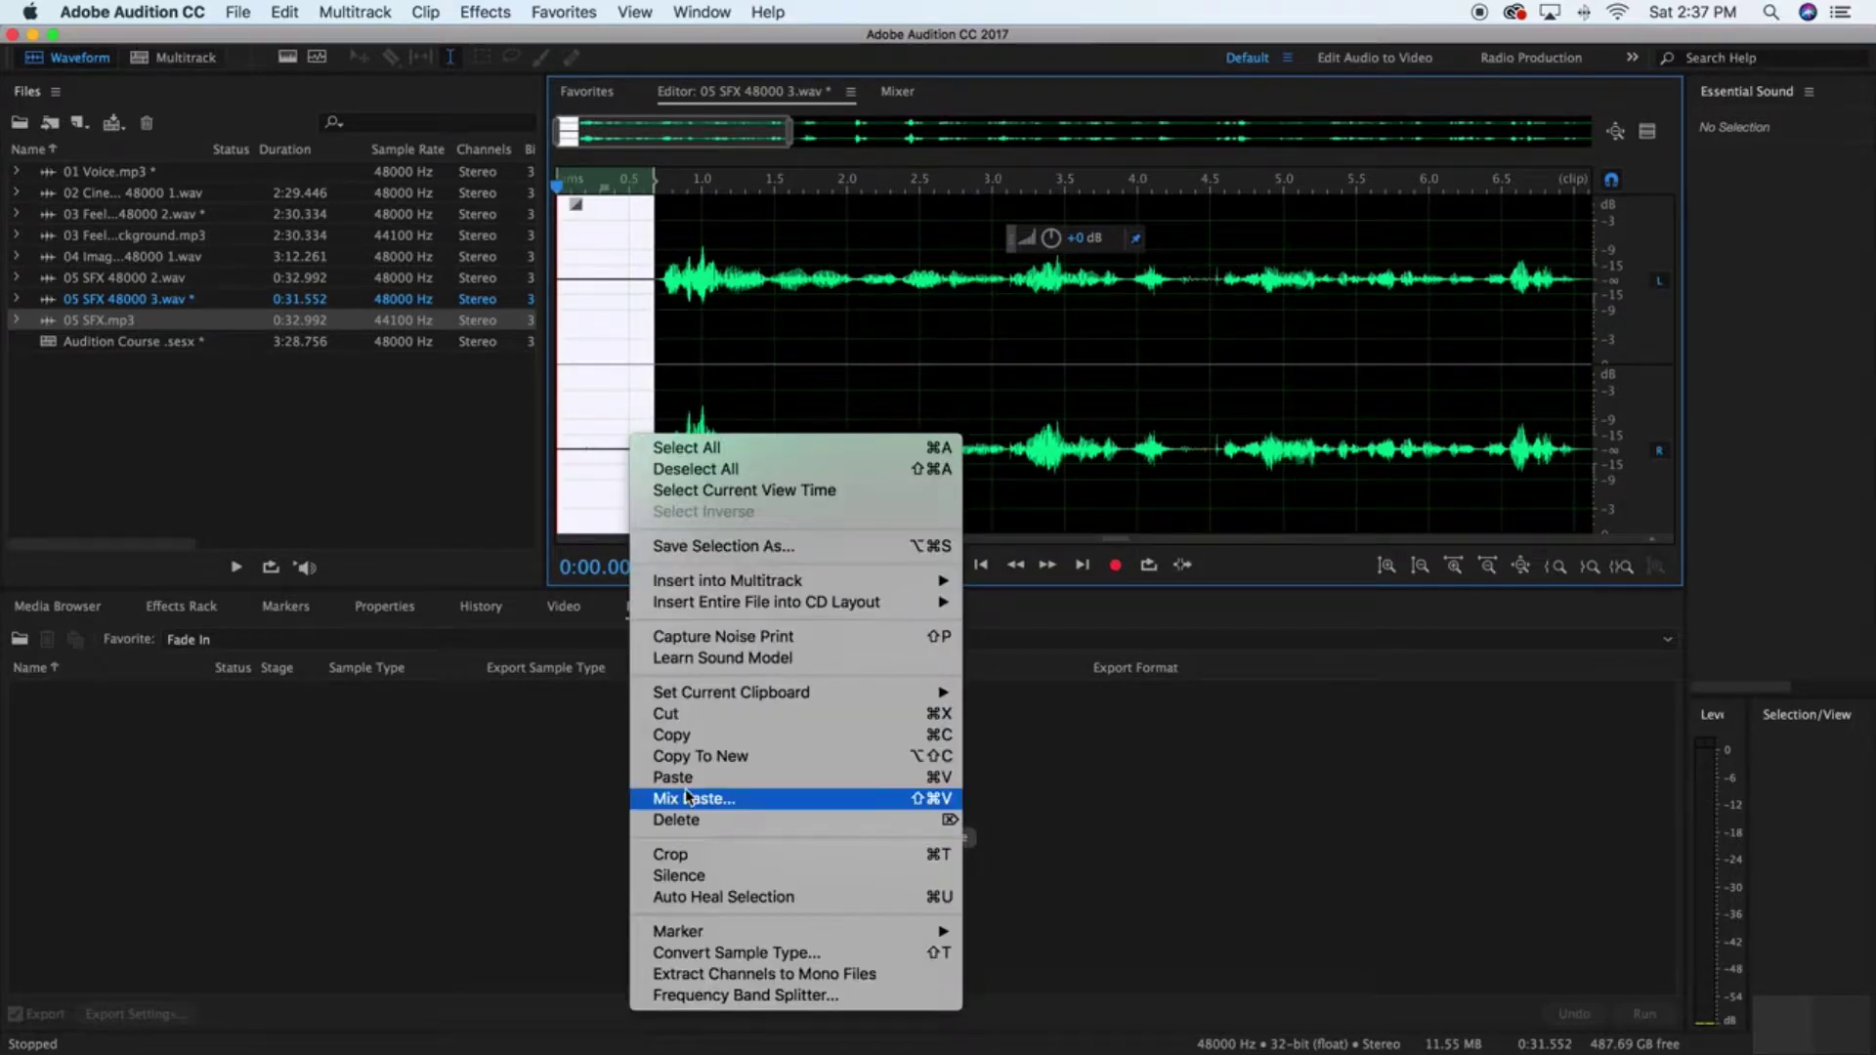
pyautogui.click(709, 880)
pyautogui.press('space')
pyautogui.press('space')
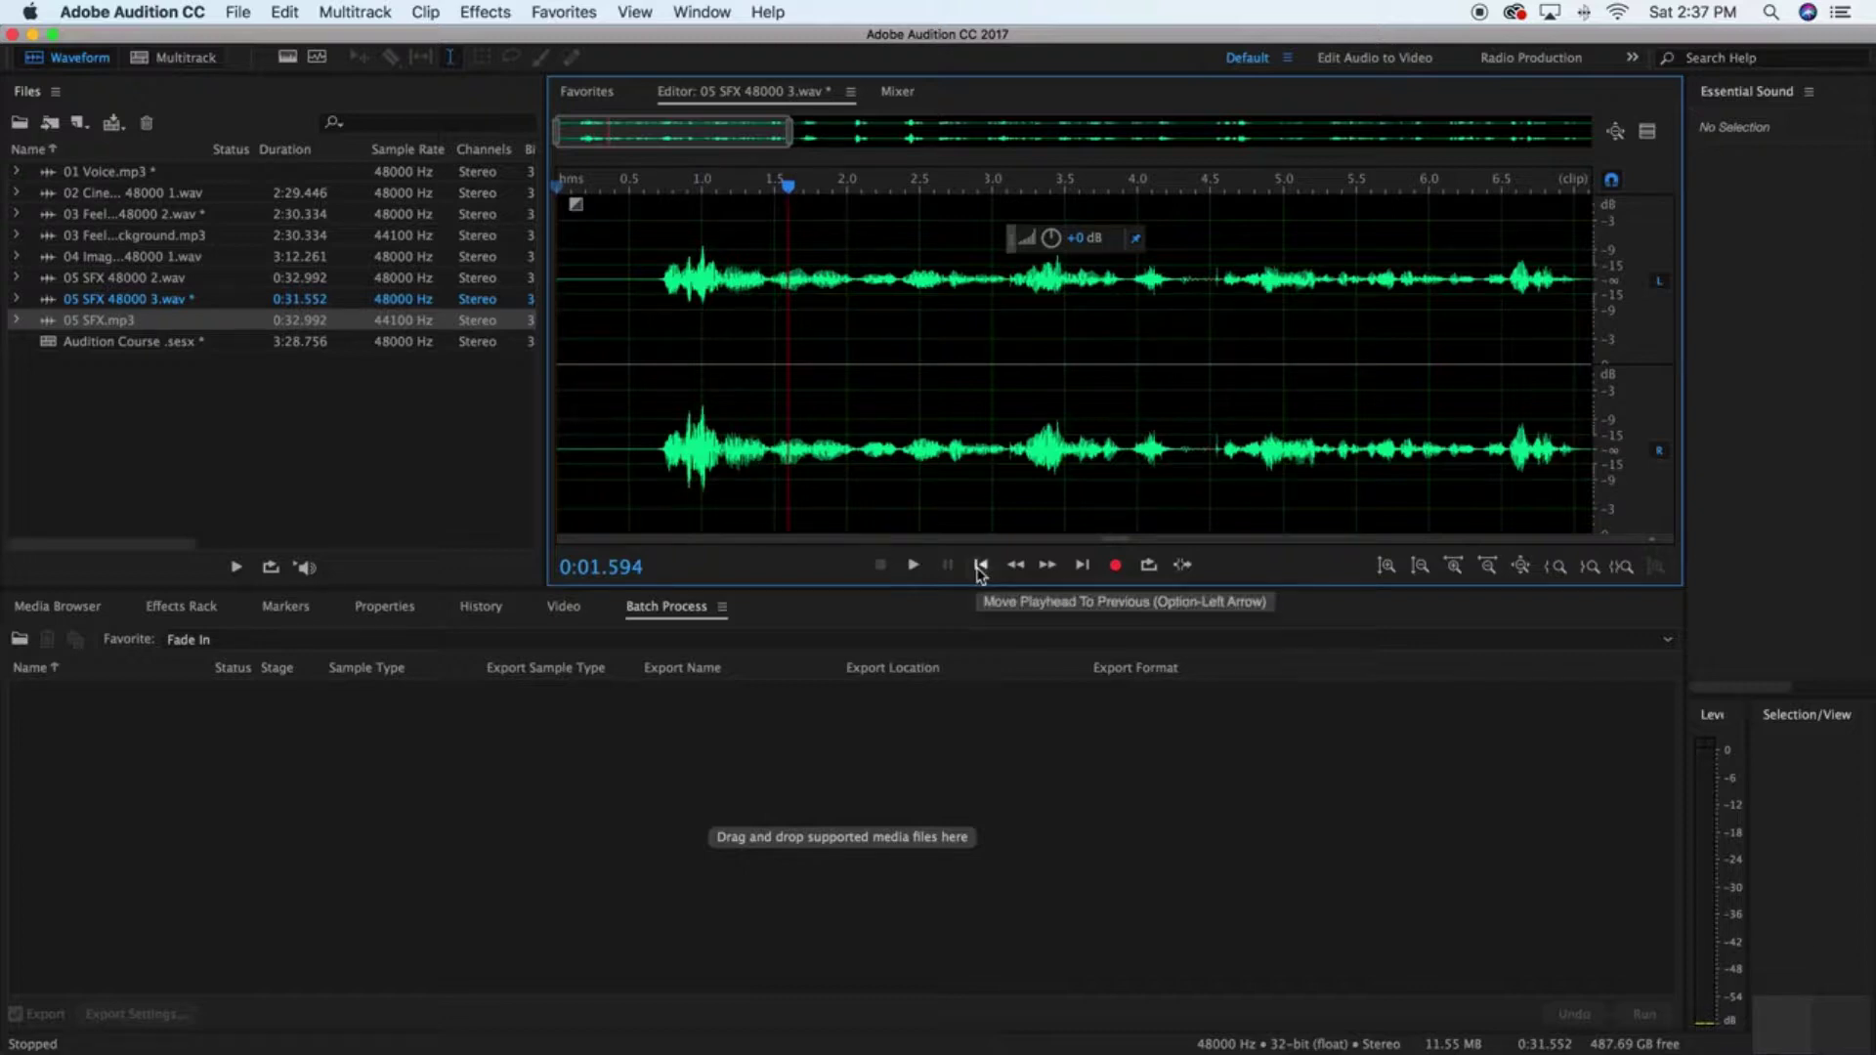
# Step: Cut the leading silent stretch, shortening the take to 0:31.284
pyautogui.click(980, 565)
pyautogui.click(913, 565)
pyautogui.click(948, 565)
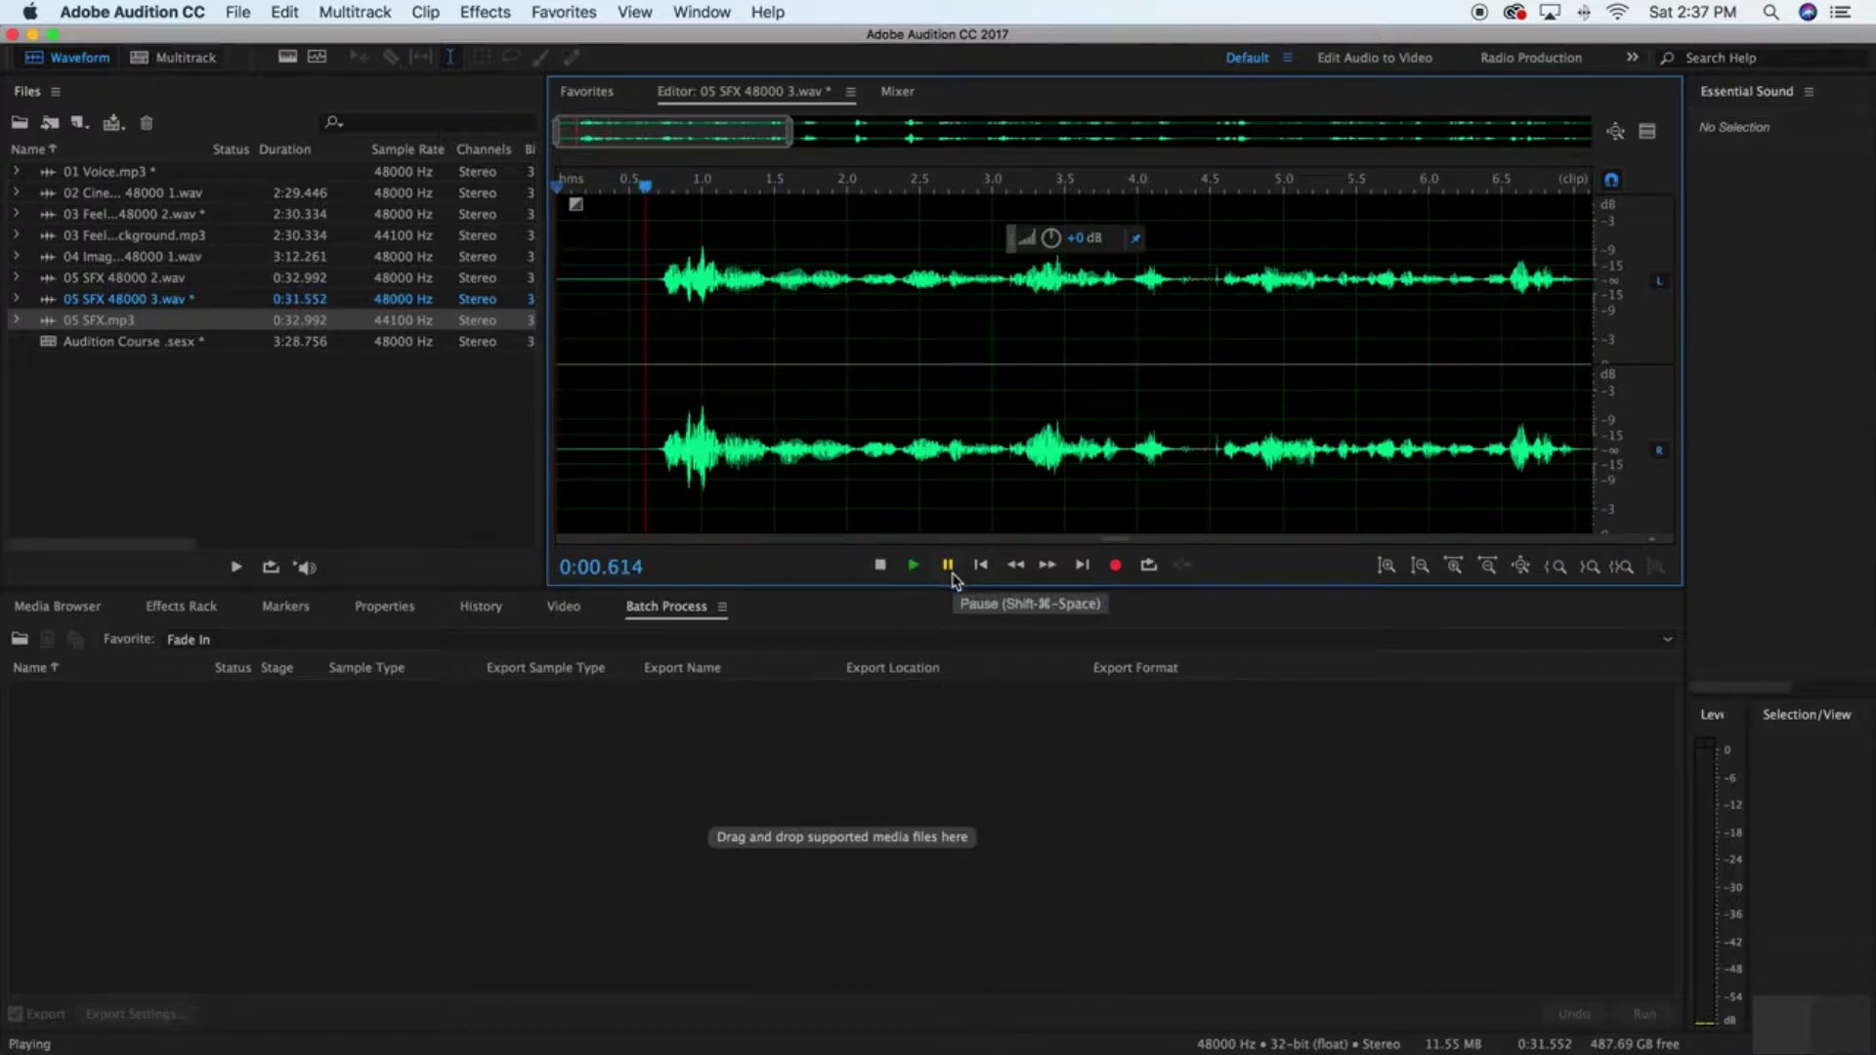
pyautogui.moveTo(594, 430); pyautogui.dragTo(549, 430)
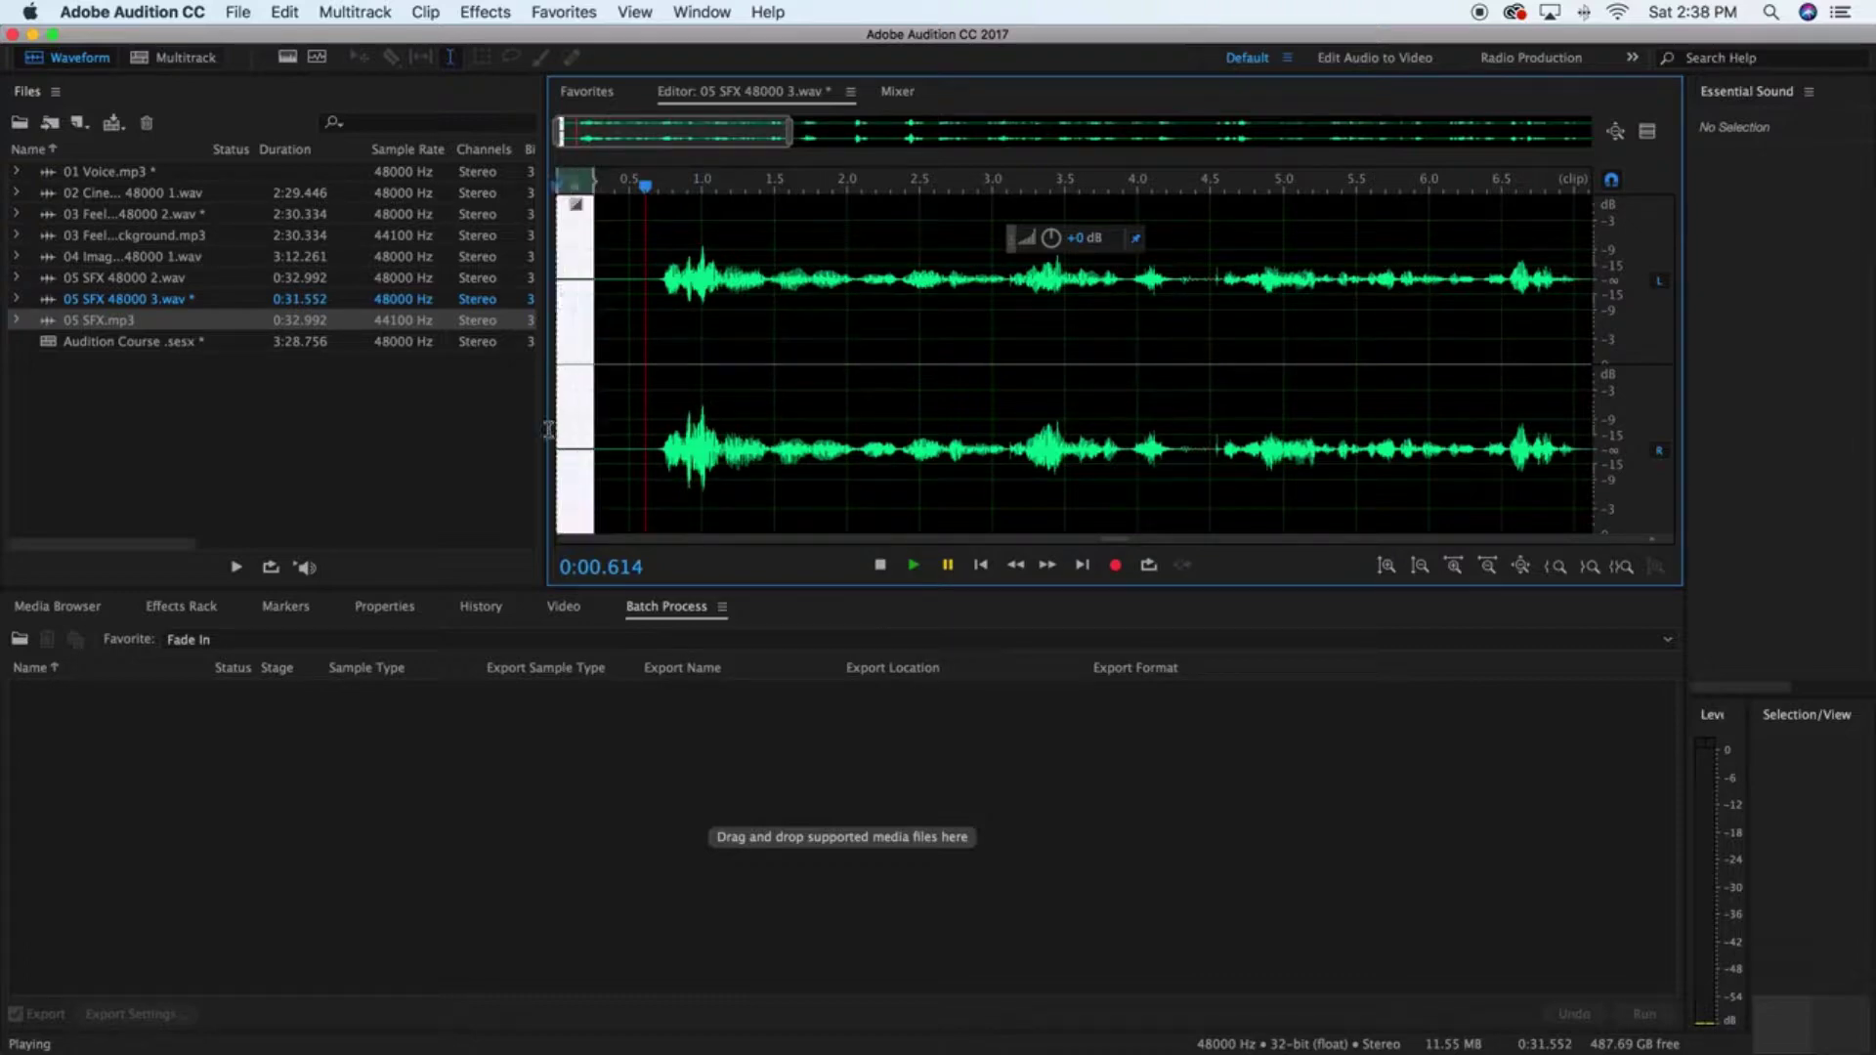
pyautogui.press('super+x')
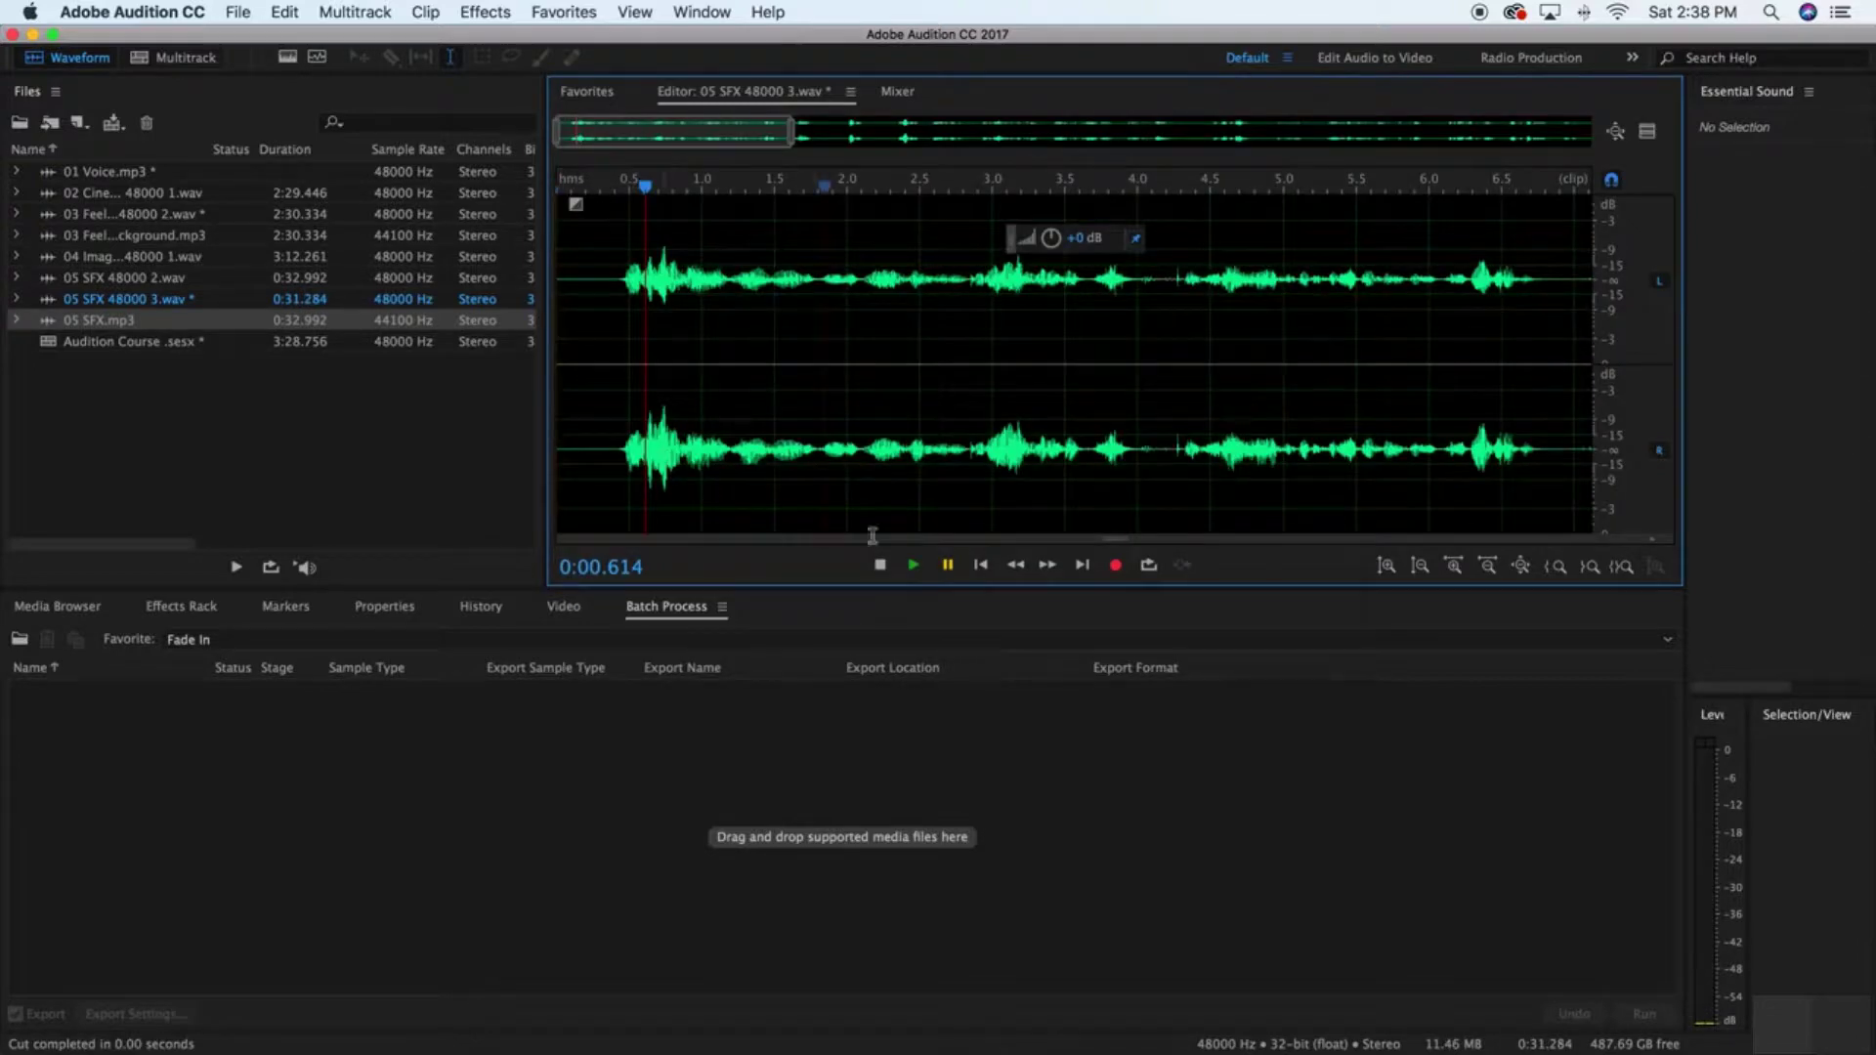
pyautogui.click(972, 571)
# Step: Silence the stray noise between 3.63 and 4.2 seconds
pyautogui.press('space')
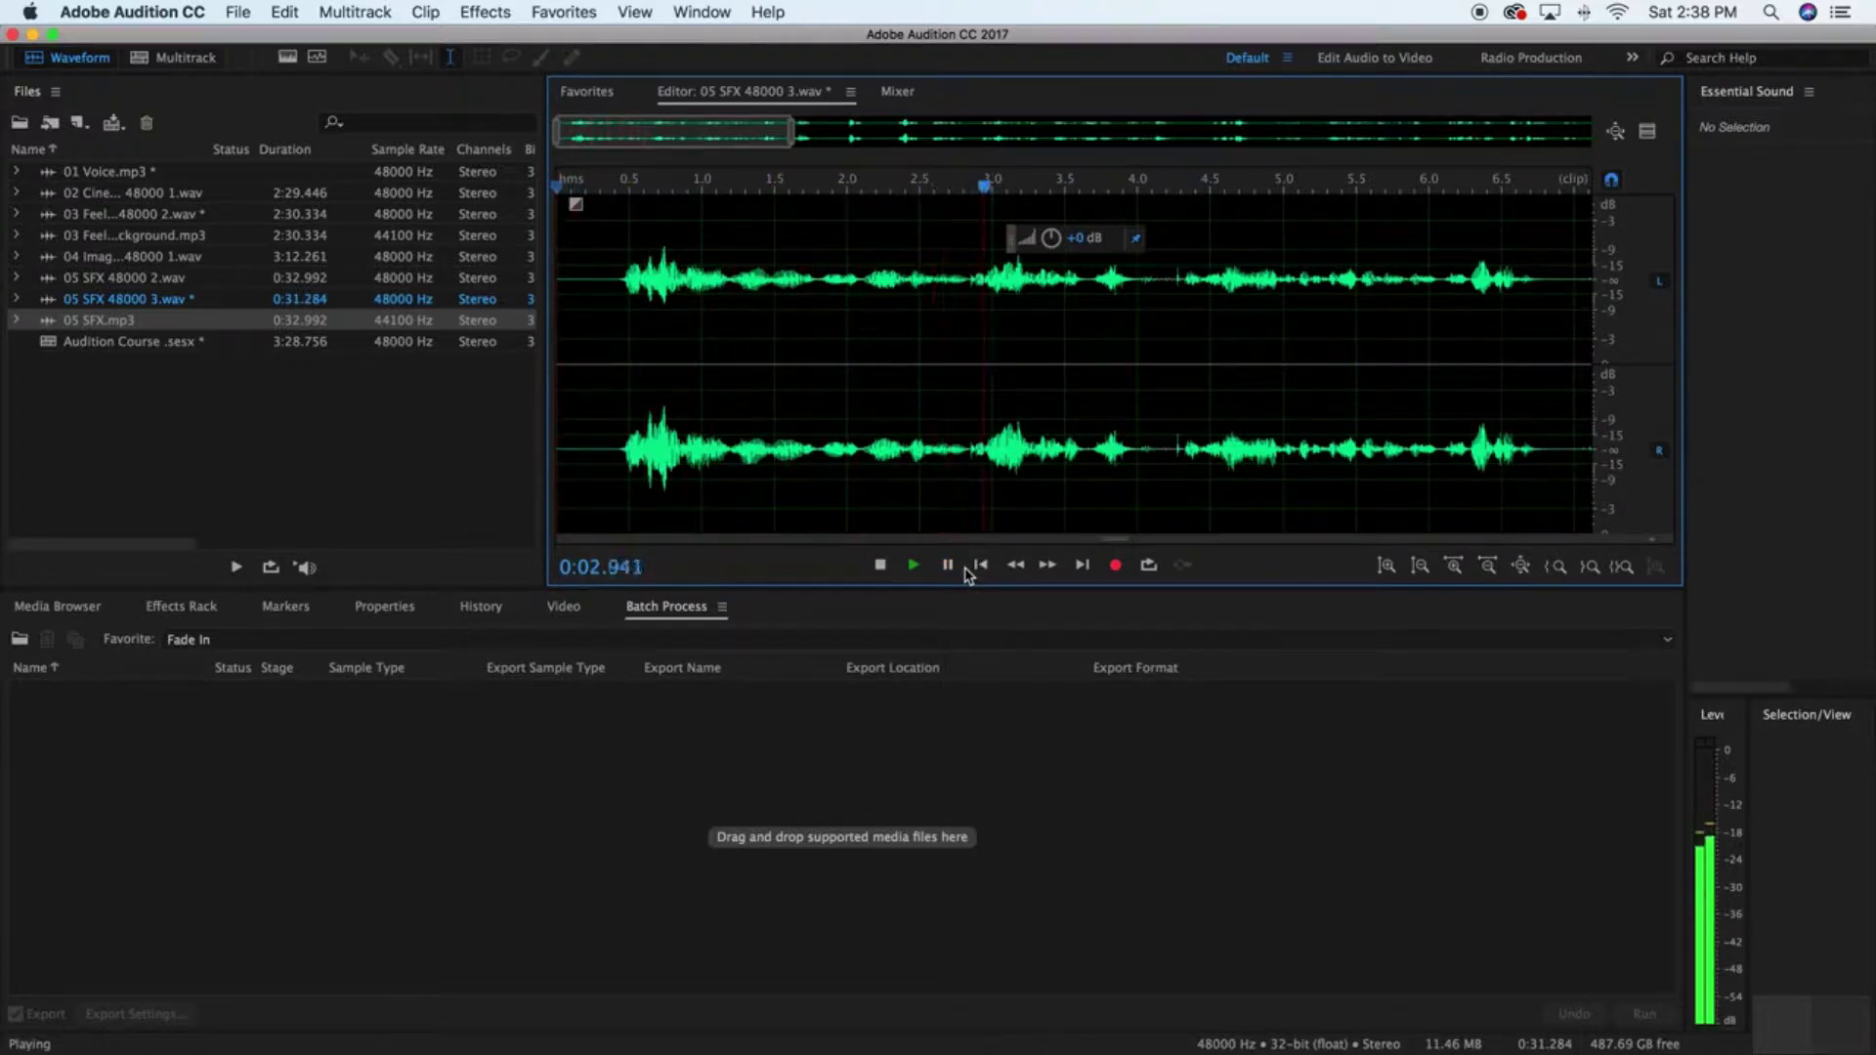
pyautogui.press('space')
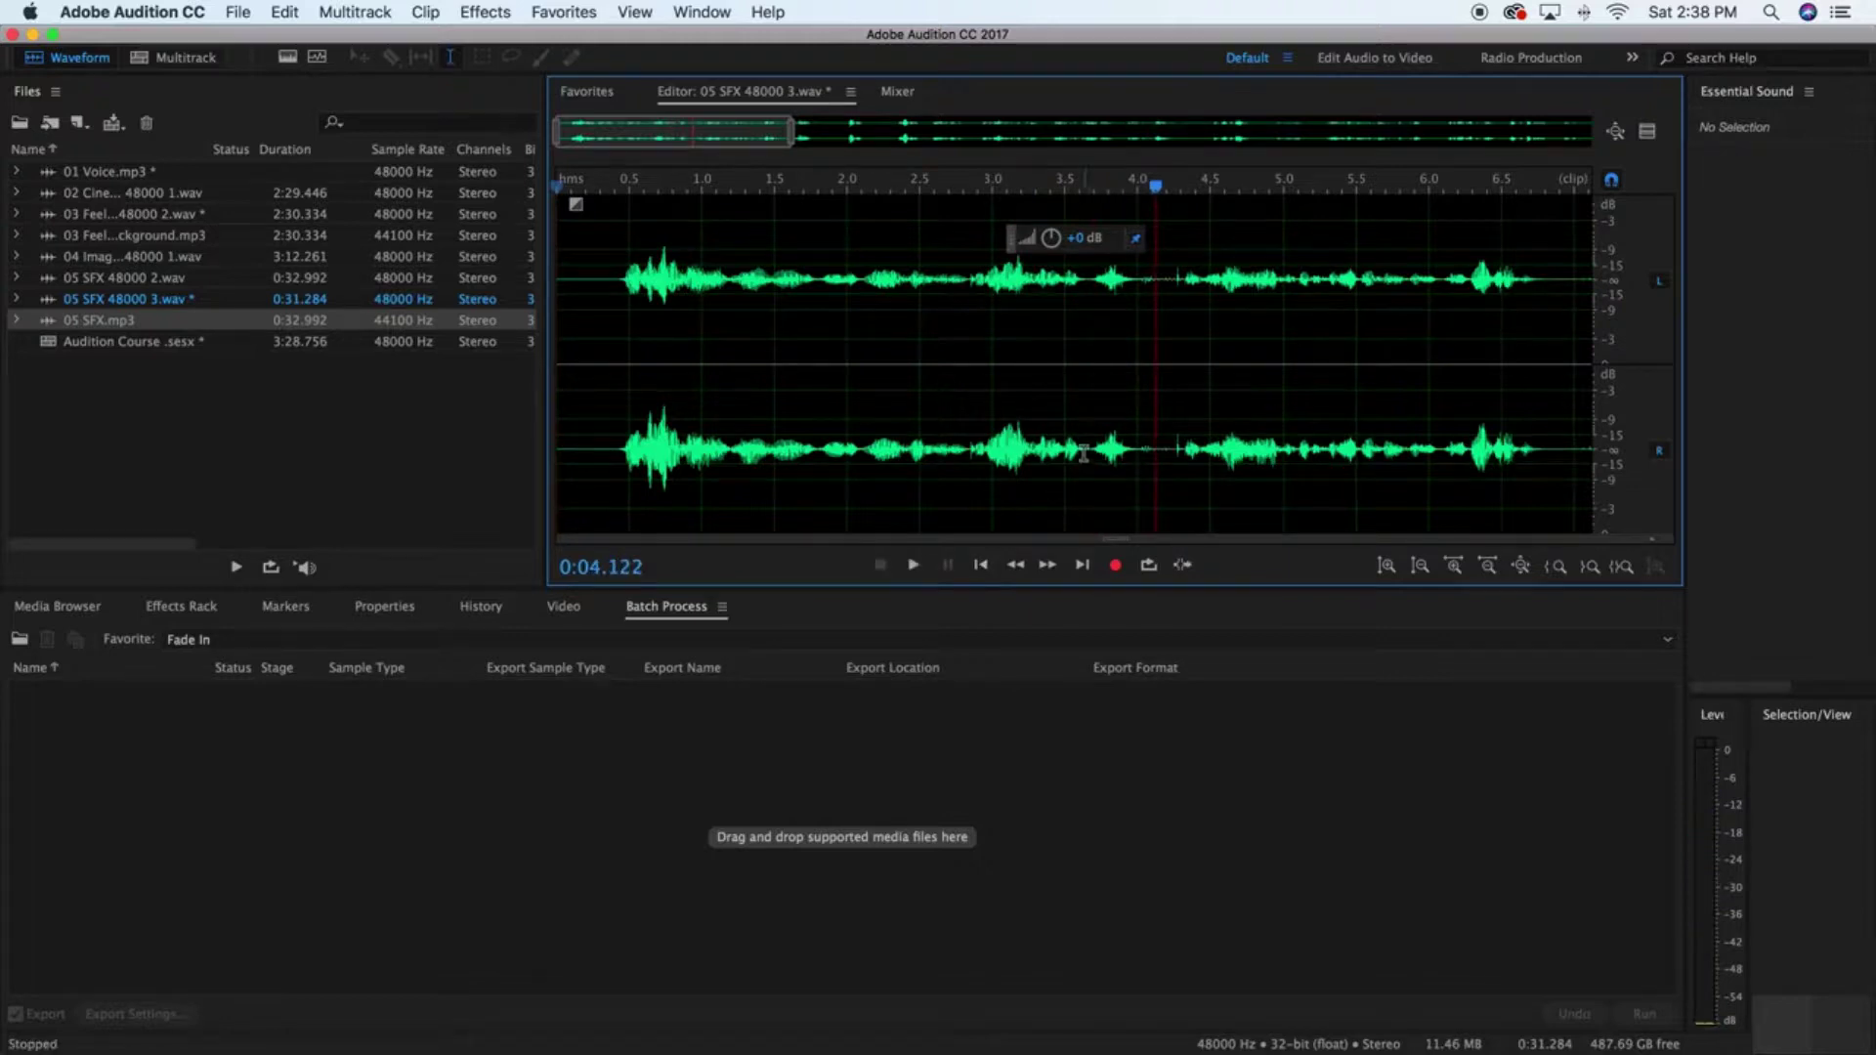
pyautogui.moveTo(1084, 450); pyautogui.dragTo(1185, 467)
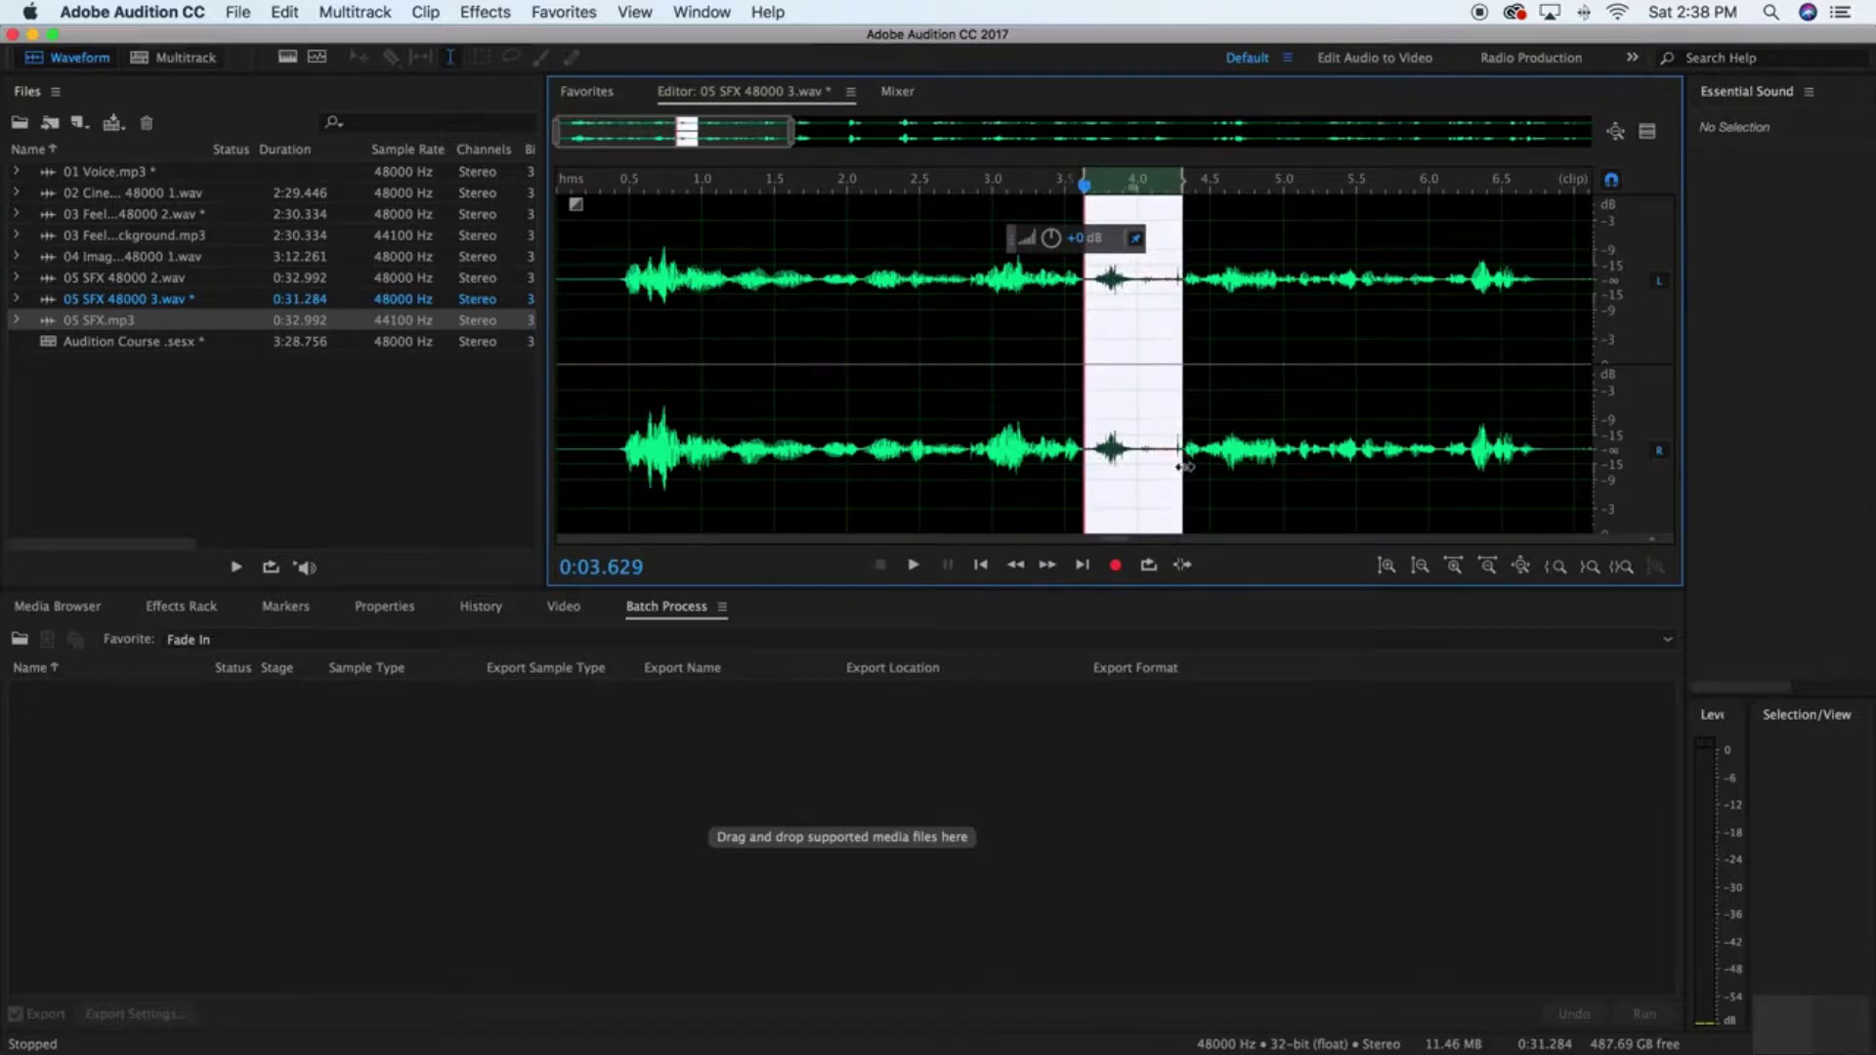
pyautogui.rightClick(1133, 448)
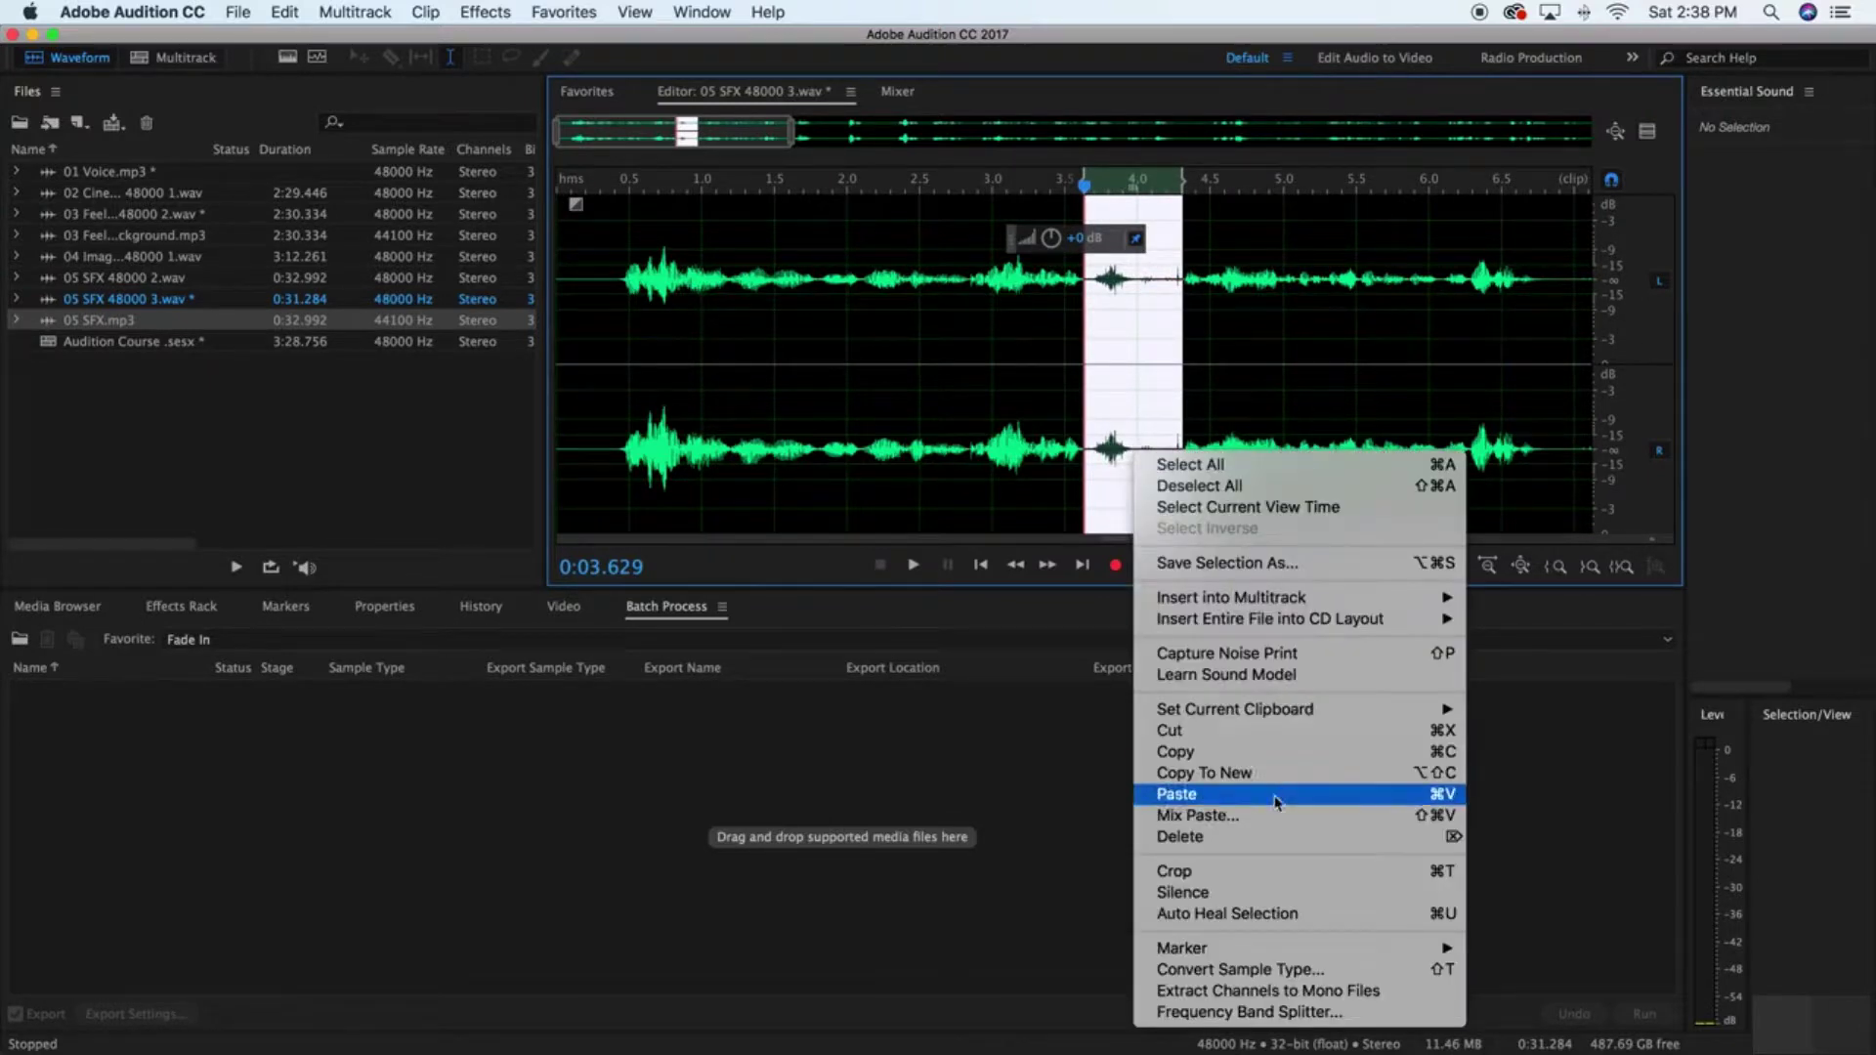
pyautogui.click(1235, 892)
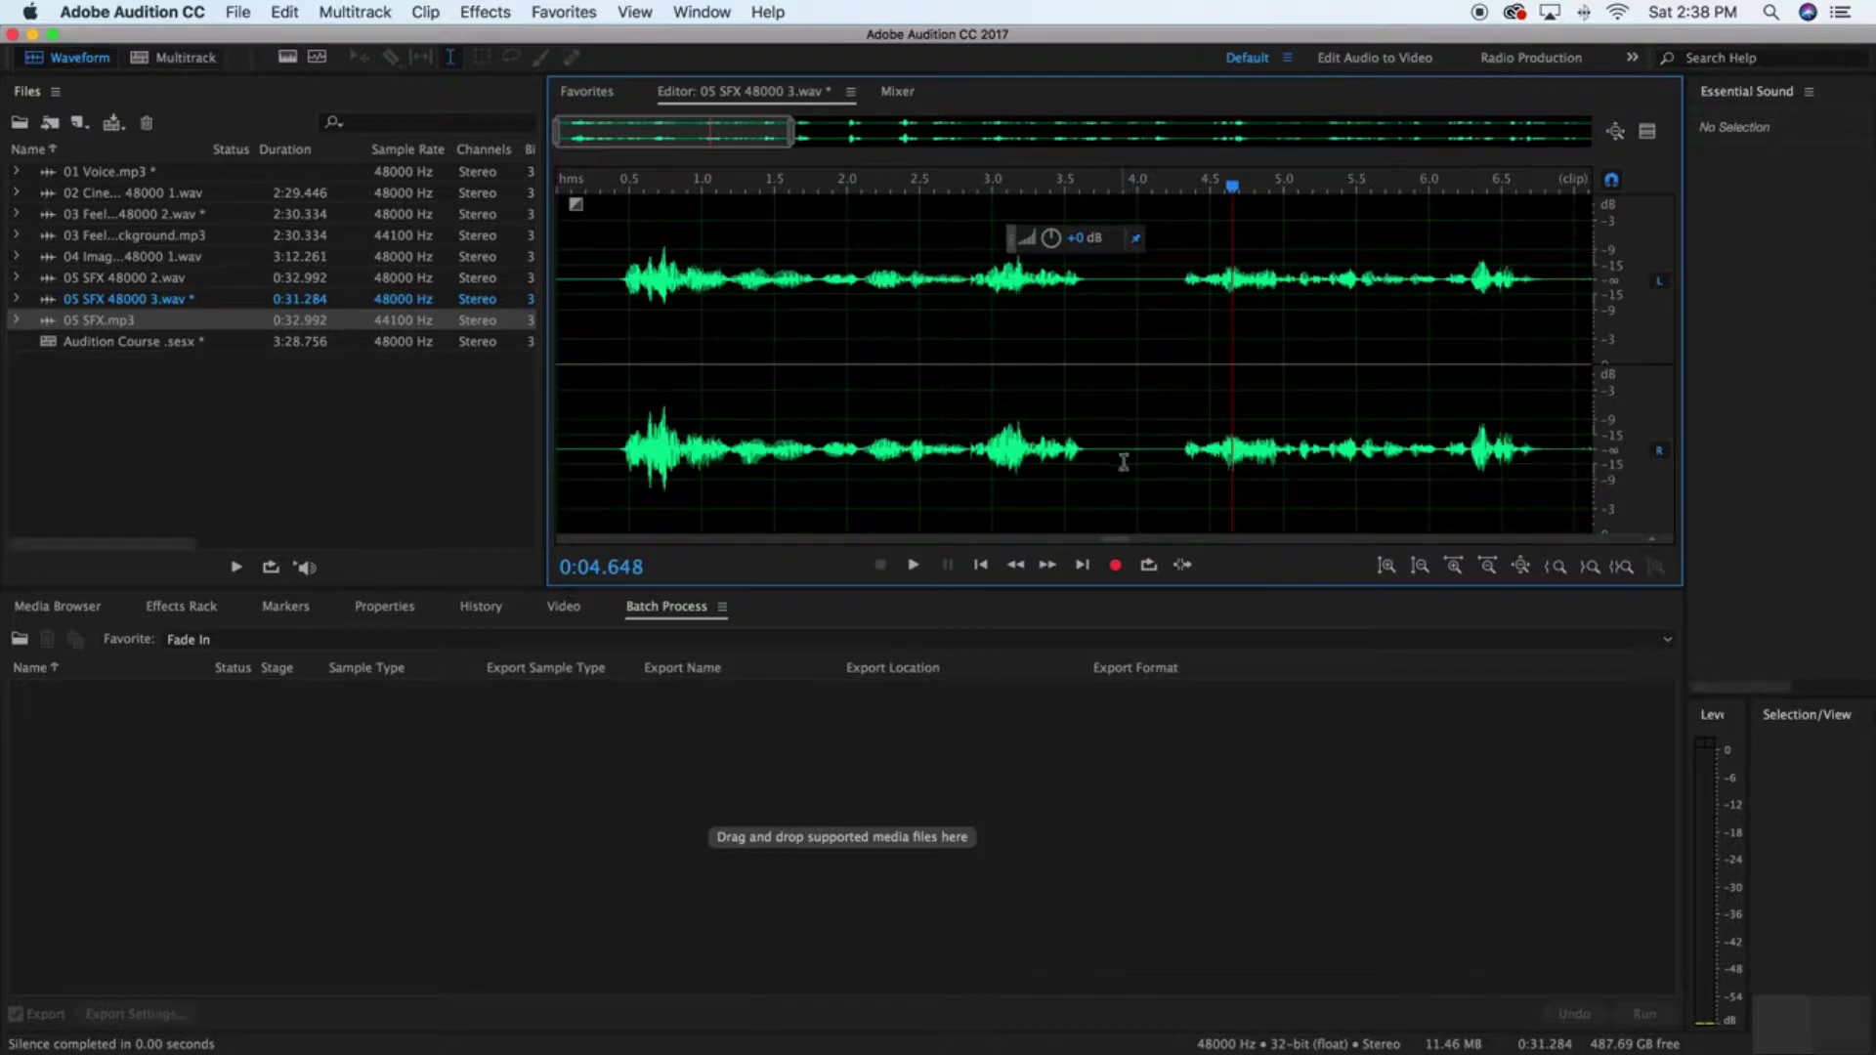
pyautogui.scroll(-4, 996, 269)
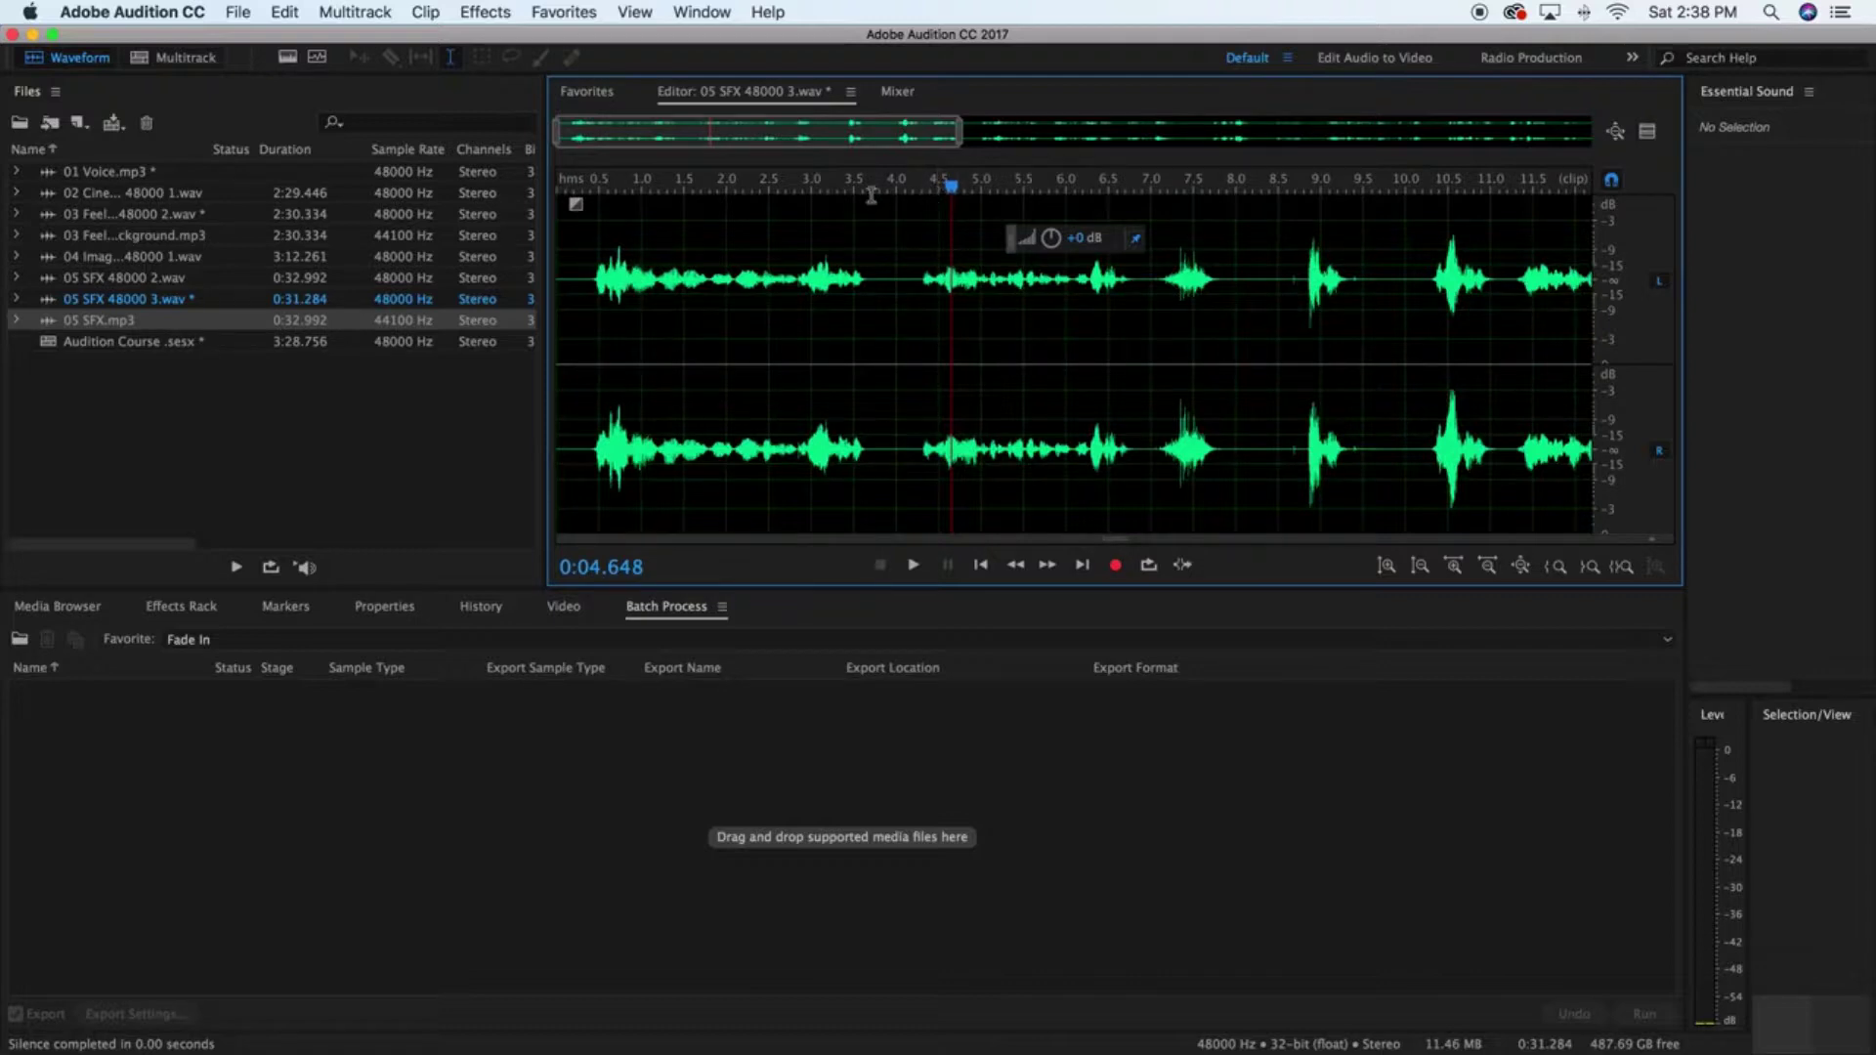
pyautogui.moveTo(958, 142); pyautogui.dragTo(780, 147)
pyautogui.click(596, 435)
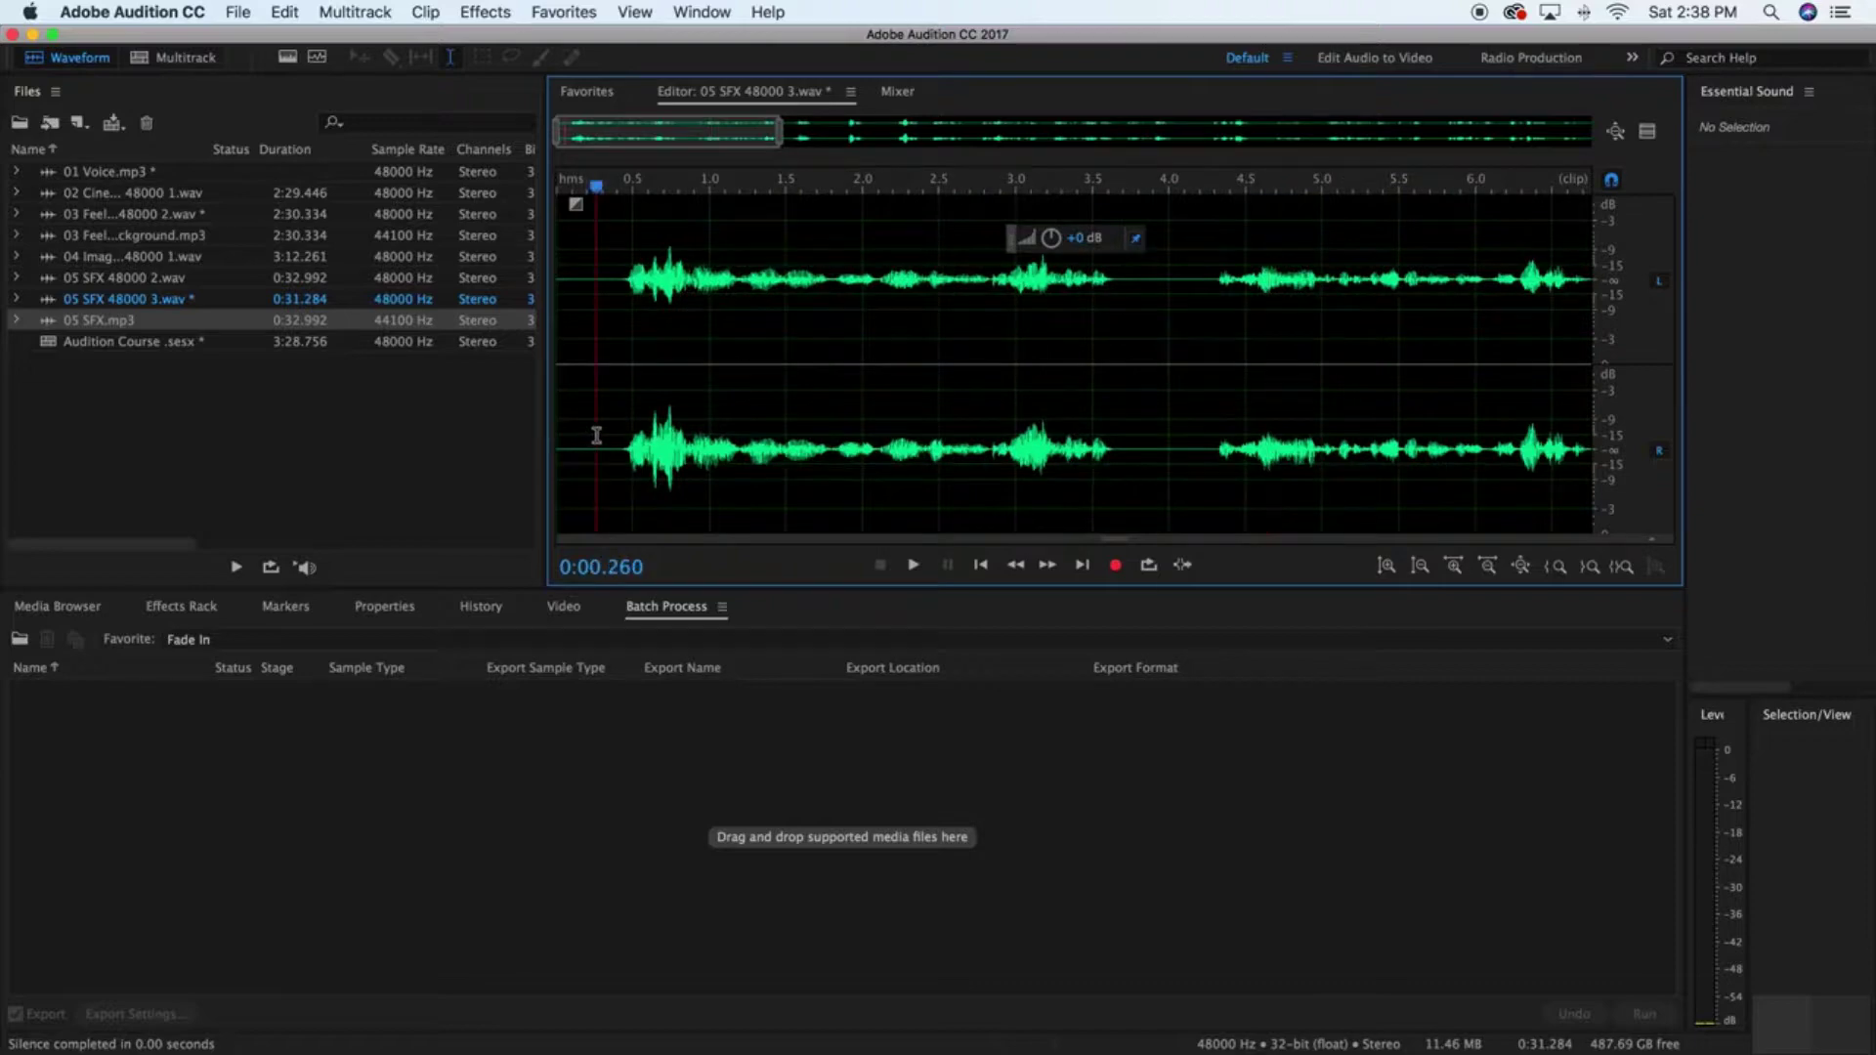
pyautogui.press('space')
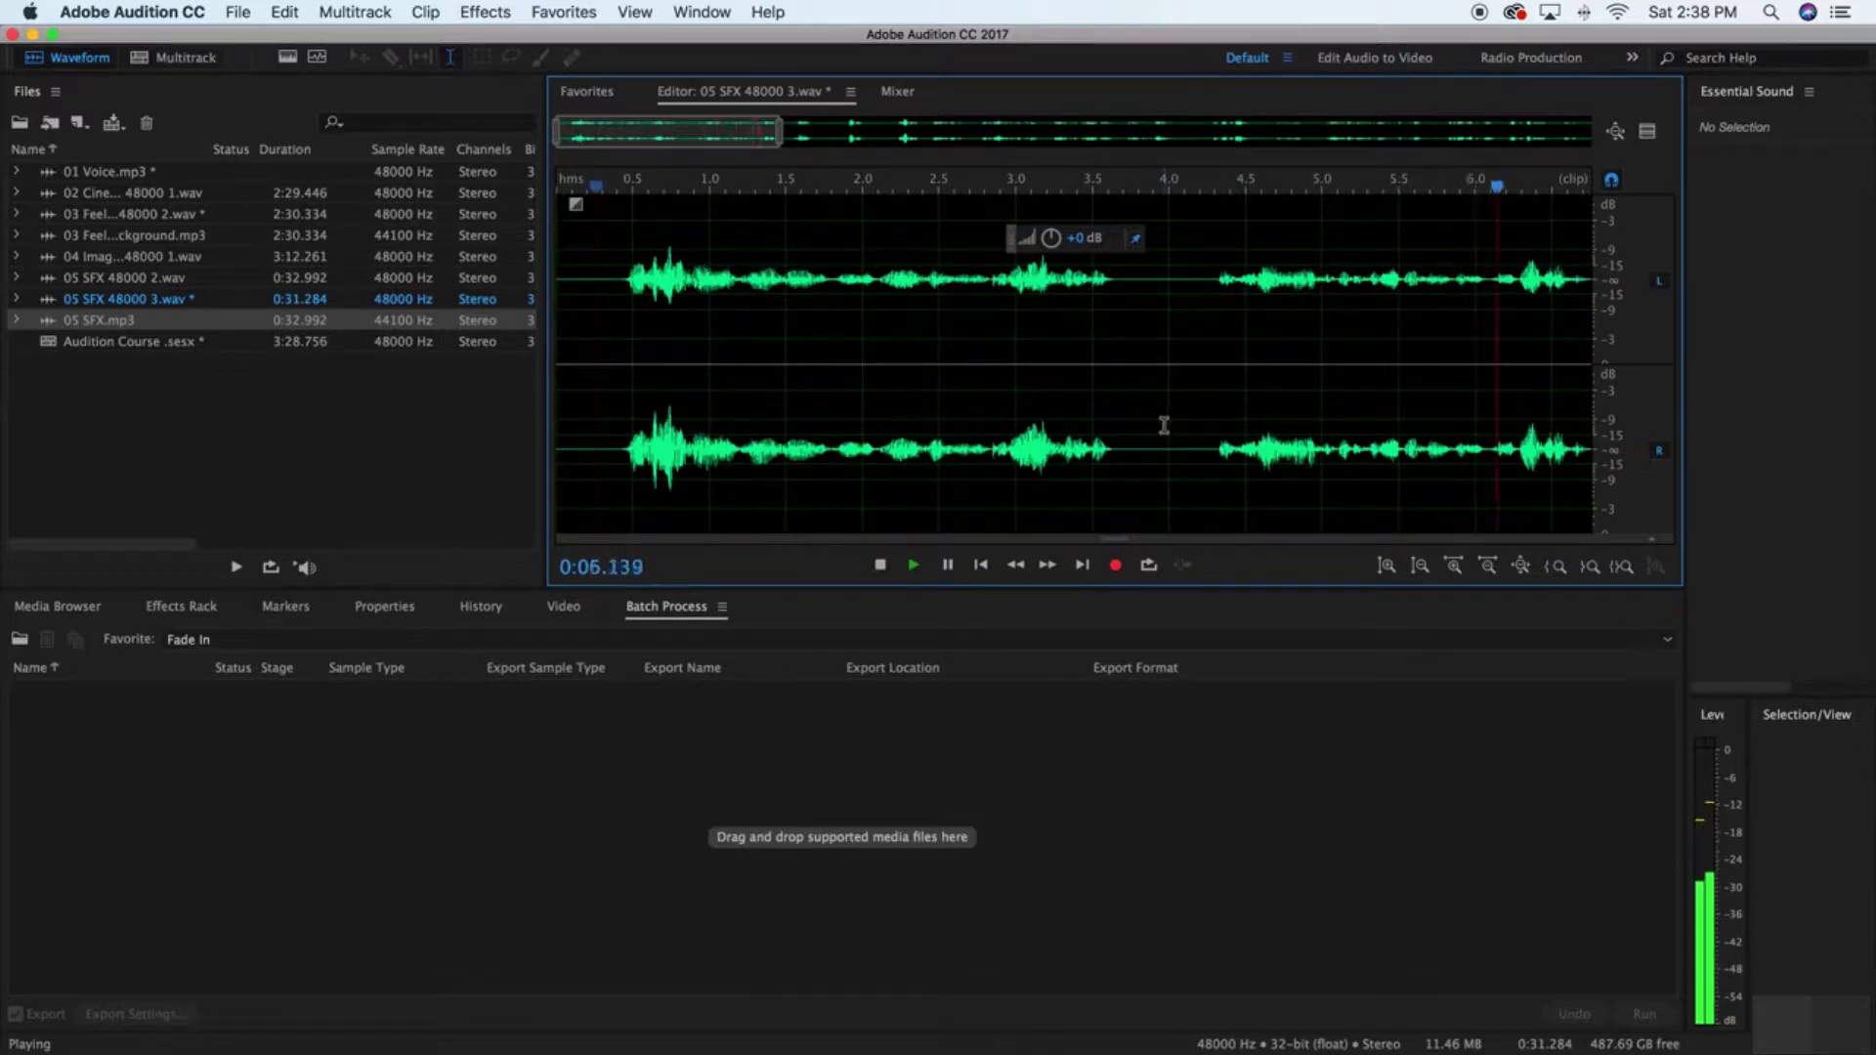
pyautogui.press('space')
pyautogui.moveTo(1003, 133); pyautogui.dragTo(948, 137)
# Step: Cut the stretch from 4.19 to 7.6 seconds and preview the result
pyautogui.moveTo(641, 421); pyautogui.dragTo(1099, 442)
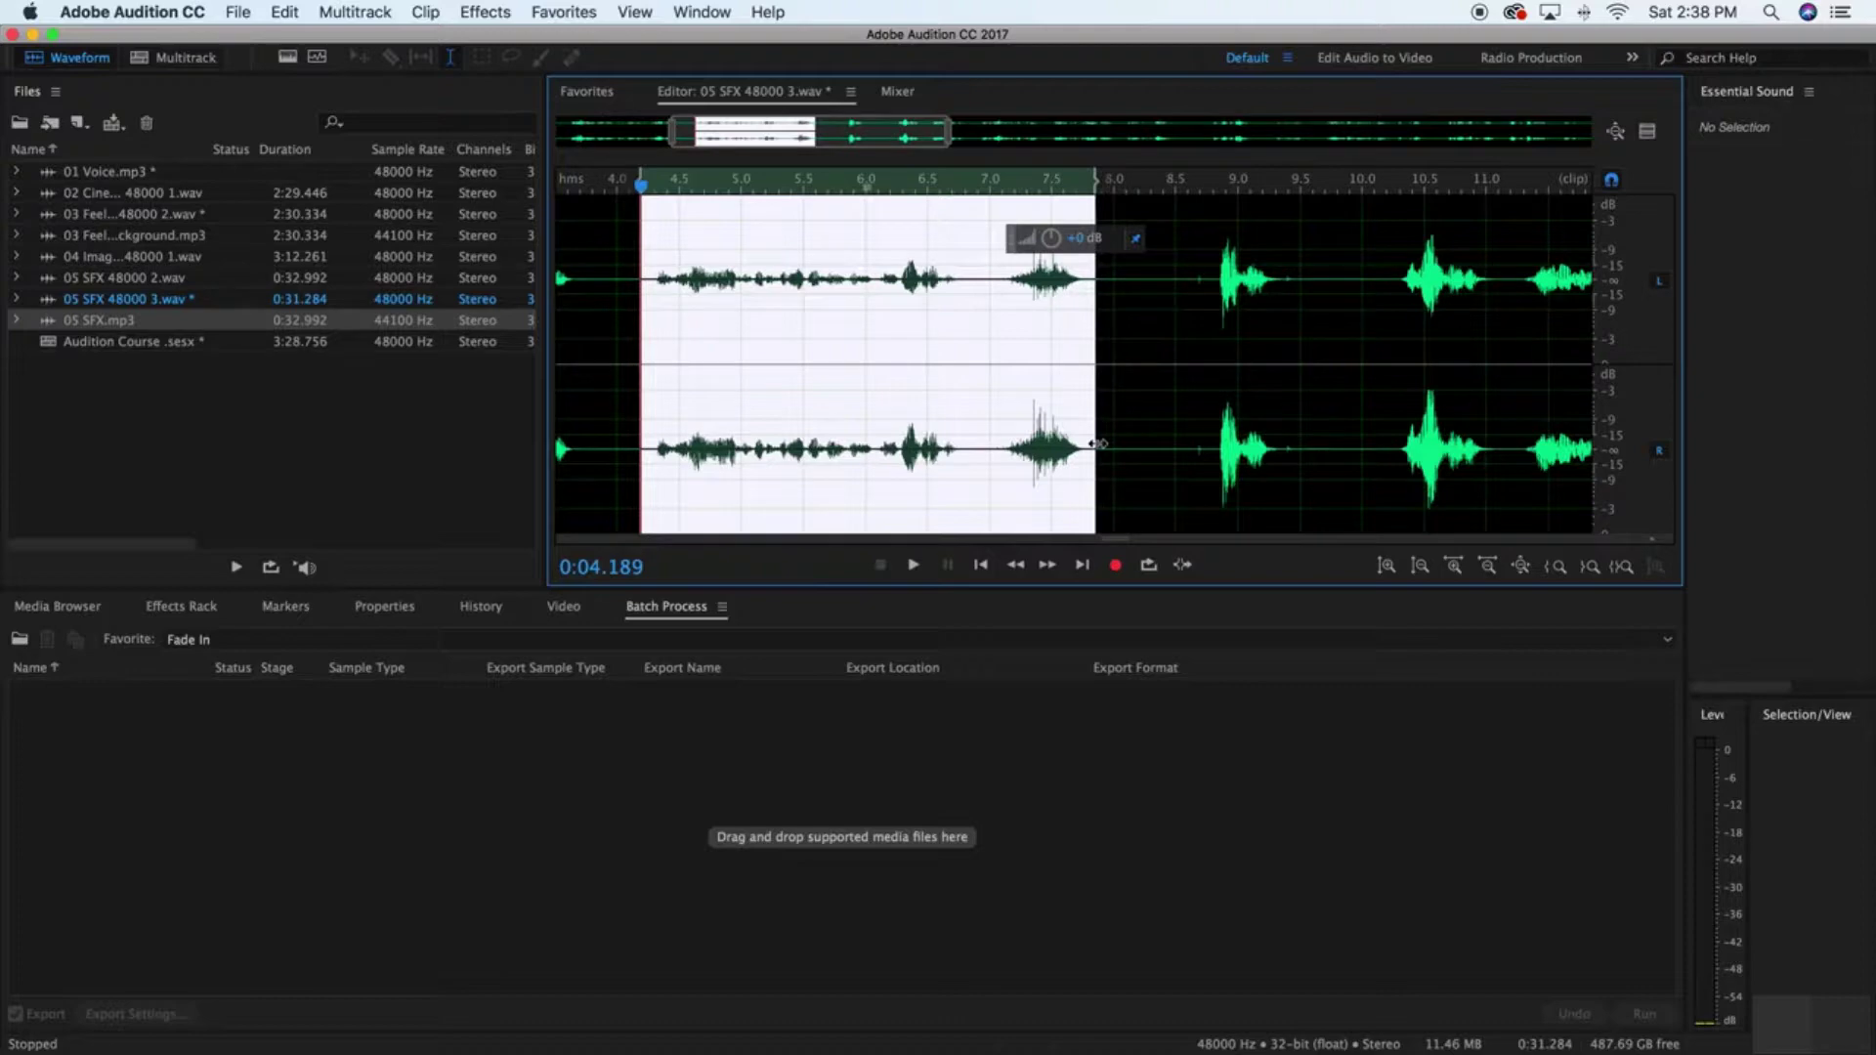
pyautogui.press('super+x')
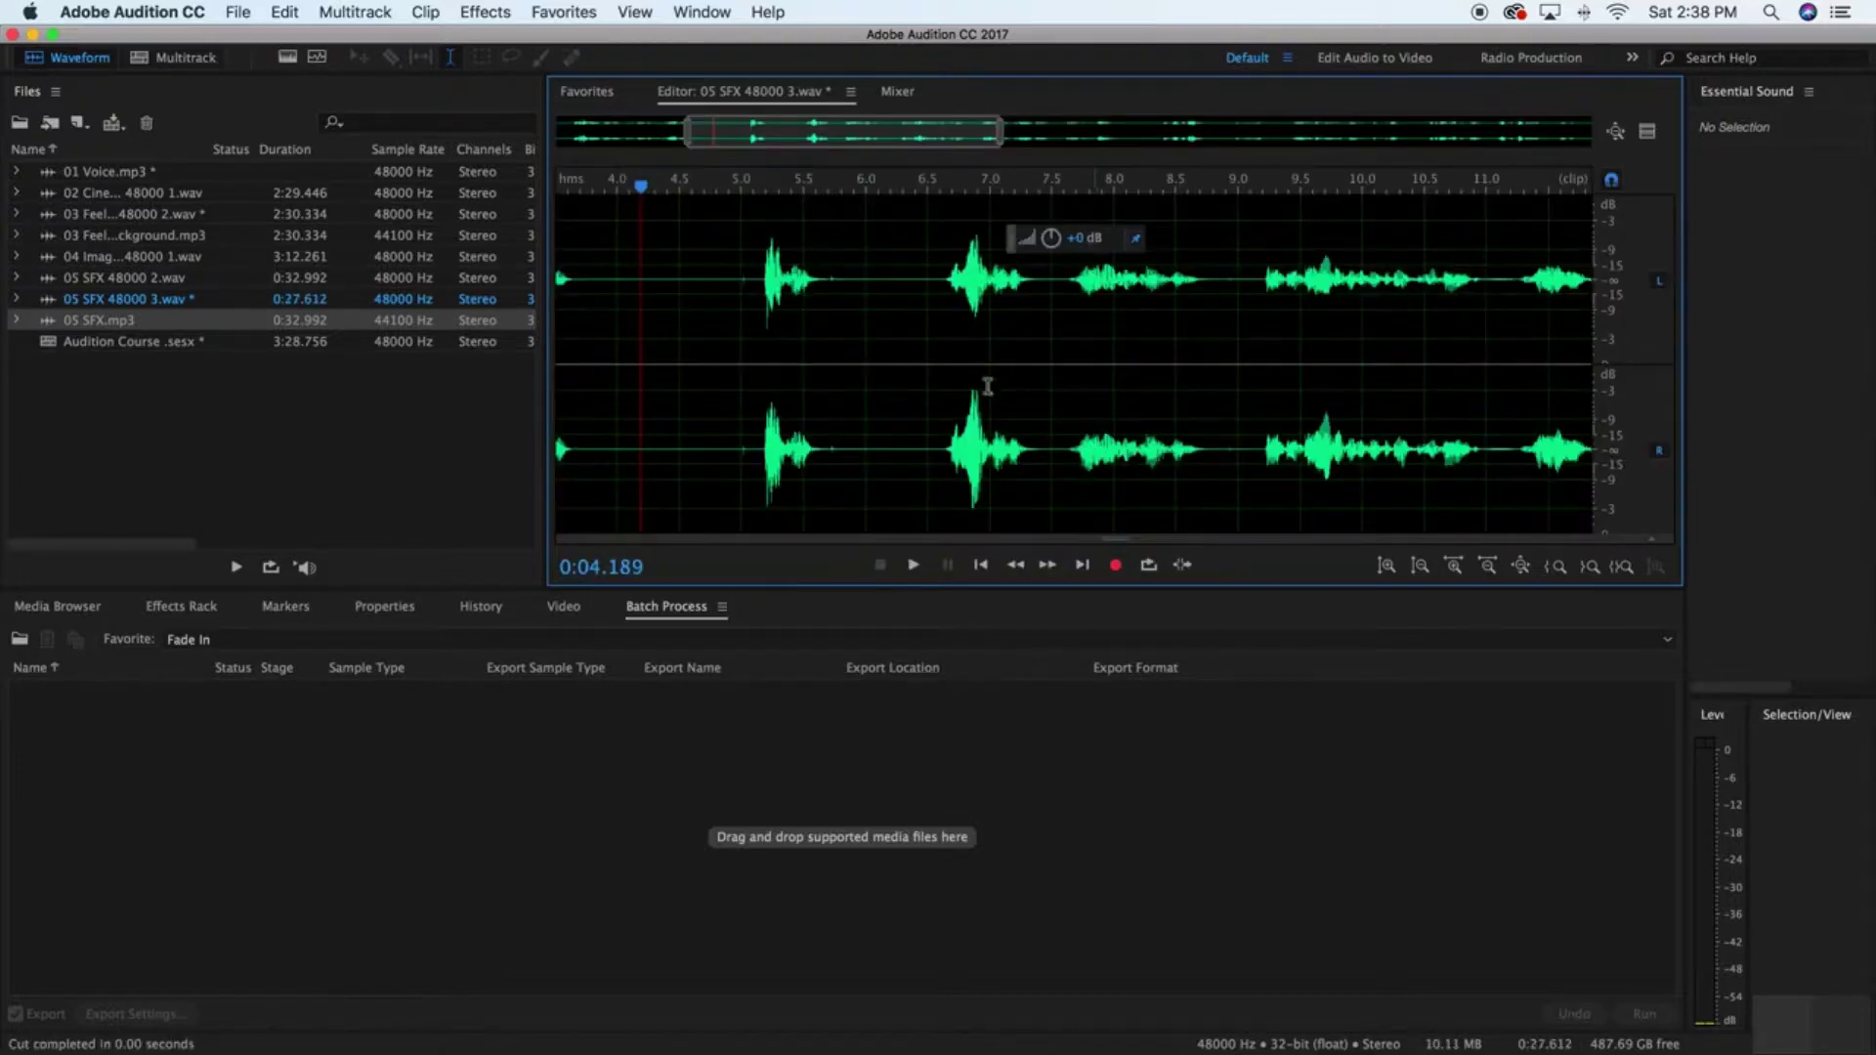
pyautogui.moveTo(897, 142); pyautogui.dragTo(792, 139)
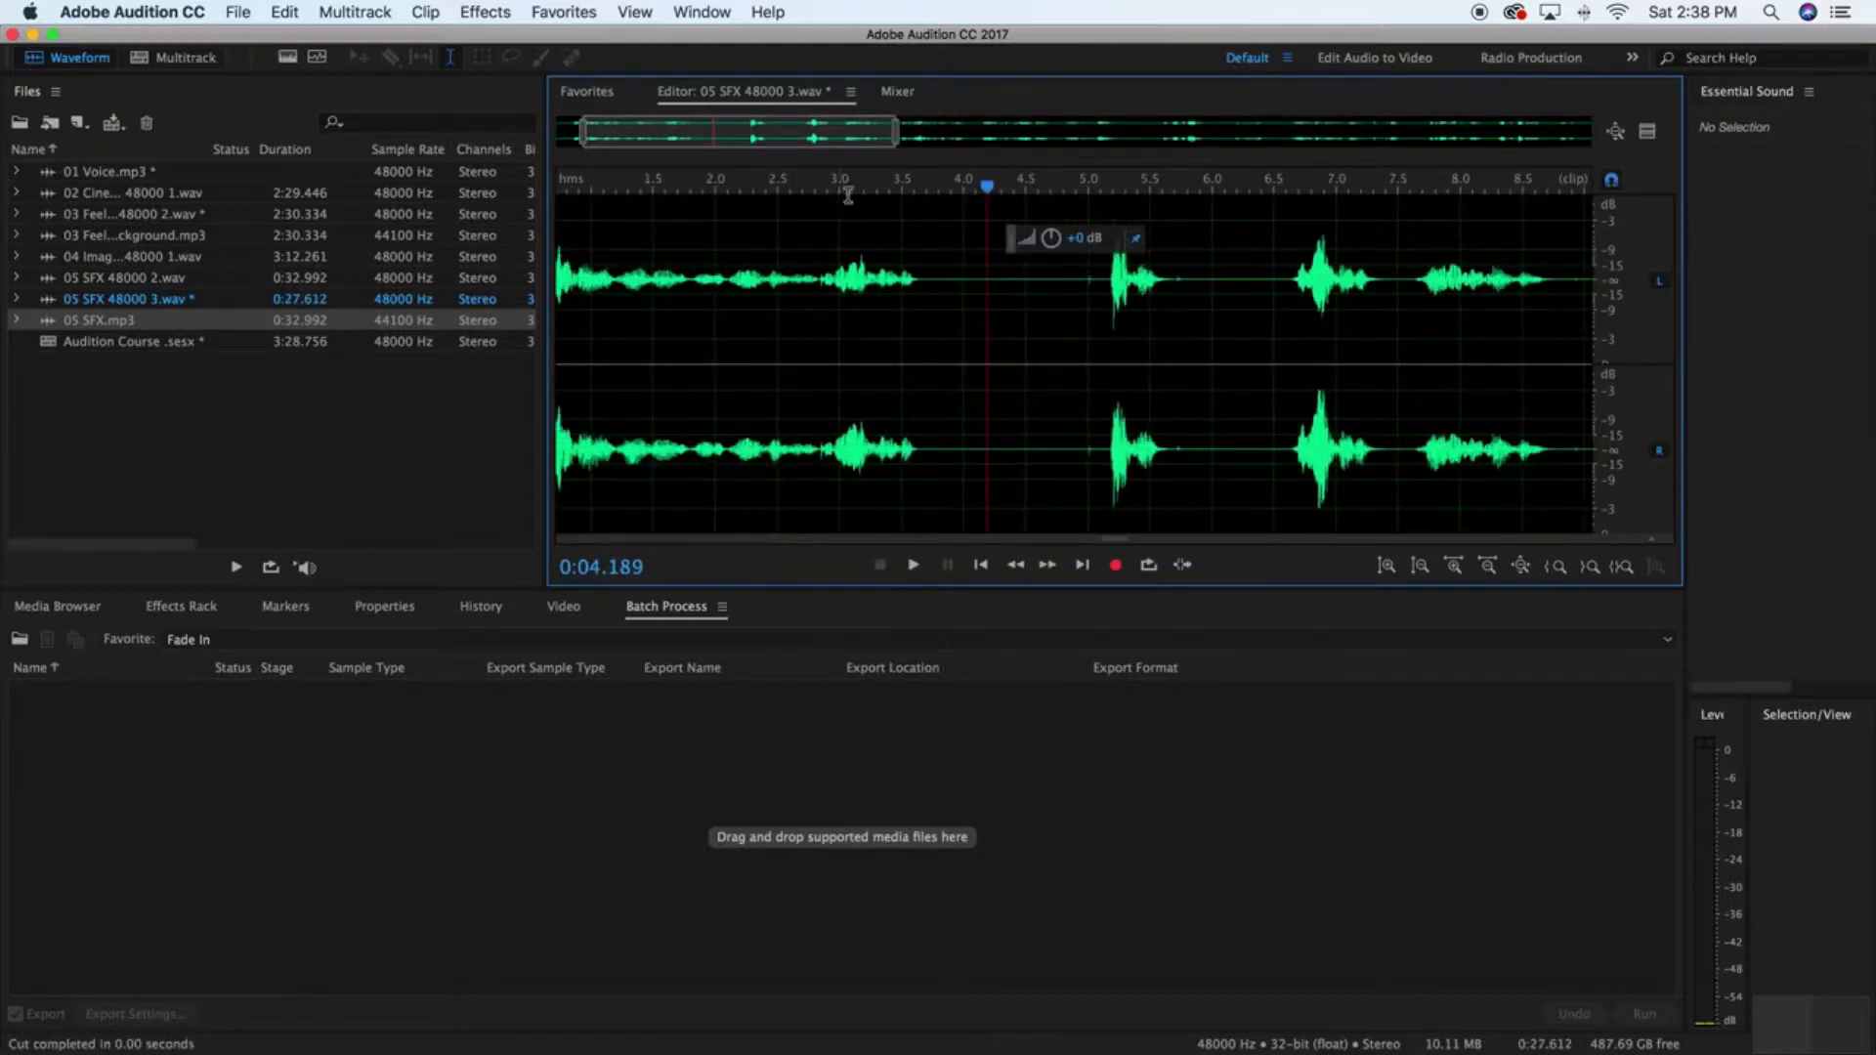
pyautogui.press('super+v')
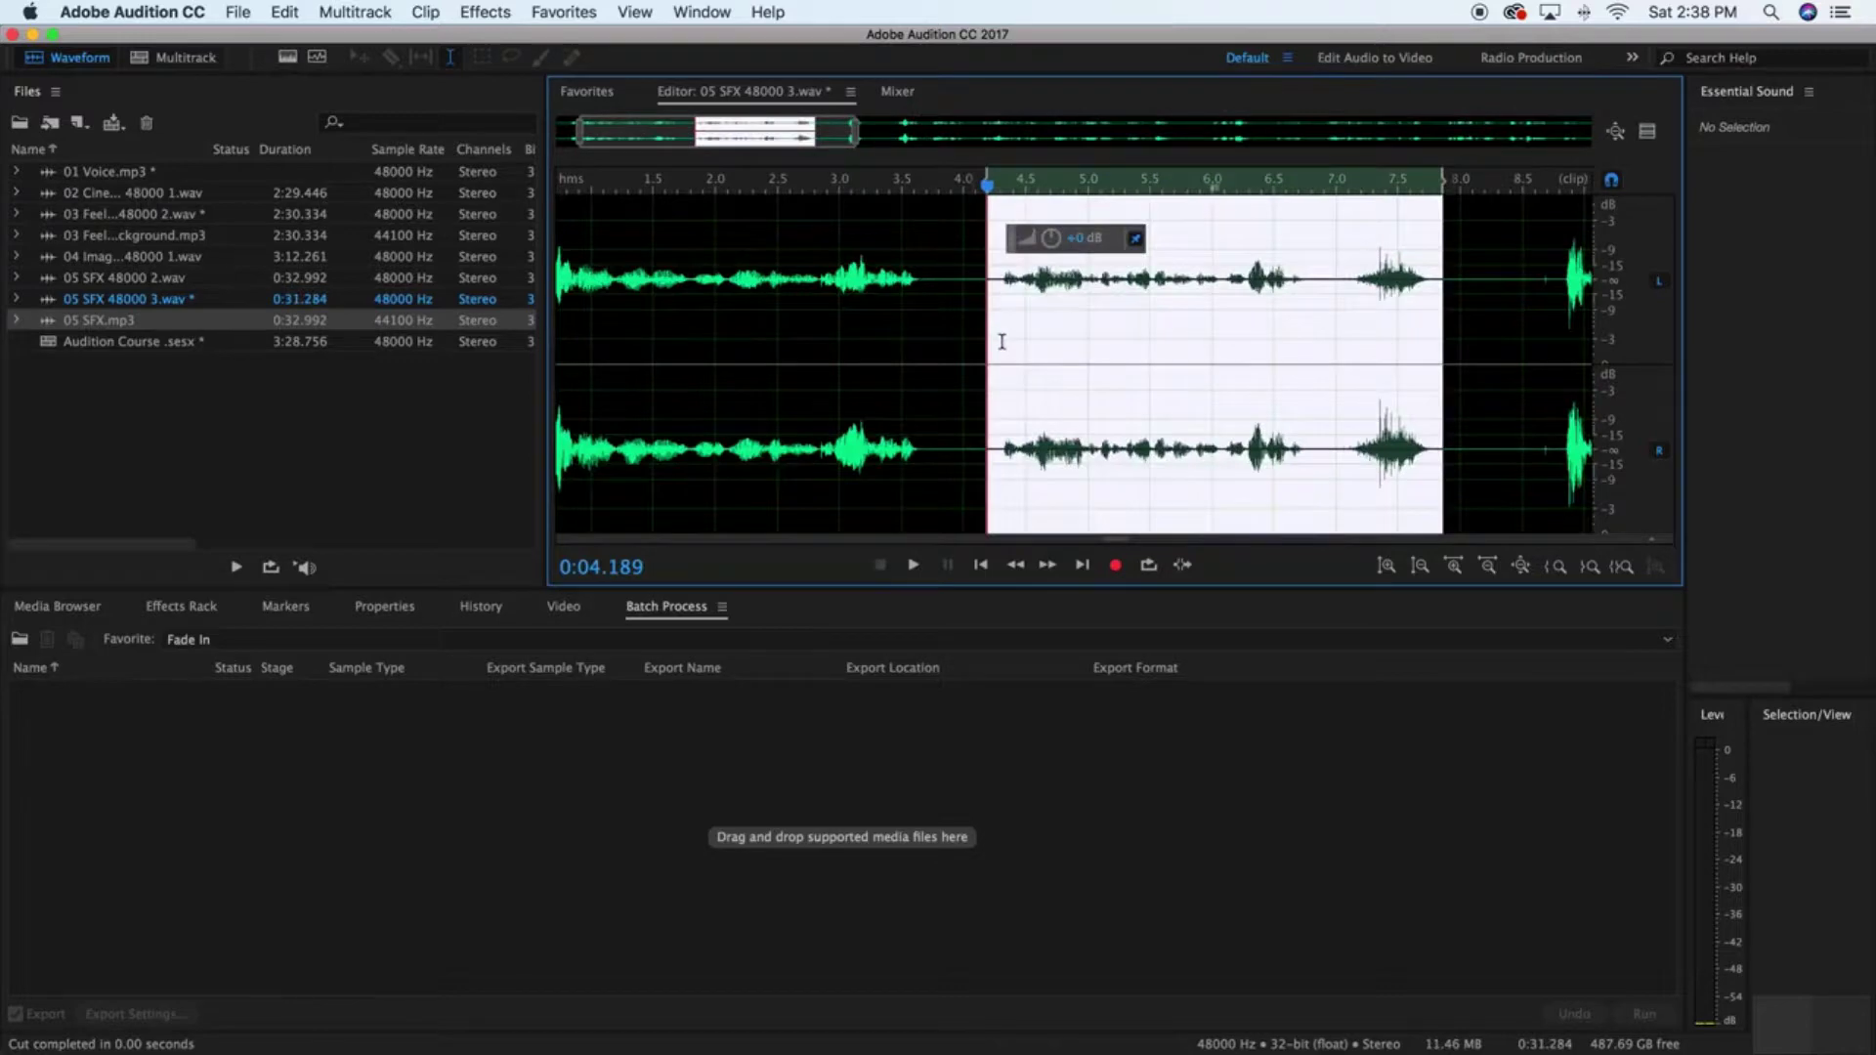
pyautogui.rightClick(1183, 405)
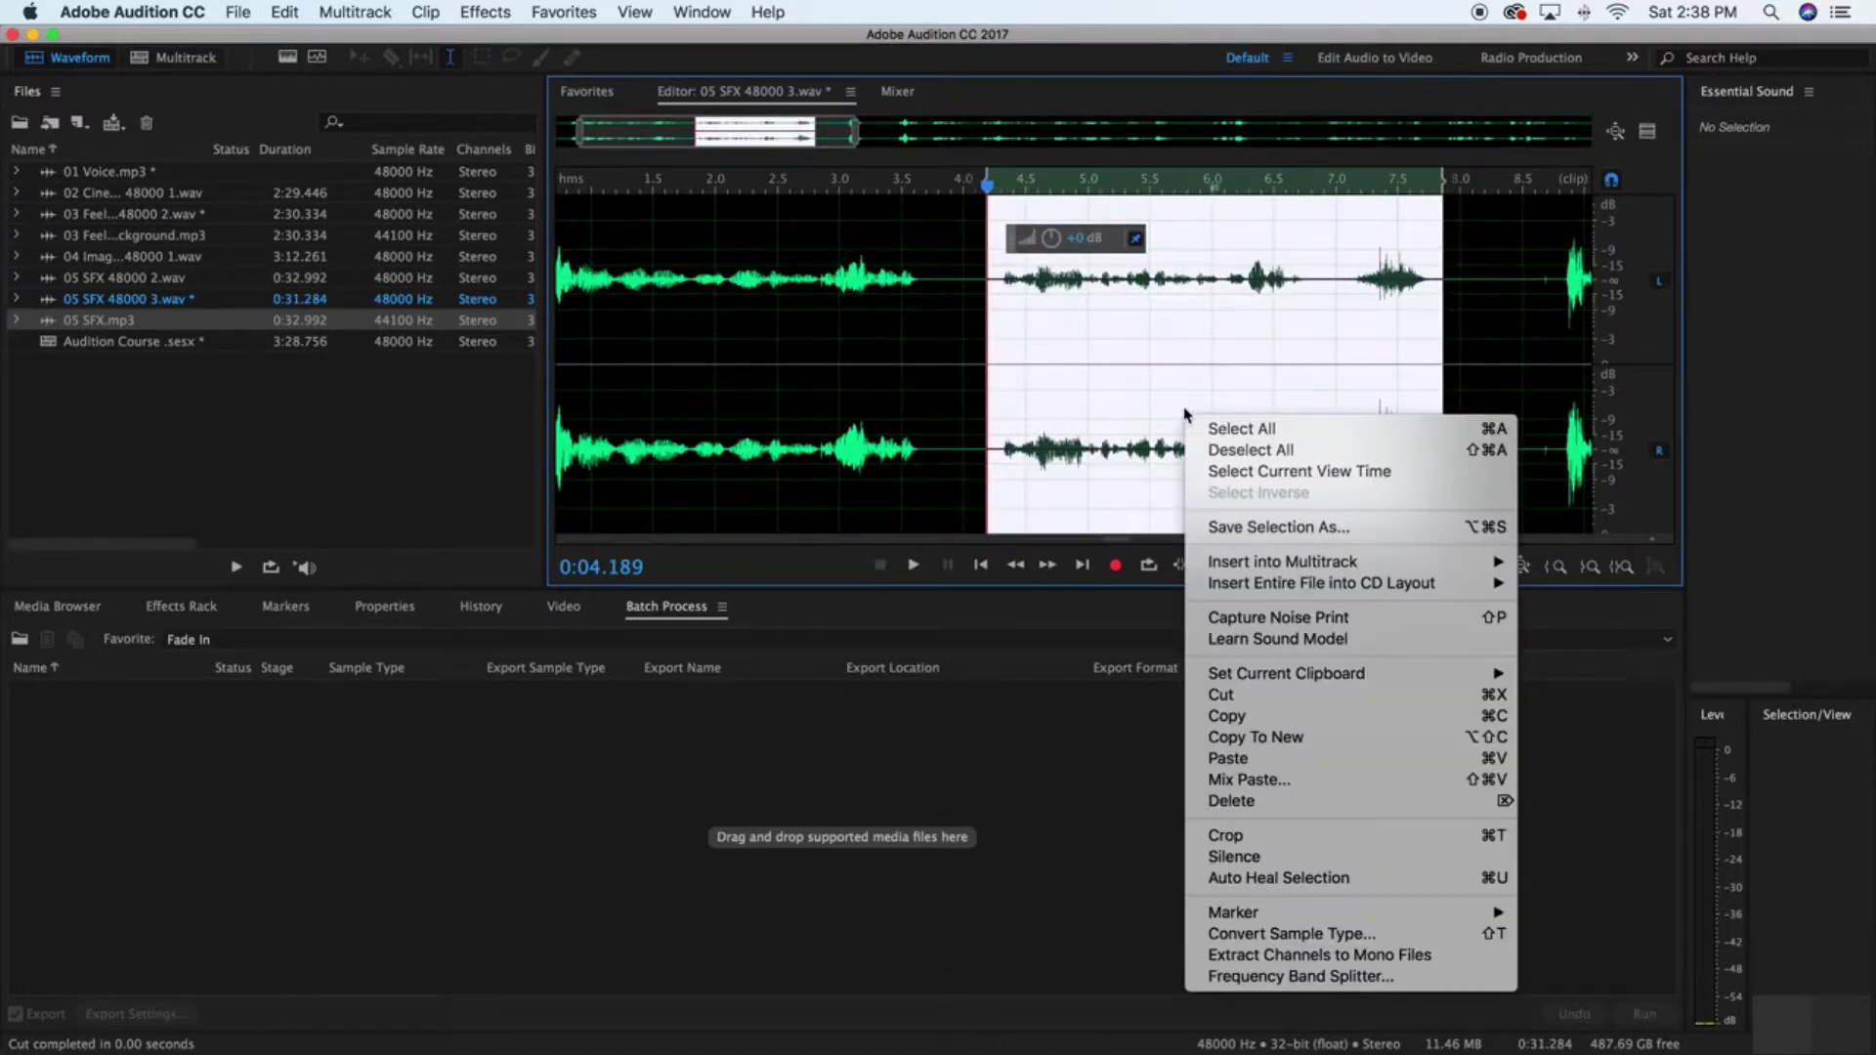
pyautogui.click(1287, 696)
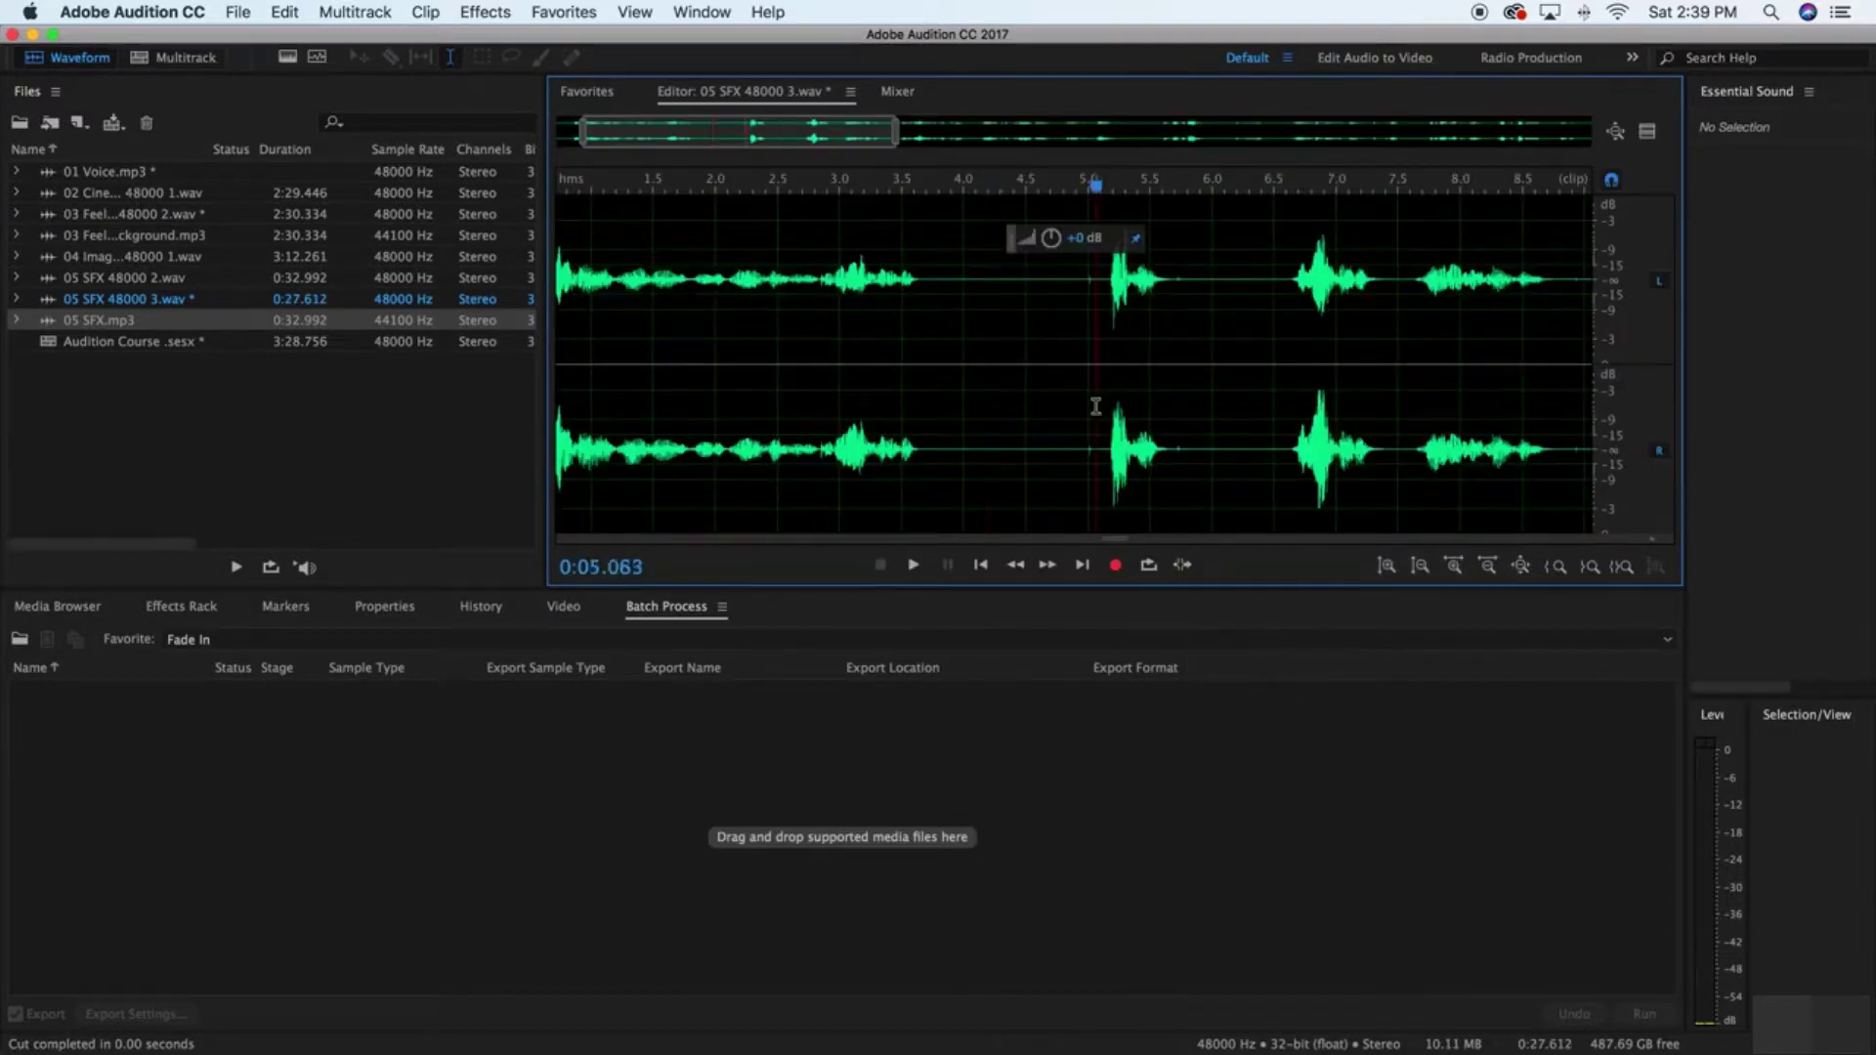
pyautogui.press('space')
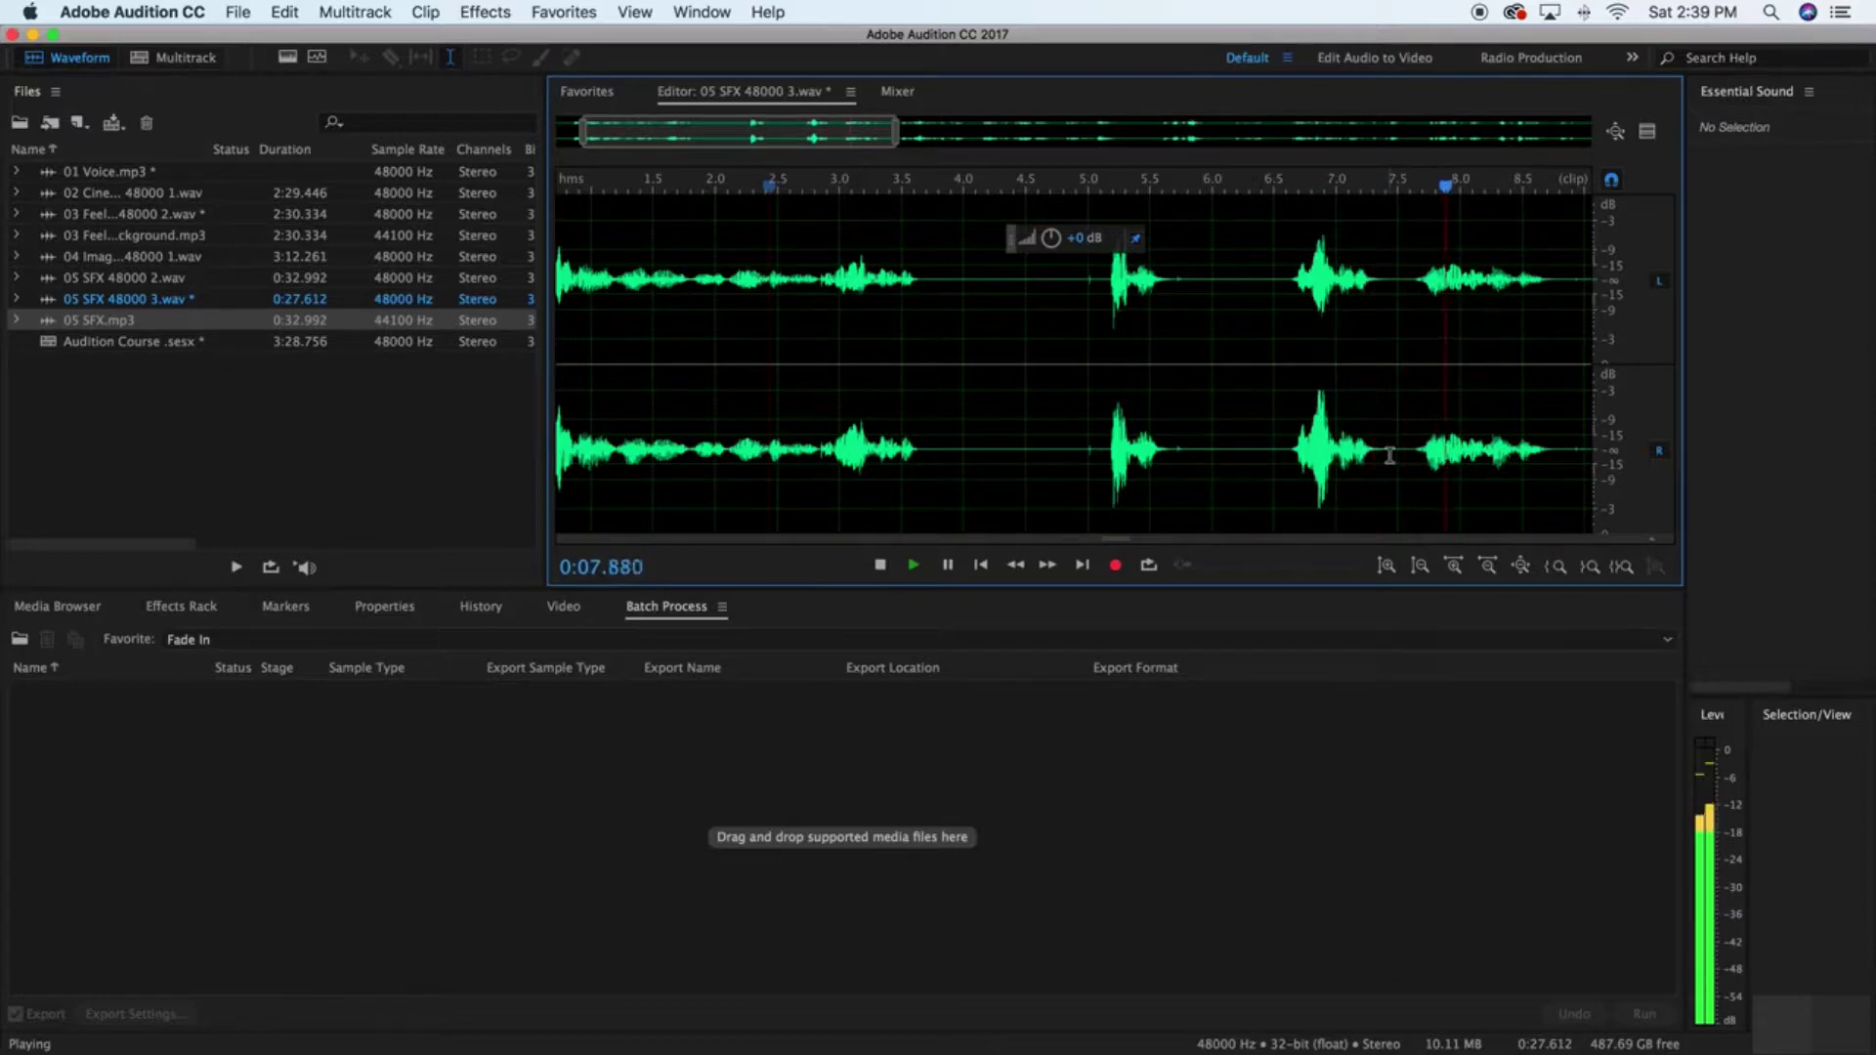
pyautogui.press('space')
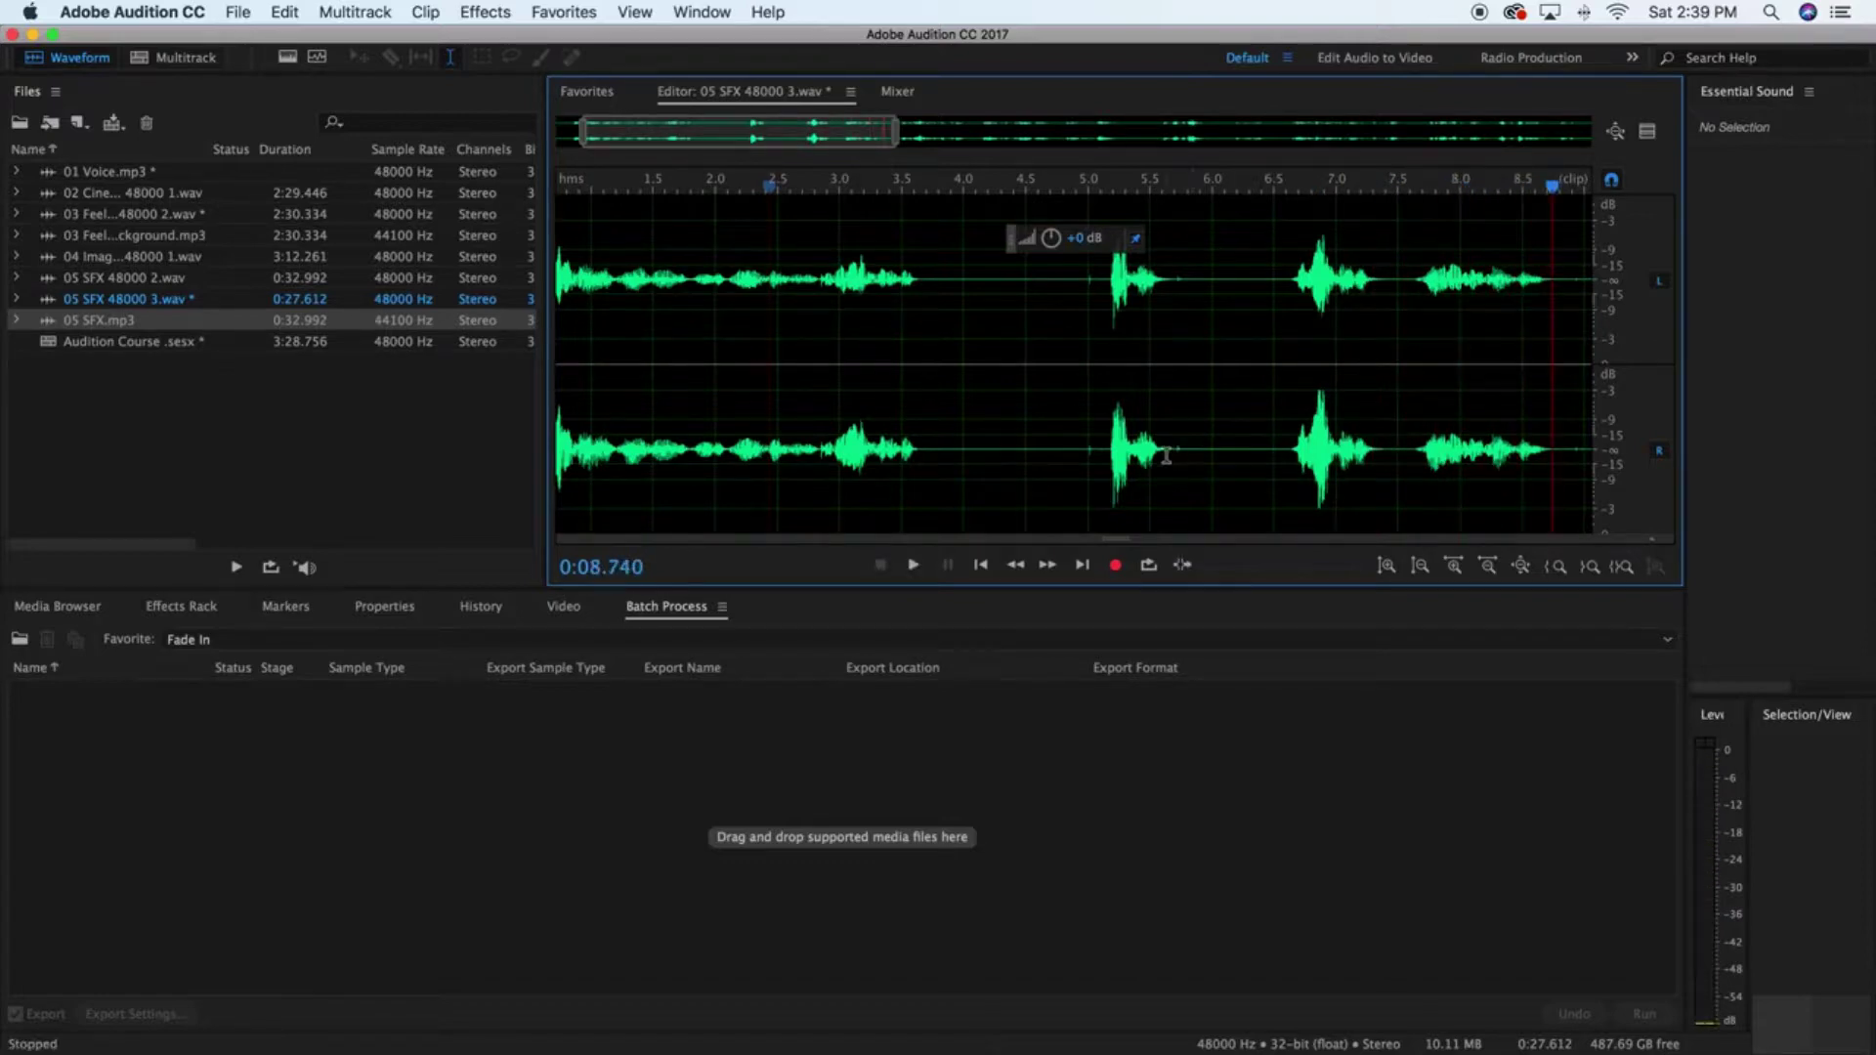
# Step: Widen the view to 2–16 seconds and play the clip from the beginning
pyautogui.moveTo(897, 132); pyautogui.dragTo(1204, 132)
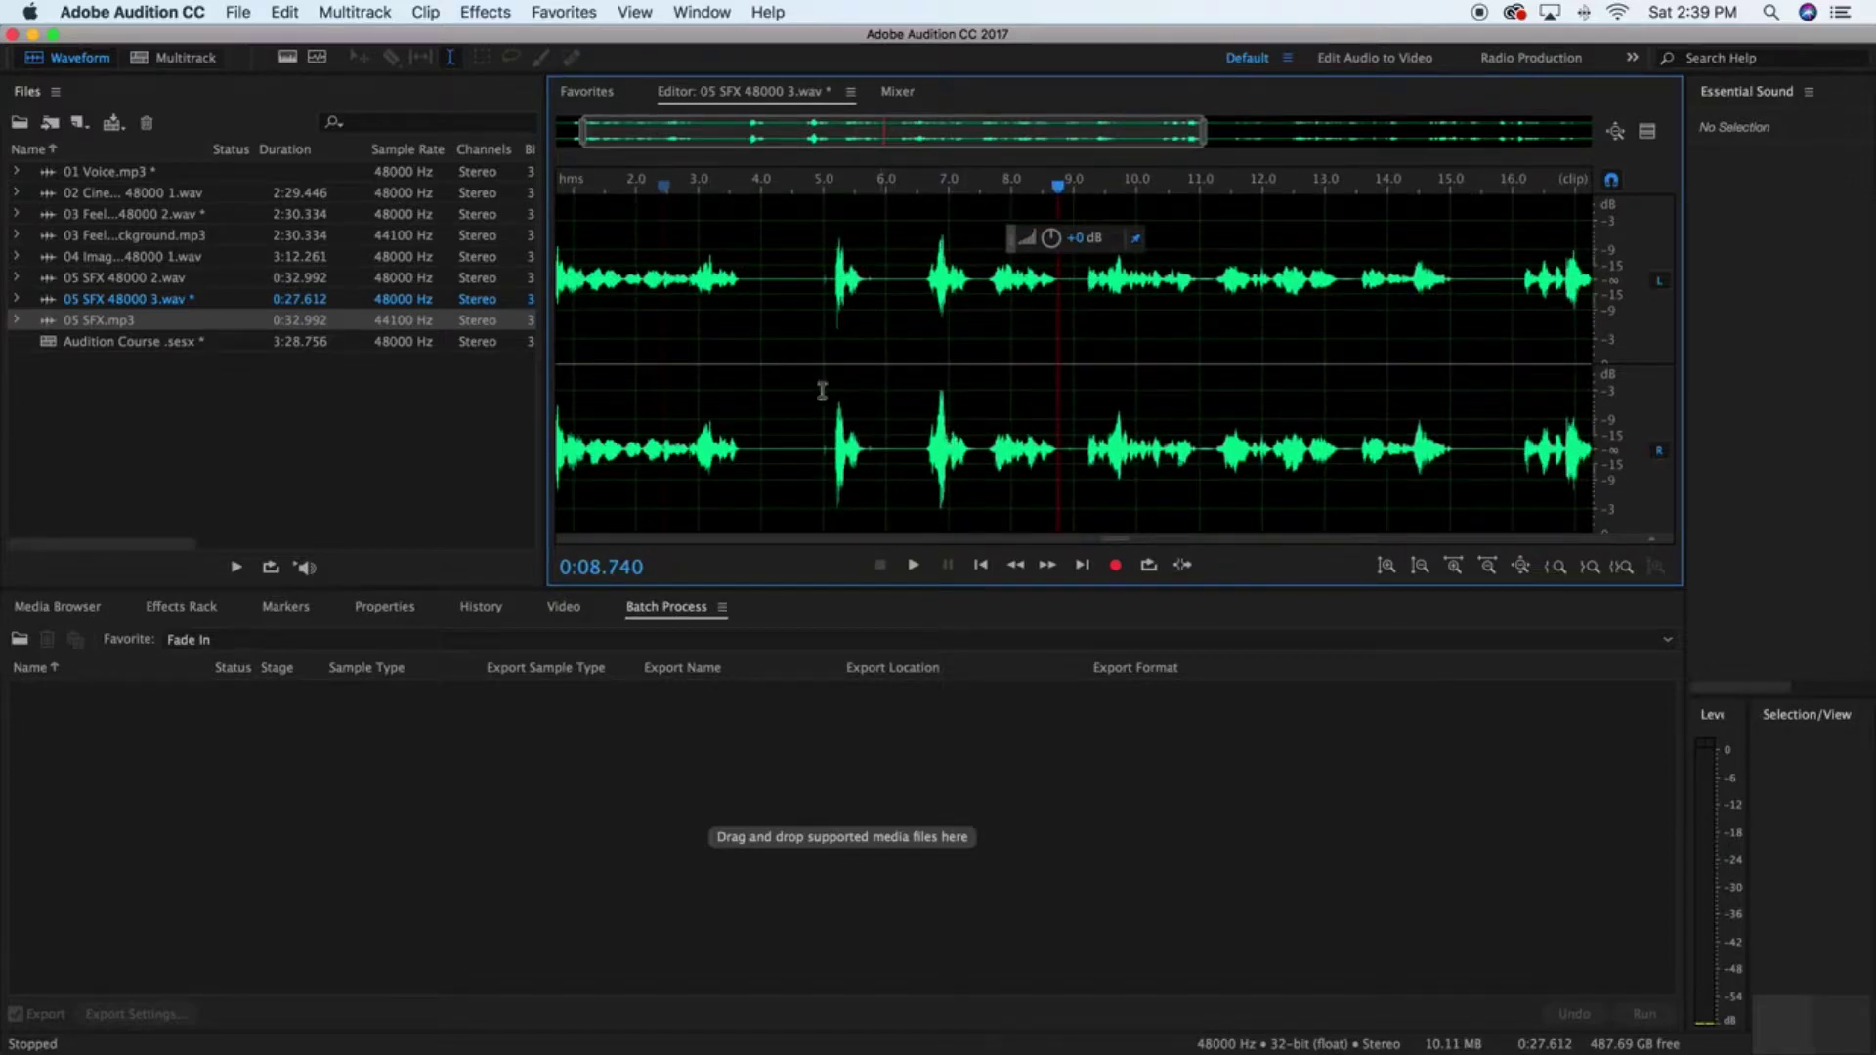
pyautogui.moveTo(816, 138); pyautogui.dragTo(792, 138)
pyautogui.click(580, 463)
pyautogui.press('space')
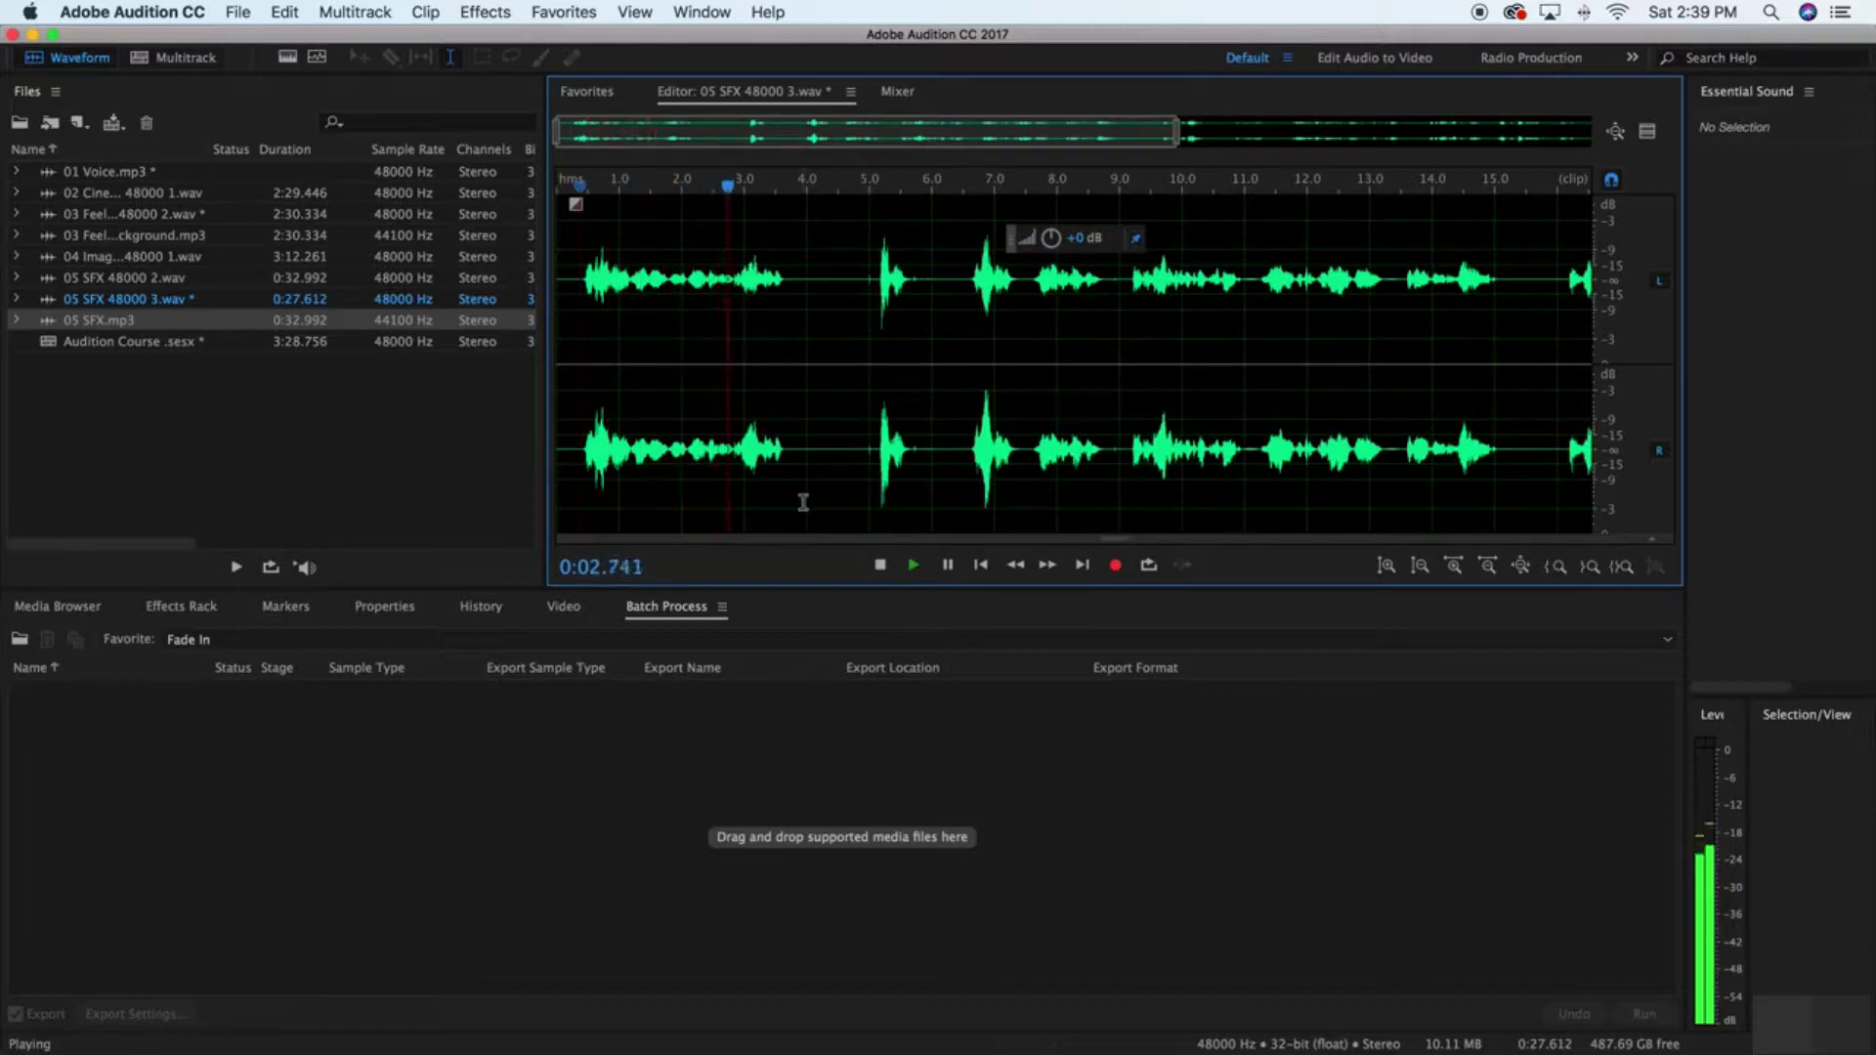
pyautogui.press('space')
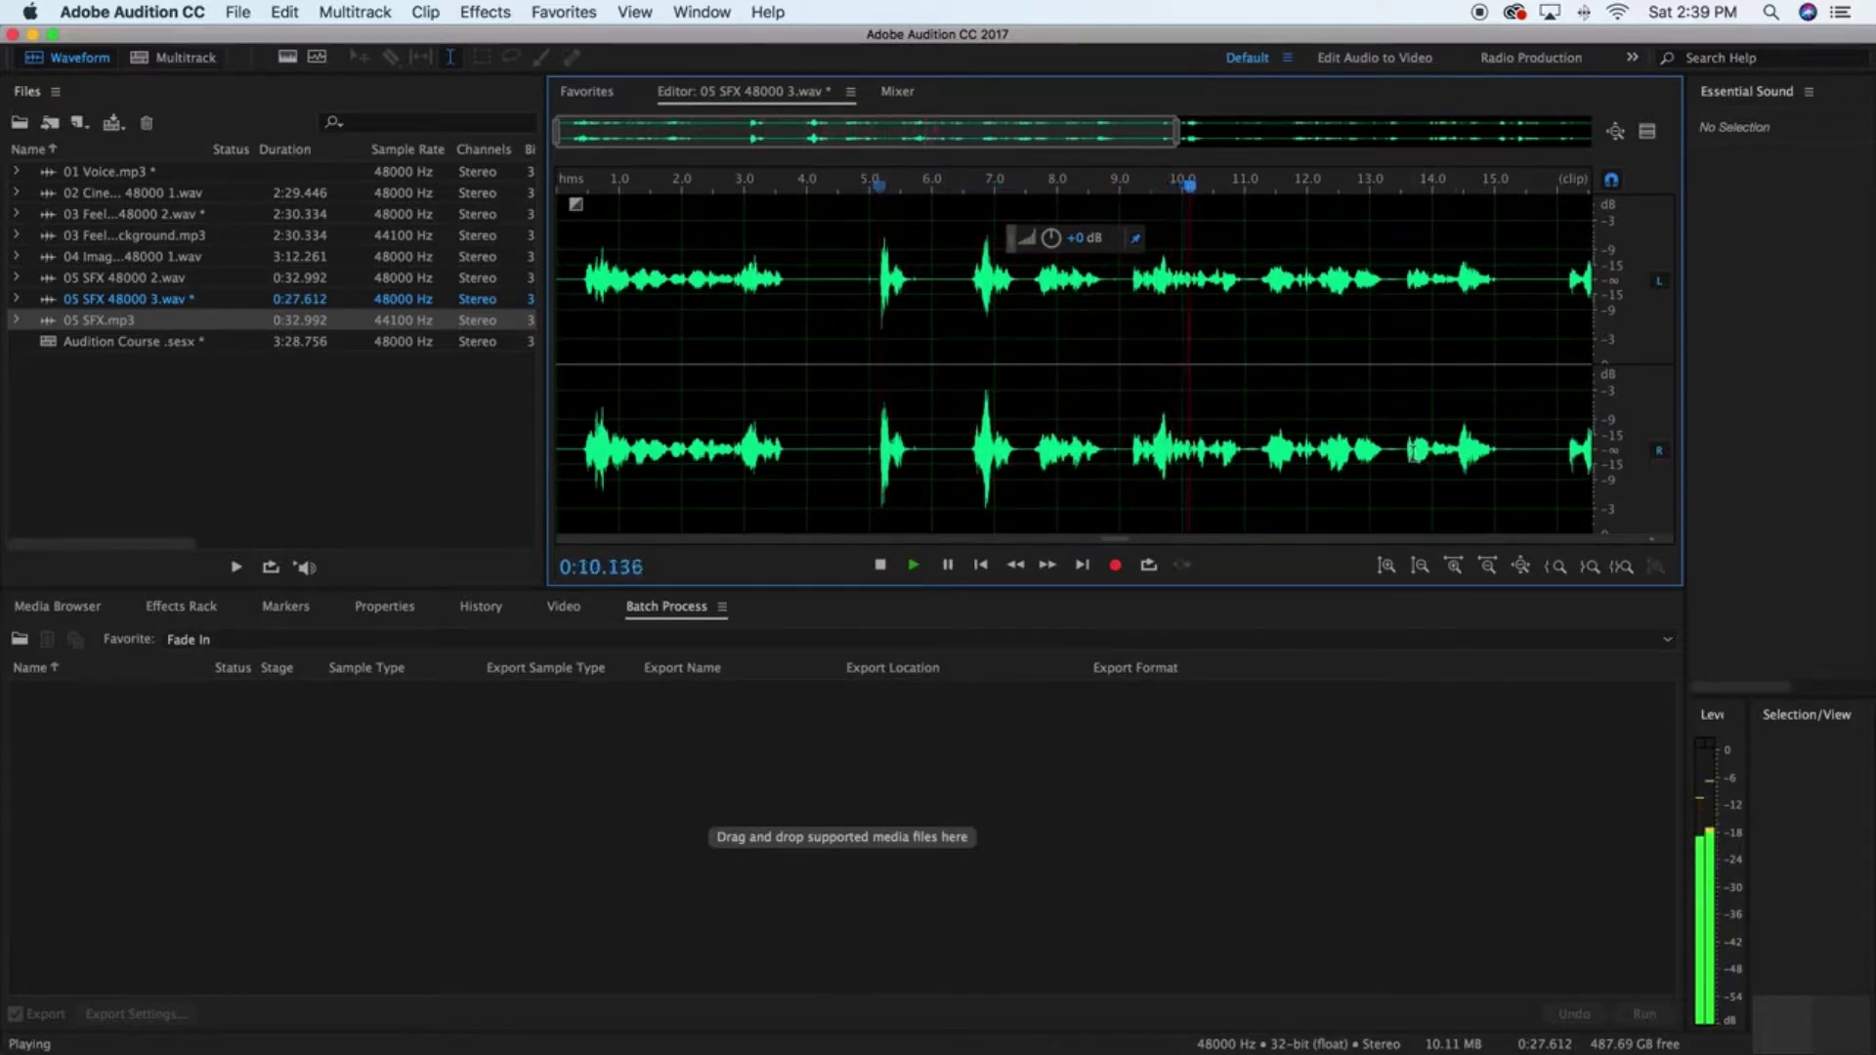
pyautogui.press('space')
# Step: Delete the opening 6.1 seconds, leaving a 21.485-second clip
pyautogui.click(825, 445)
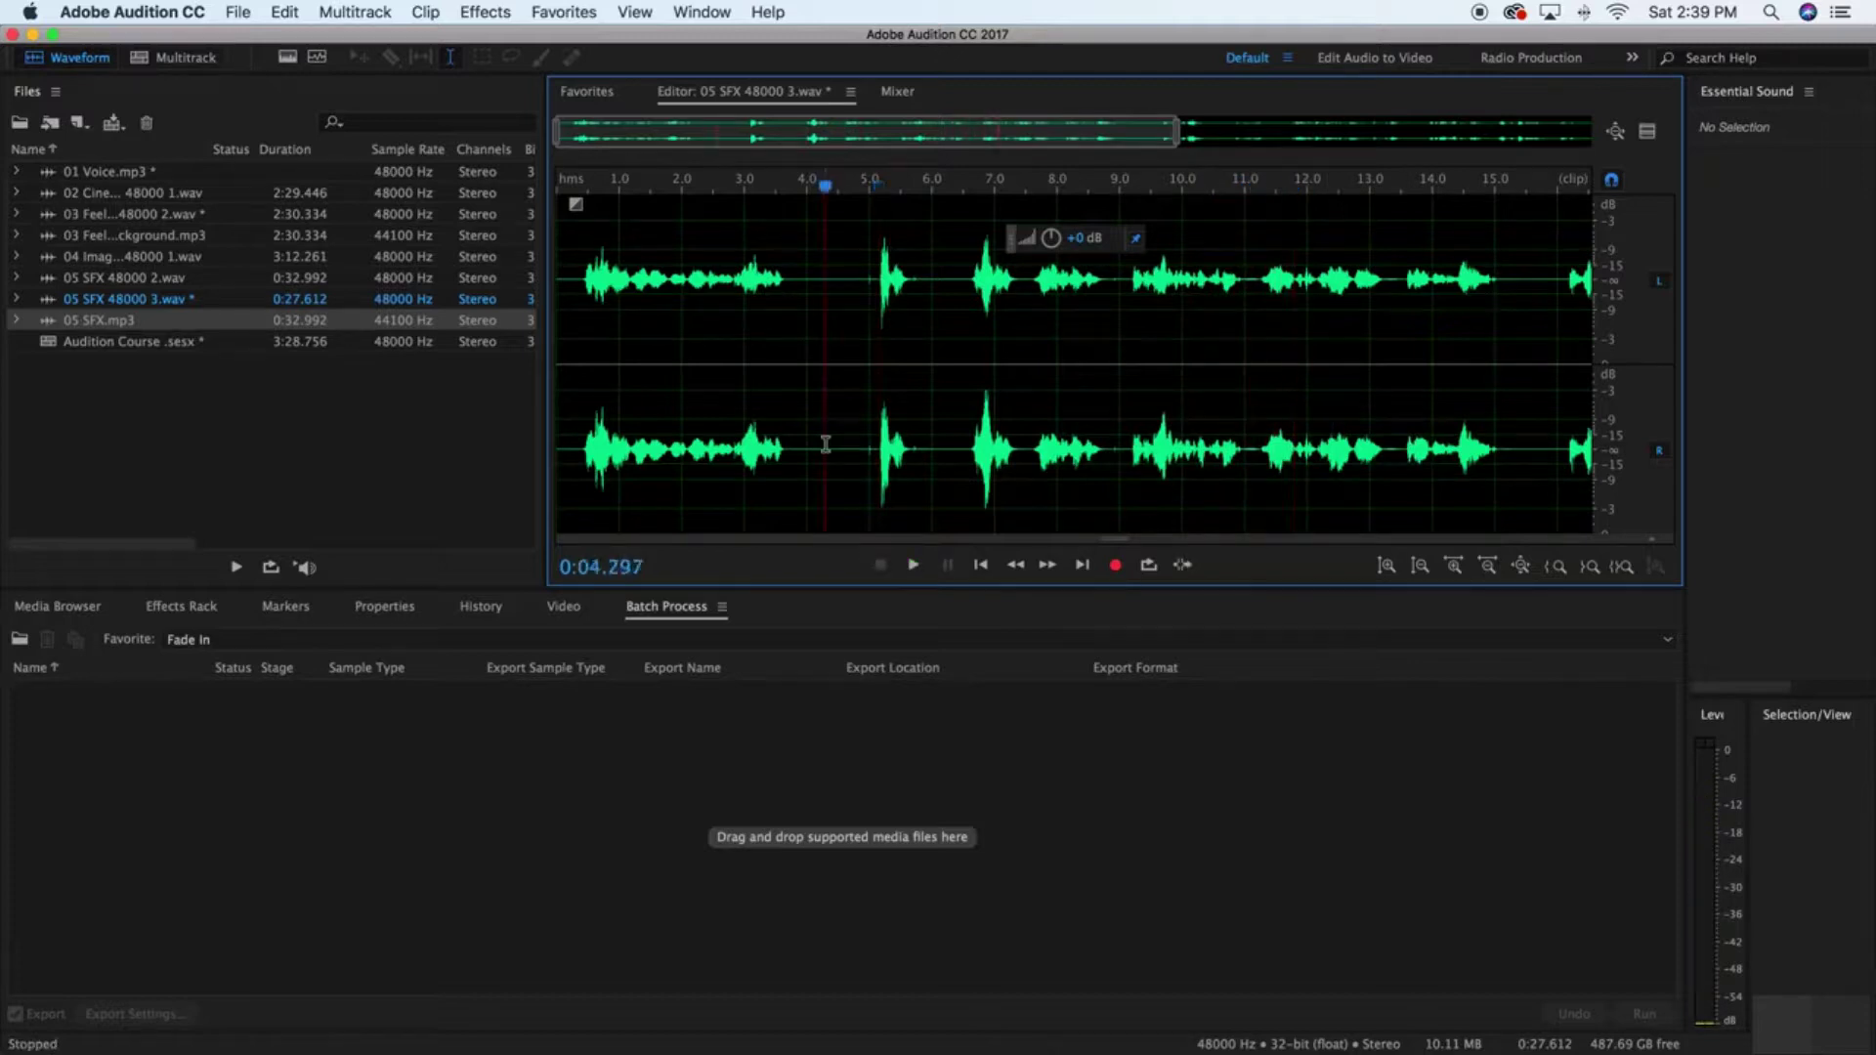
pyautogui.moveTo(936, 449); pyautogui.dragTo(479, 420)
pyautogui.press('Delete')
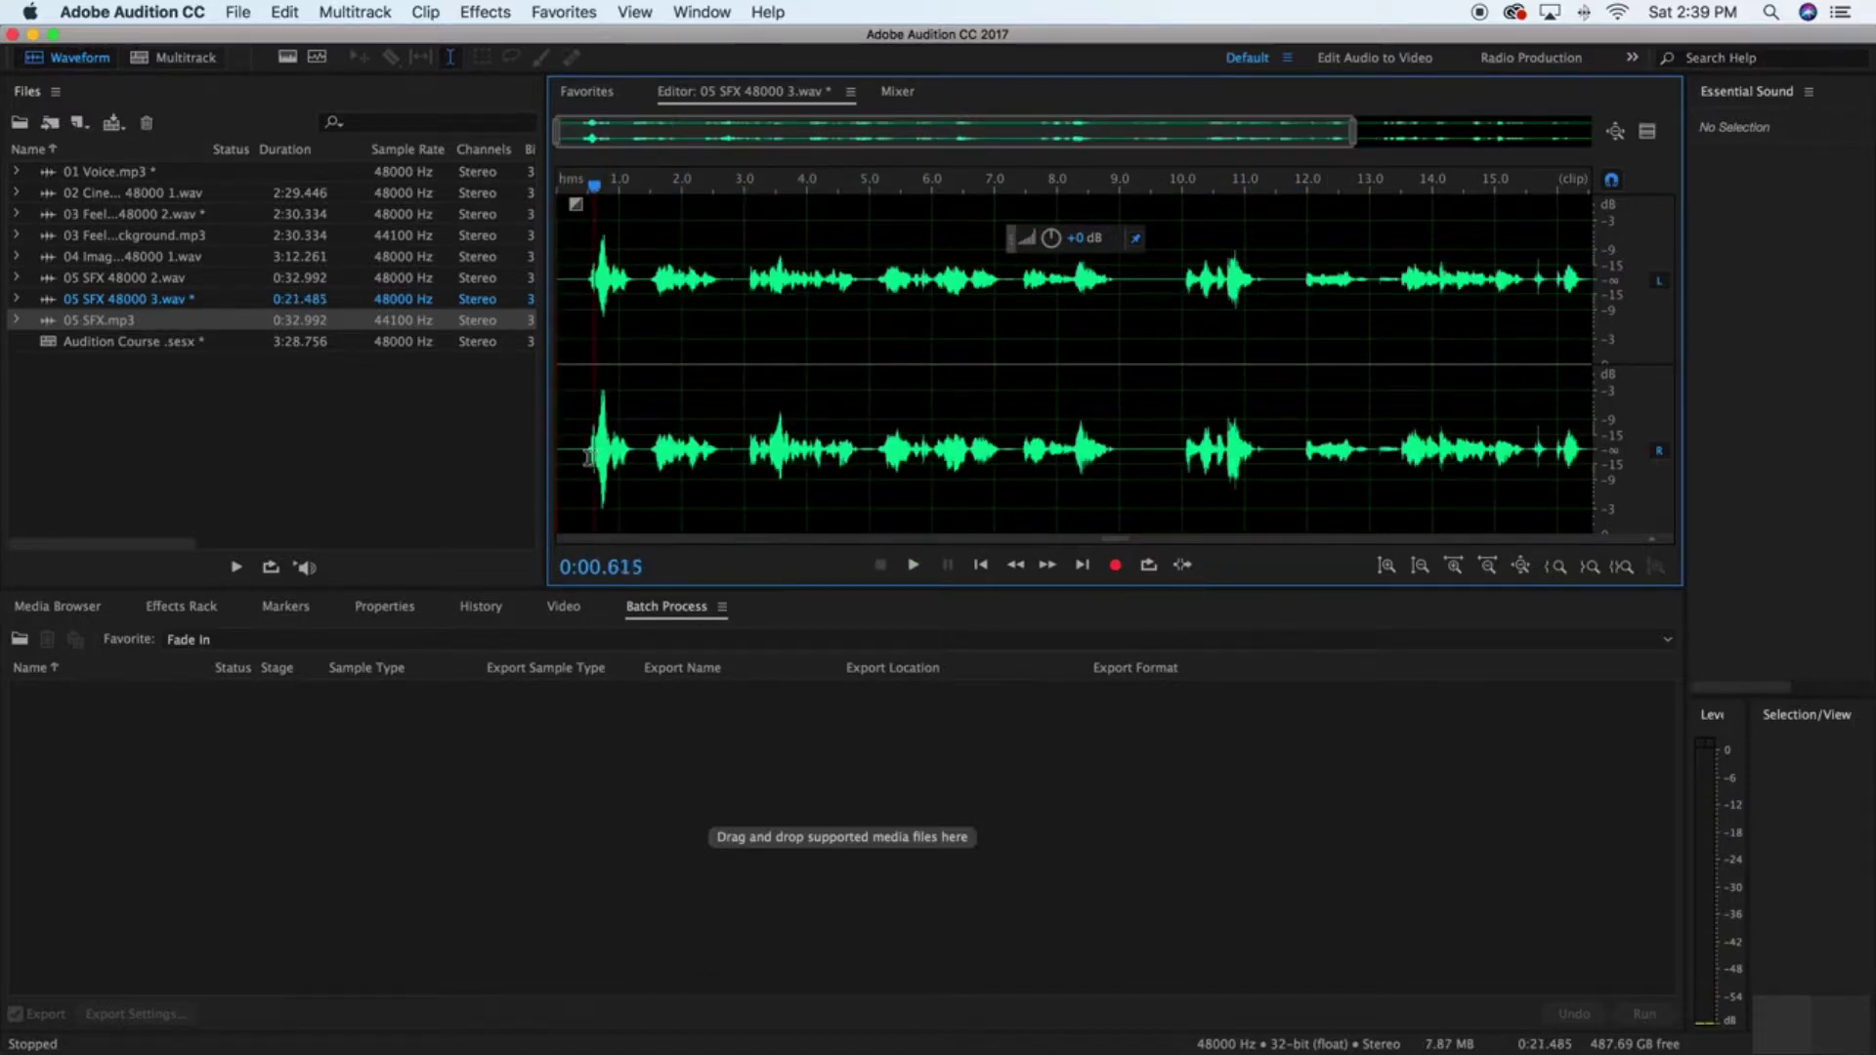
pyautogui.press('space')
pyautogui.press('space')
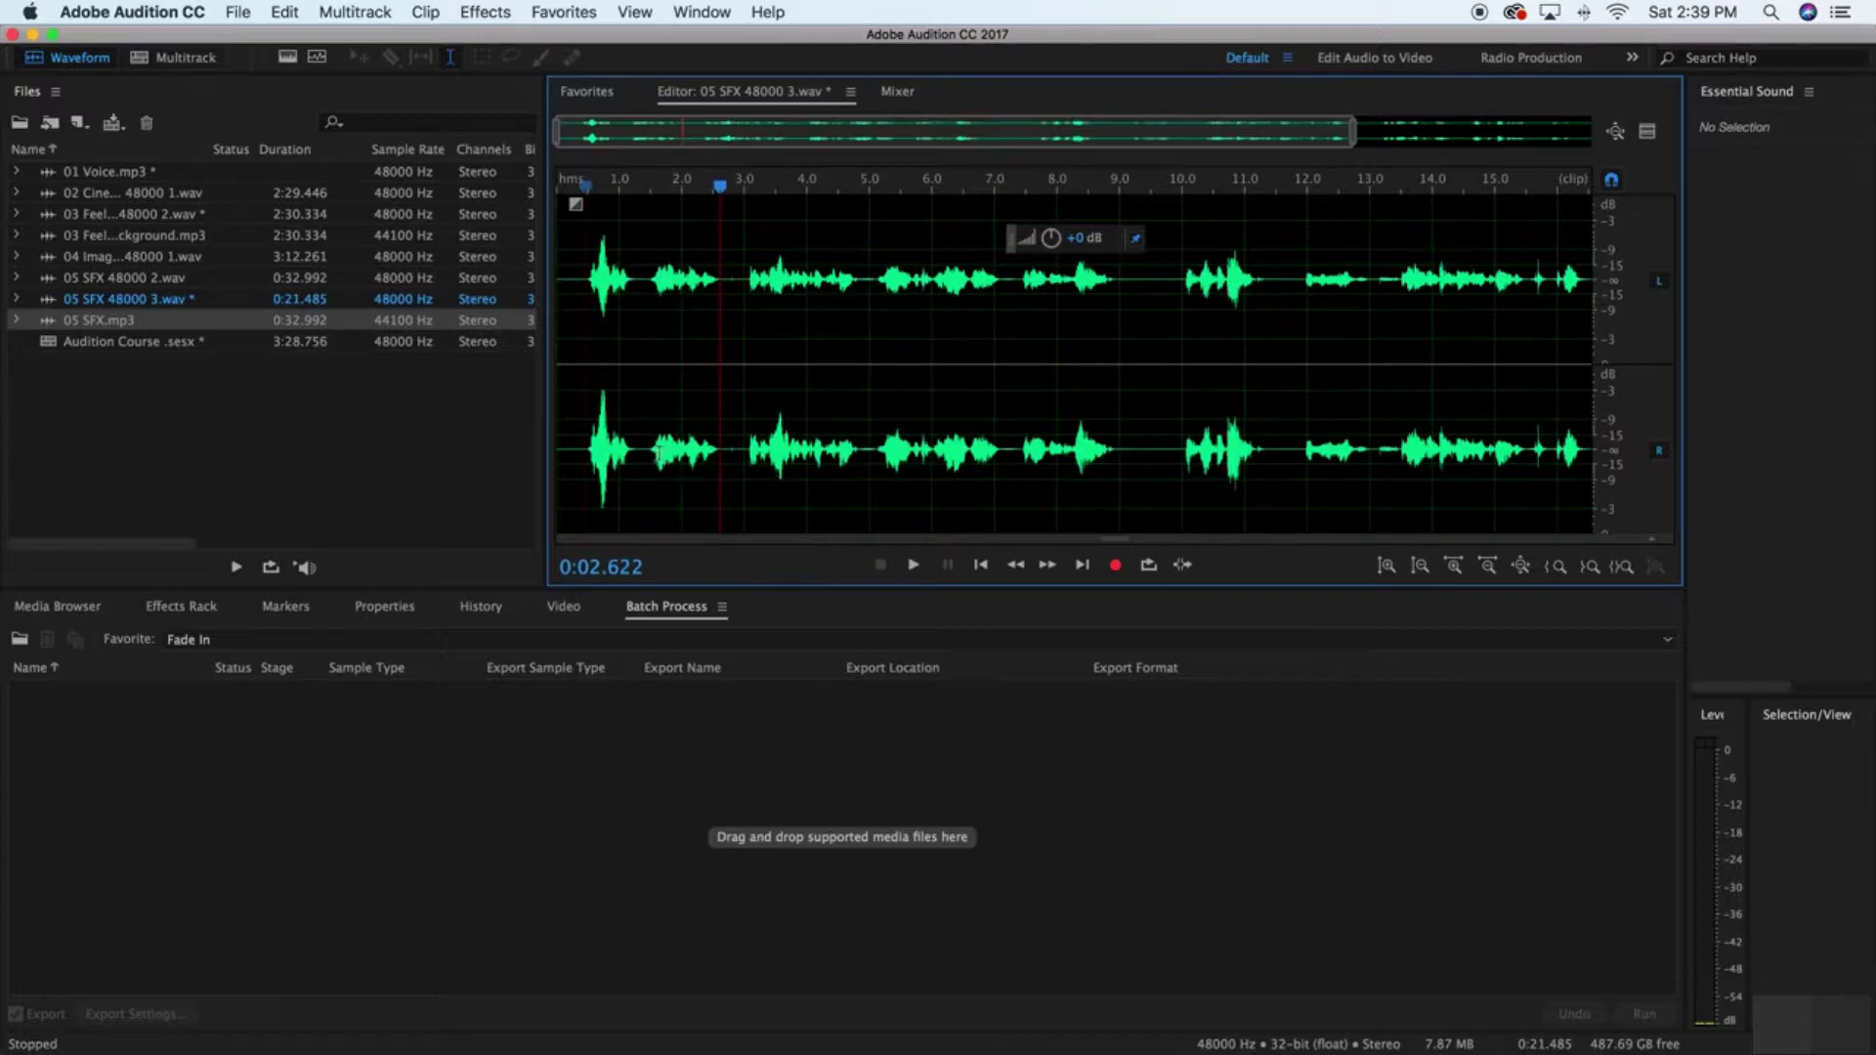
pyautogui.press('space')
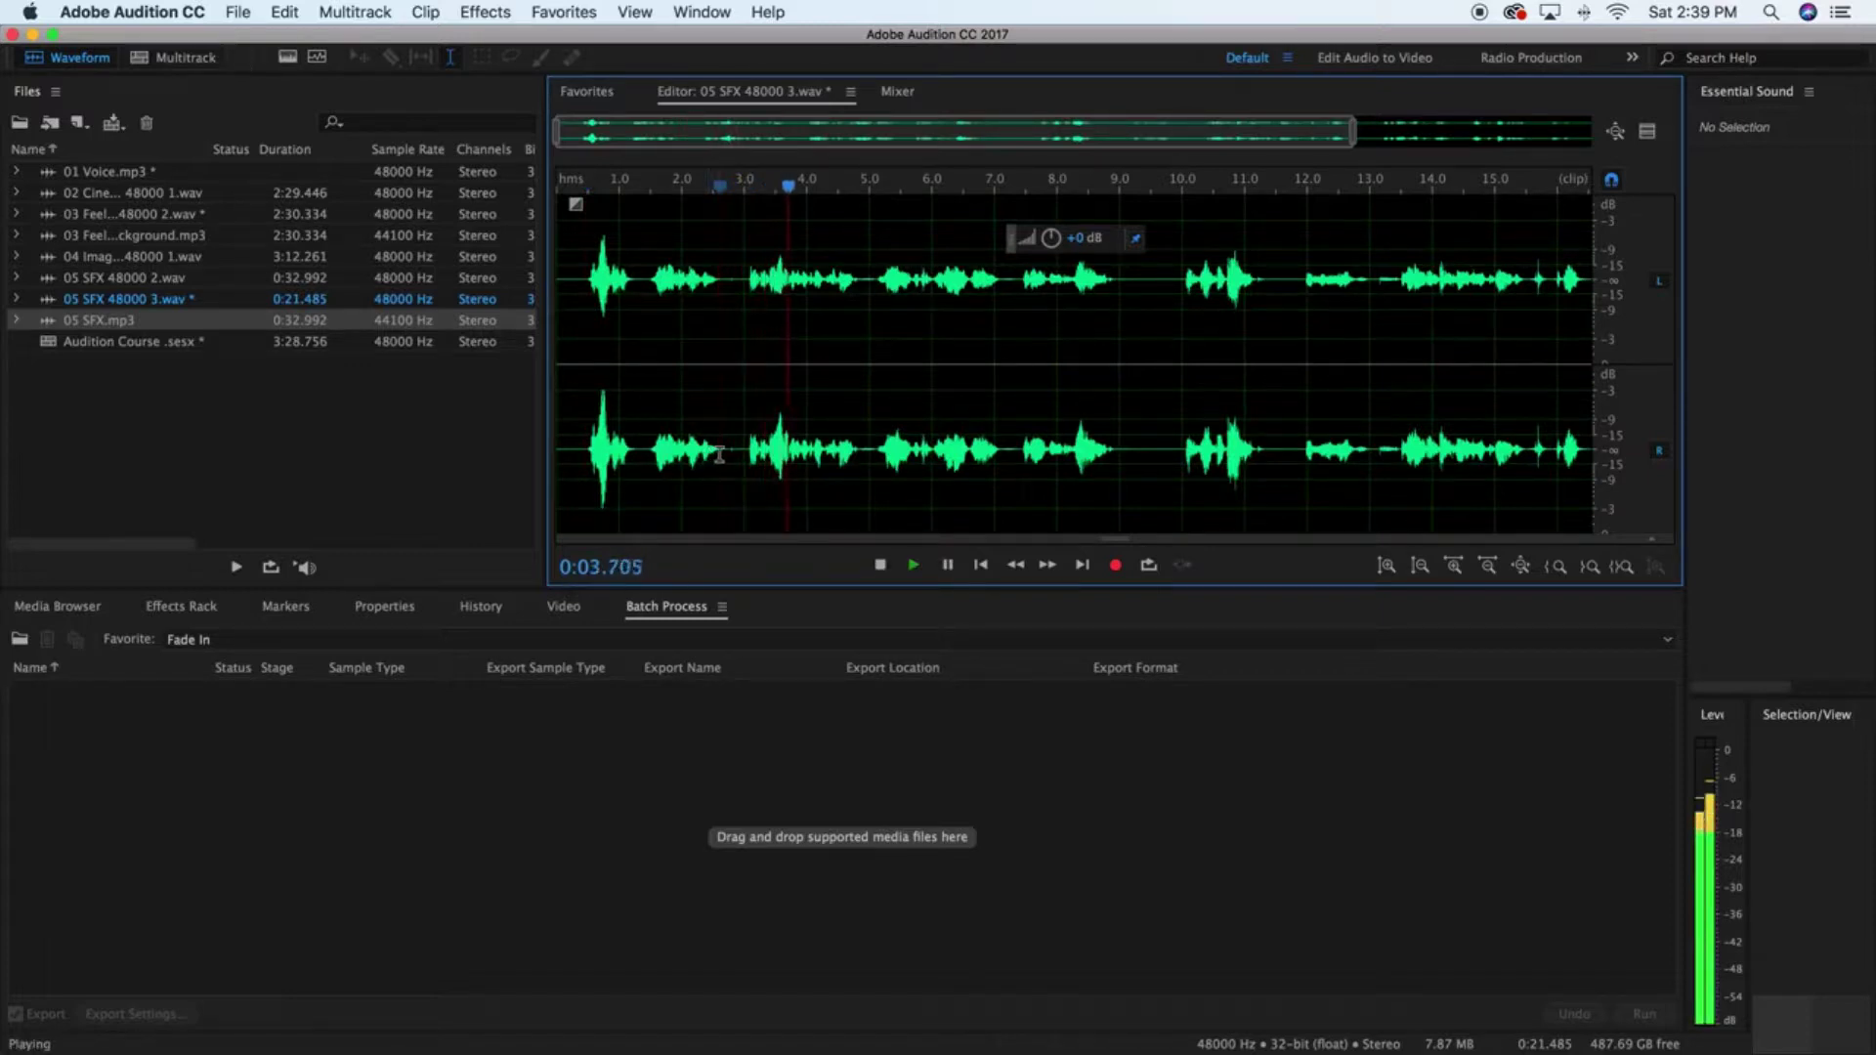
# Step: Delete the tiny click at 2.75–2.85 seconds, shortening the clip to 0:21.355
pyautogui.press('space')
pyautogui.scroll(5, 819, 206)
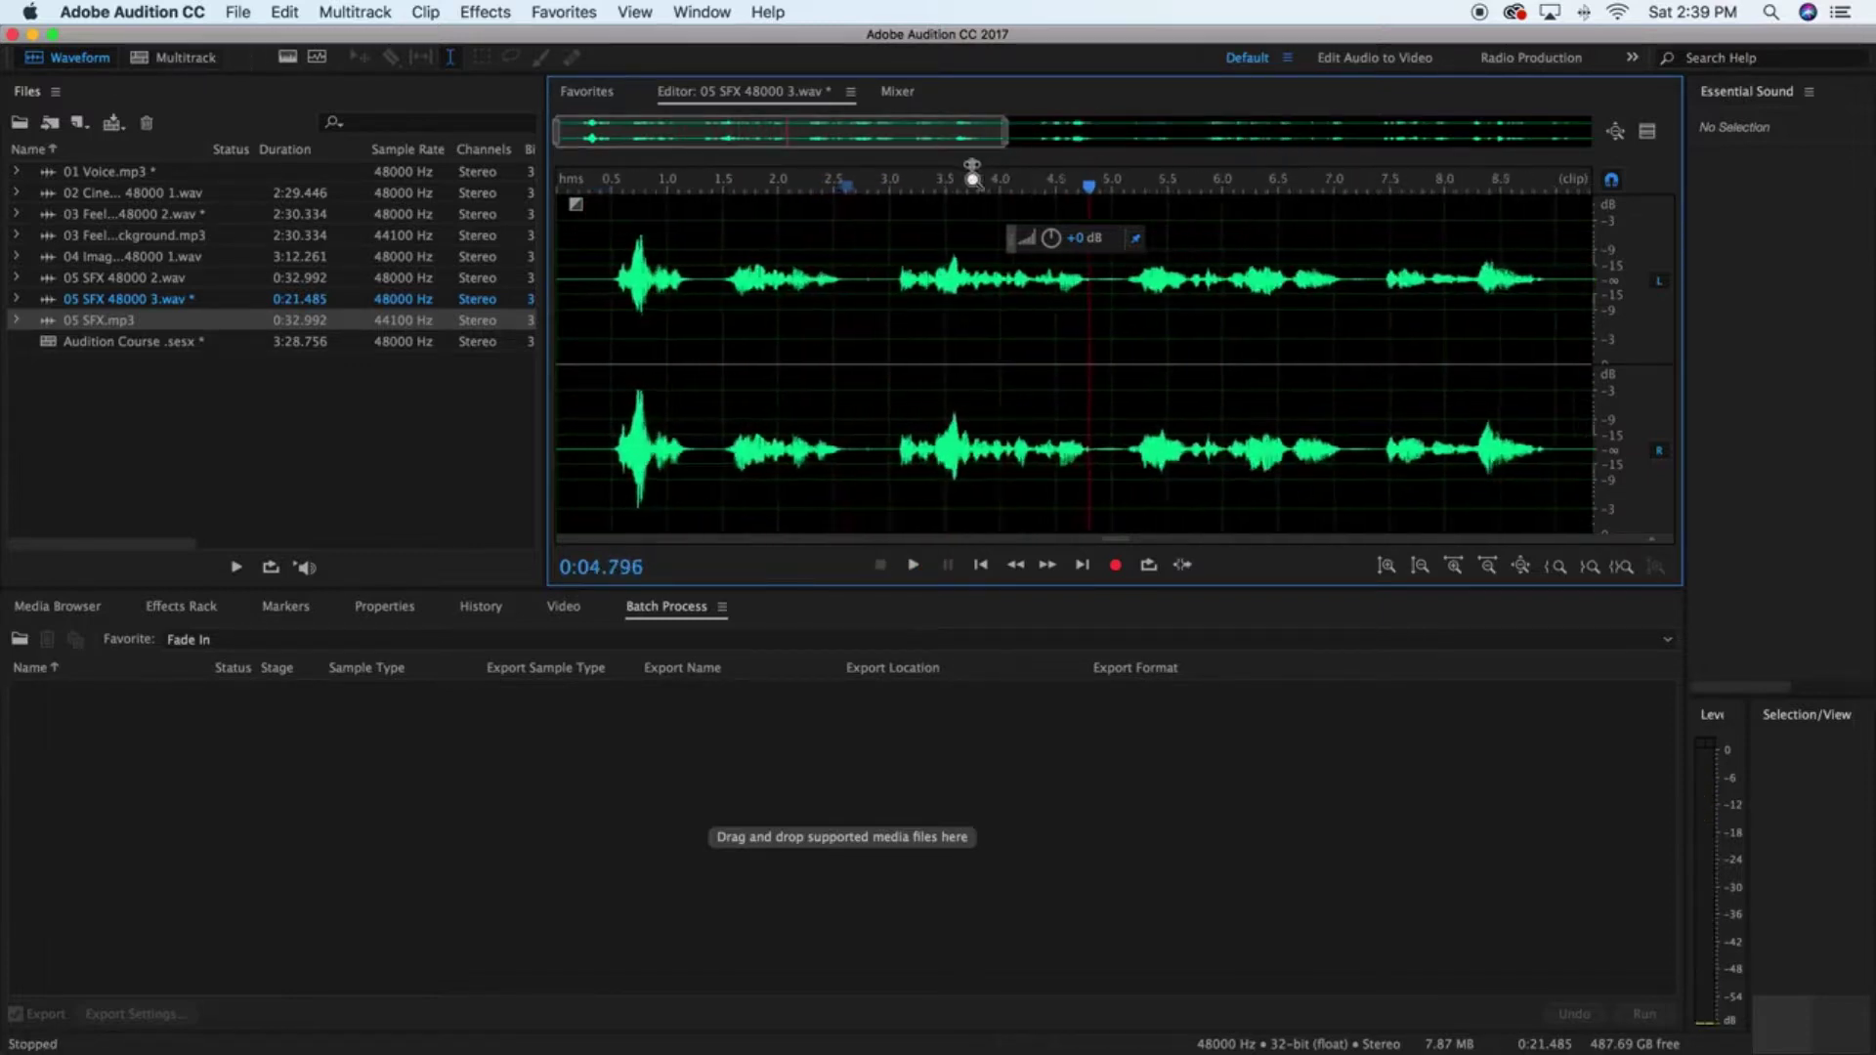
pyautogui.scroll(1, 819, 206)
pyautogui.click(1058, 447)
pyautogui.moveTo(1103, 452); pyautogui.dragTo(1112, 452)
pyautogui.click(1073, 452)
pyautogui.press('Delete')
pyautogui.click(997, 424)
pyautogui.press('space')
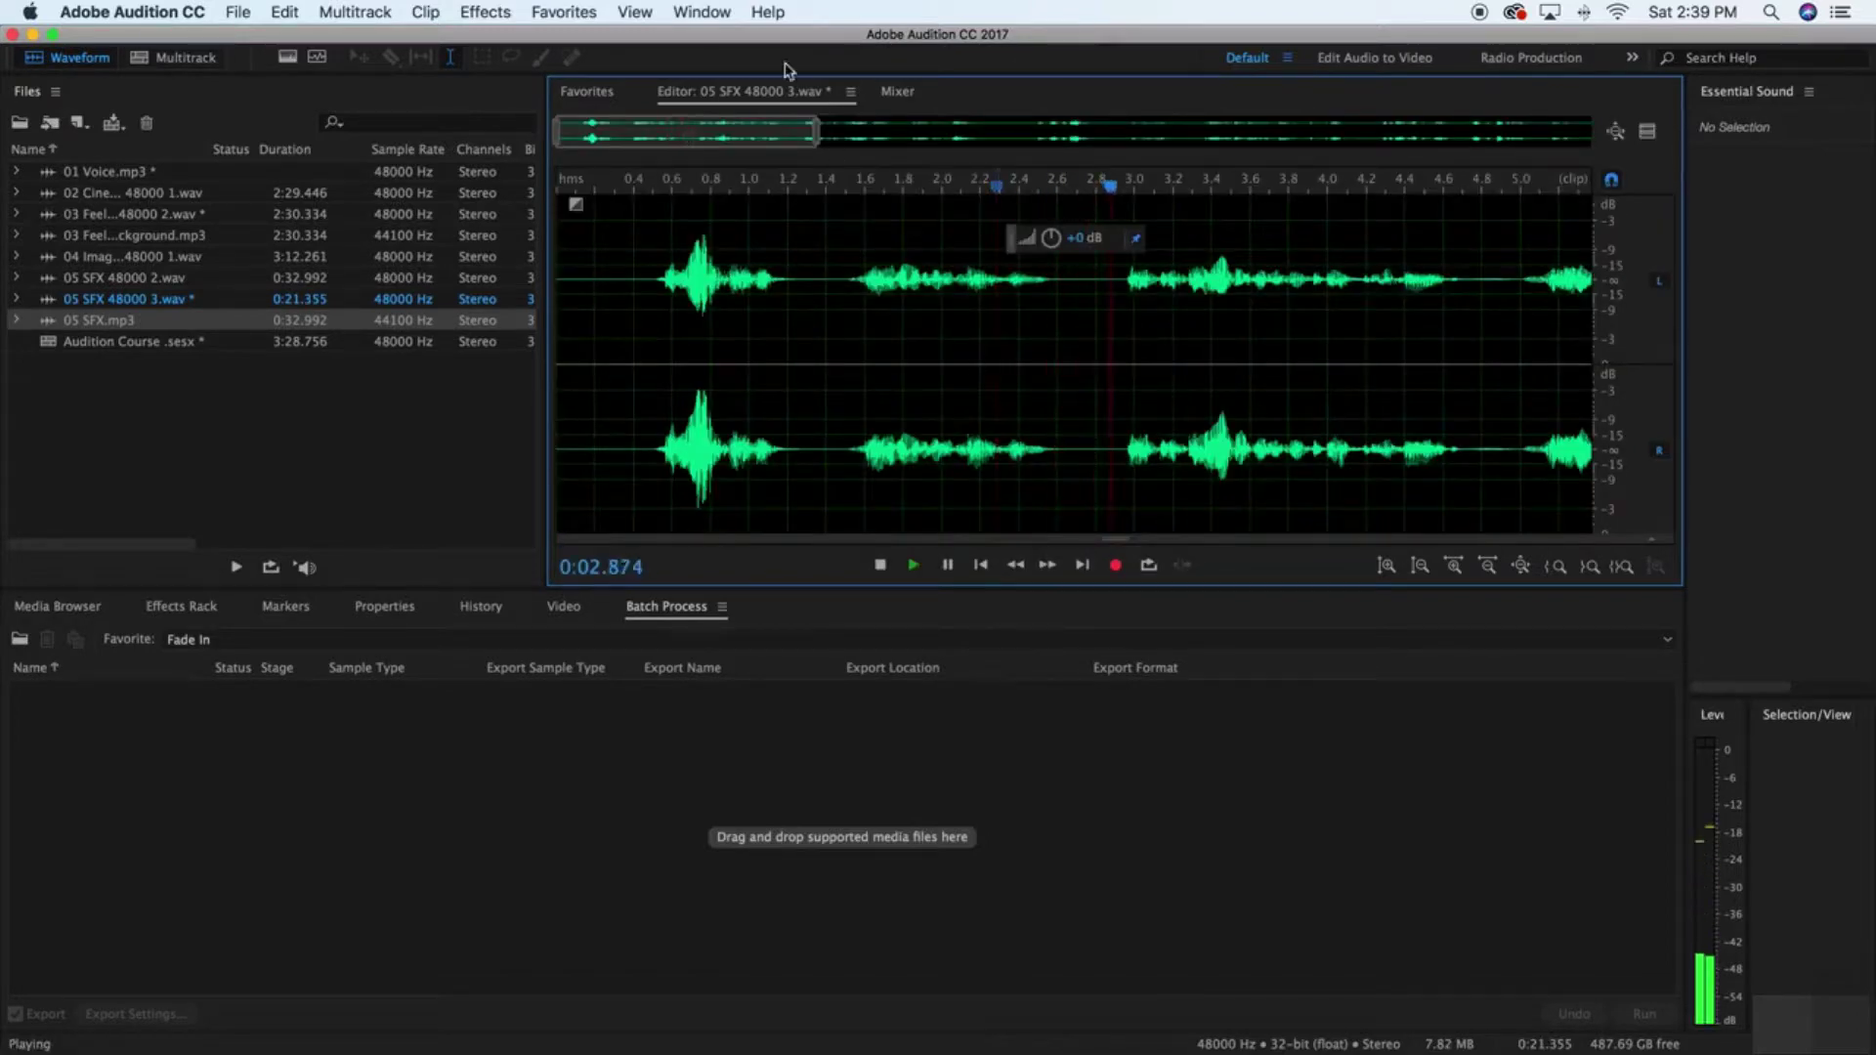
# Step: Silence the stray noise from 7.0 to 7.333 seconds and preview it
pyautogui.moveTo(817, 132); pyautogui.dragTo(1064, 154)
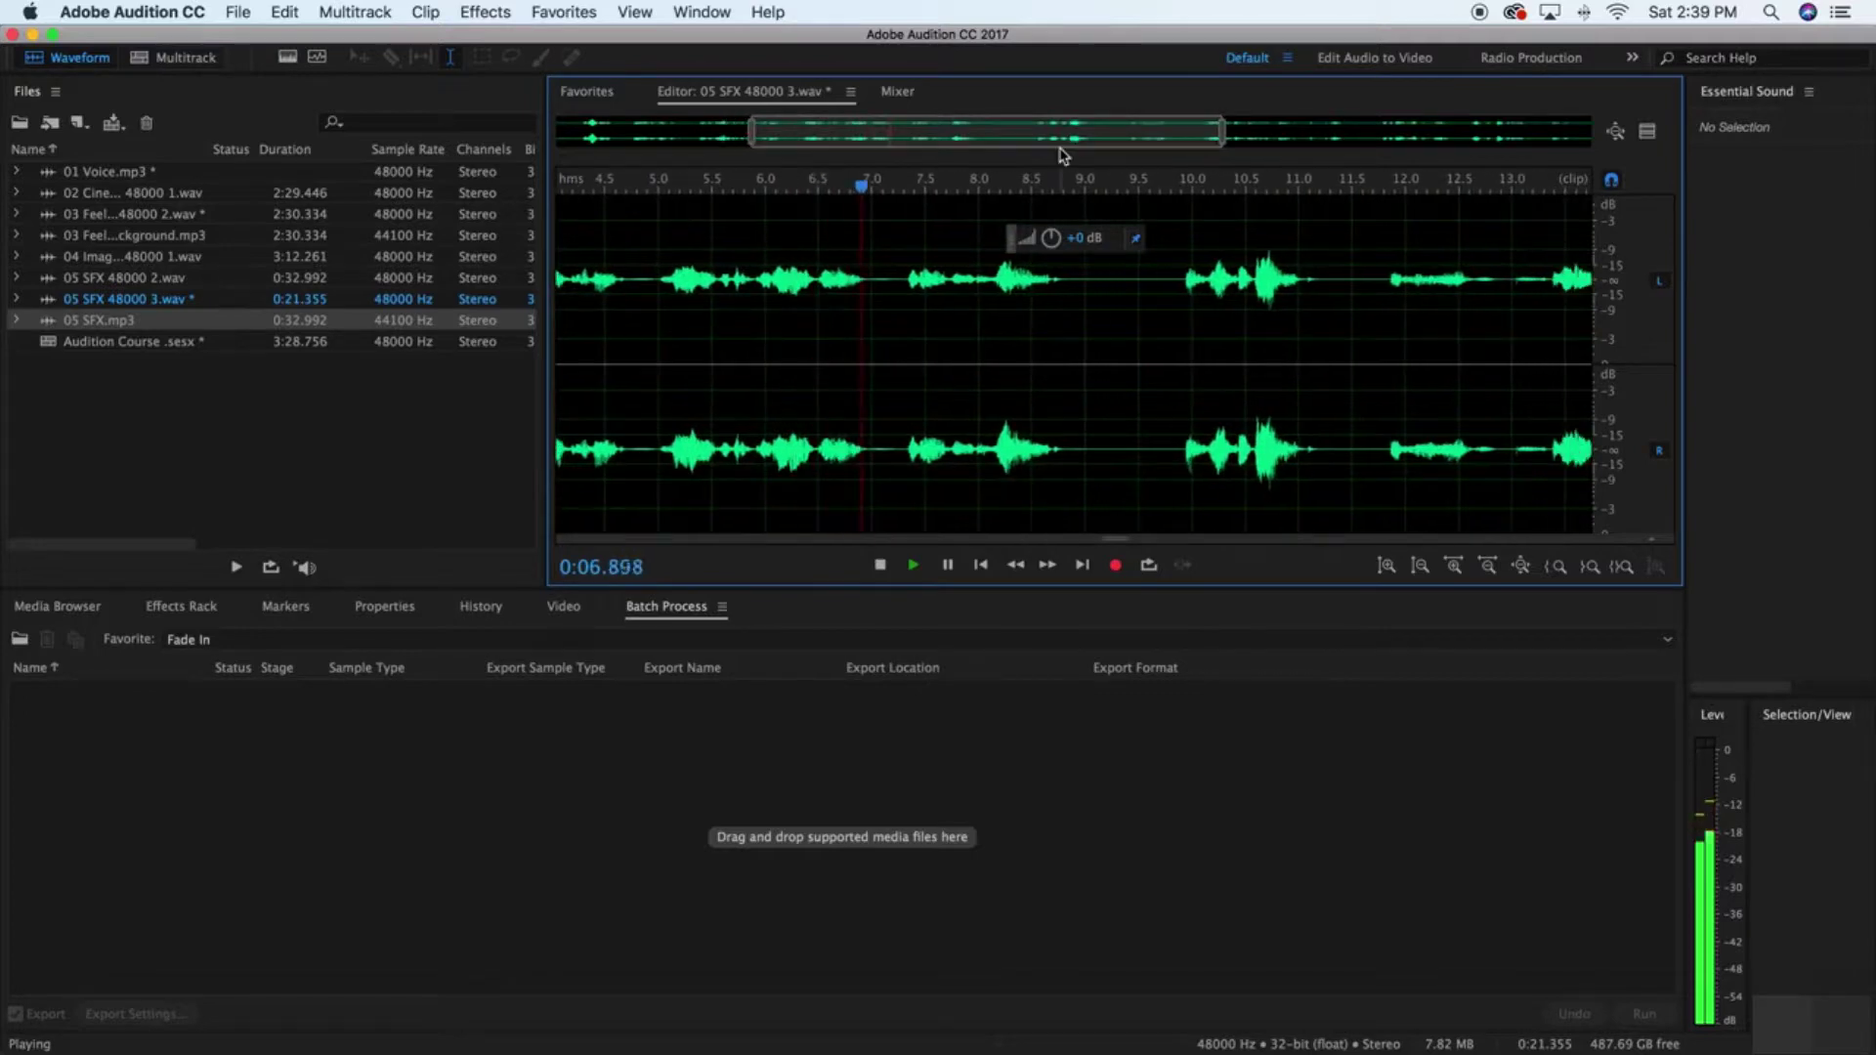
pyautogui.press('space')
pyautogui.click(904, 453)
pyautogui.moveTo(903, 452); pyautogui.dragTo(869, 464)
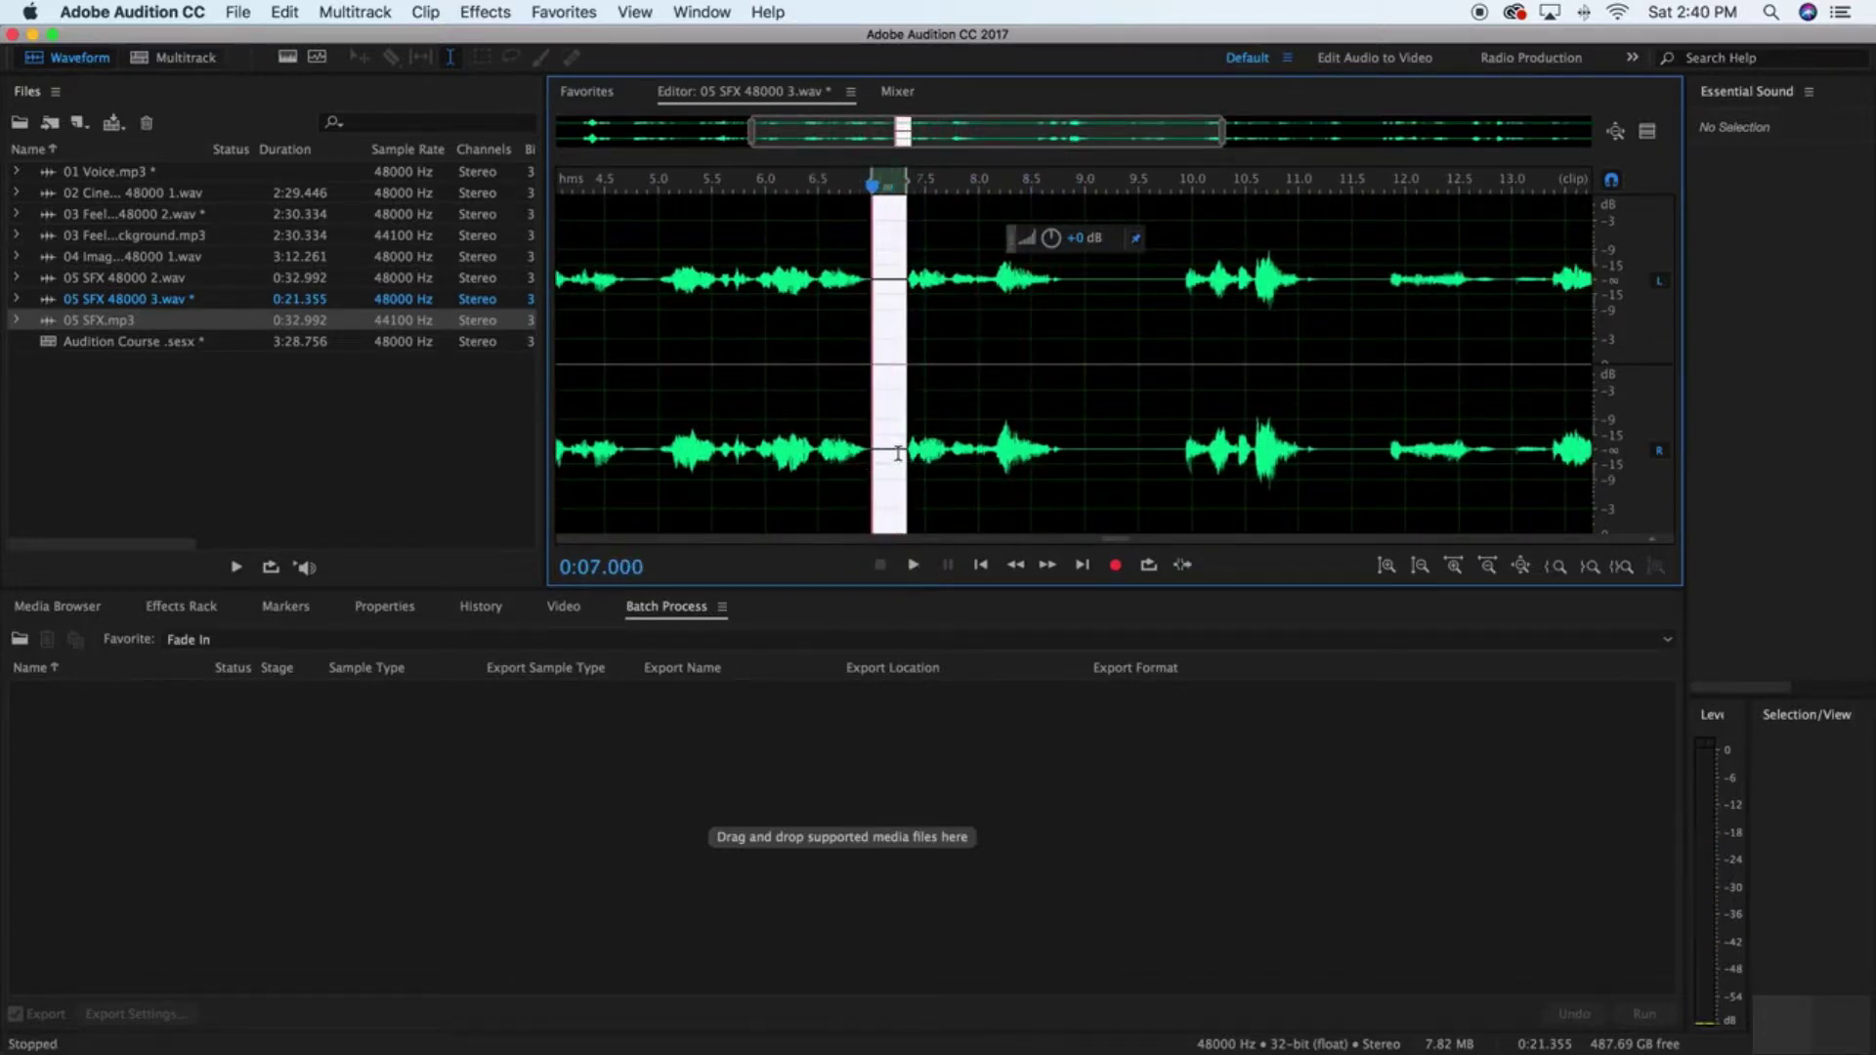
pyautogui.rightClick(898, 453)
pyautogui.click(977, 904)
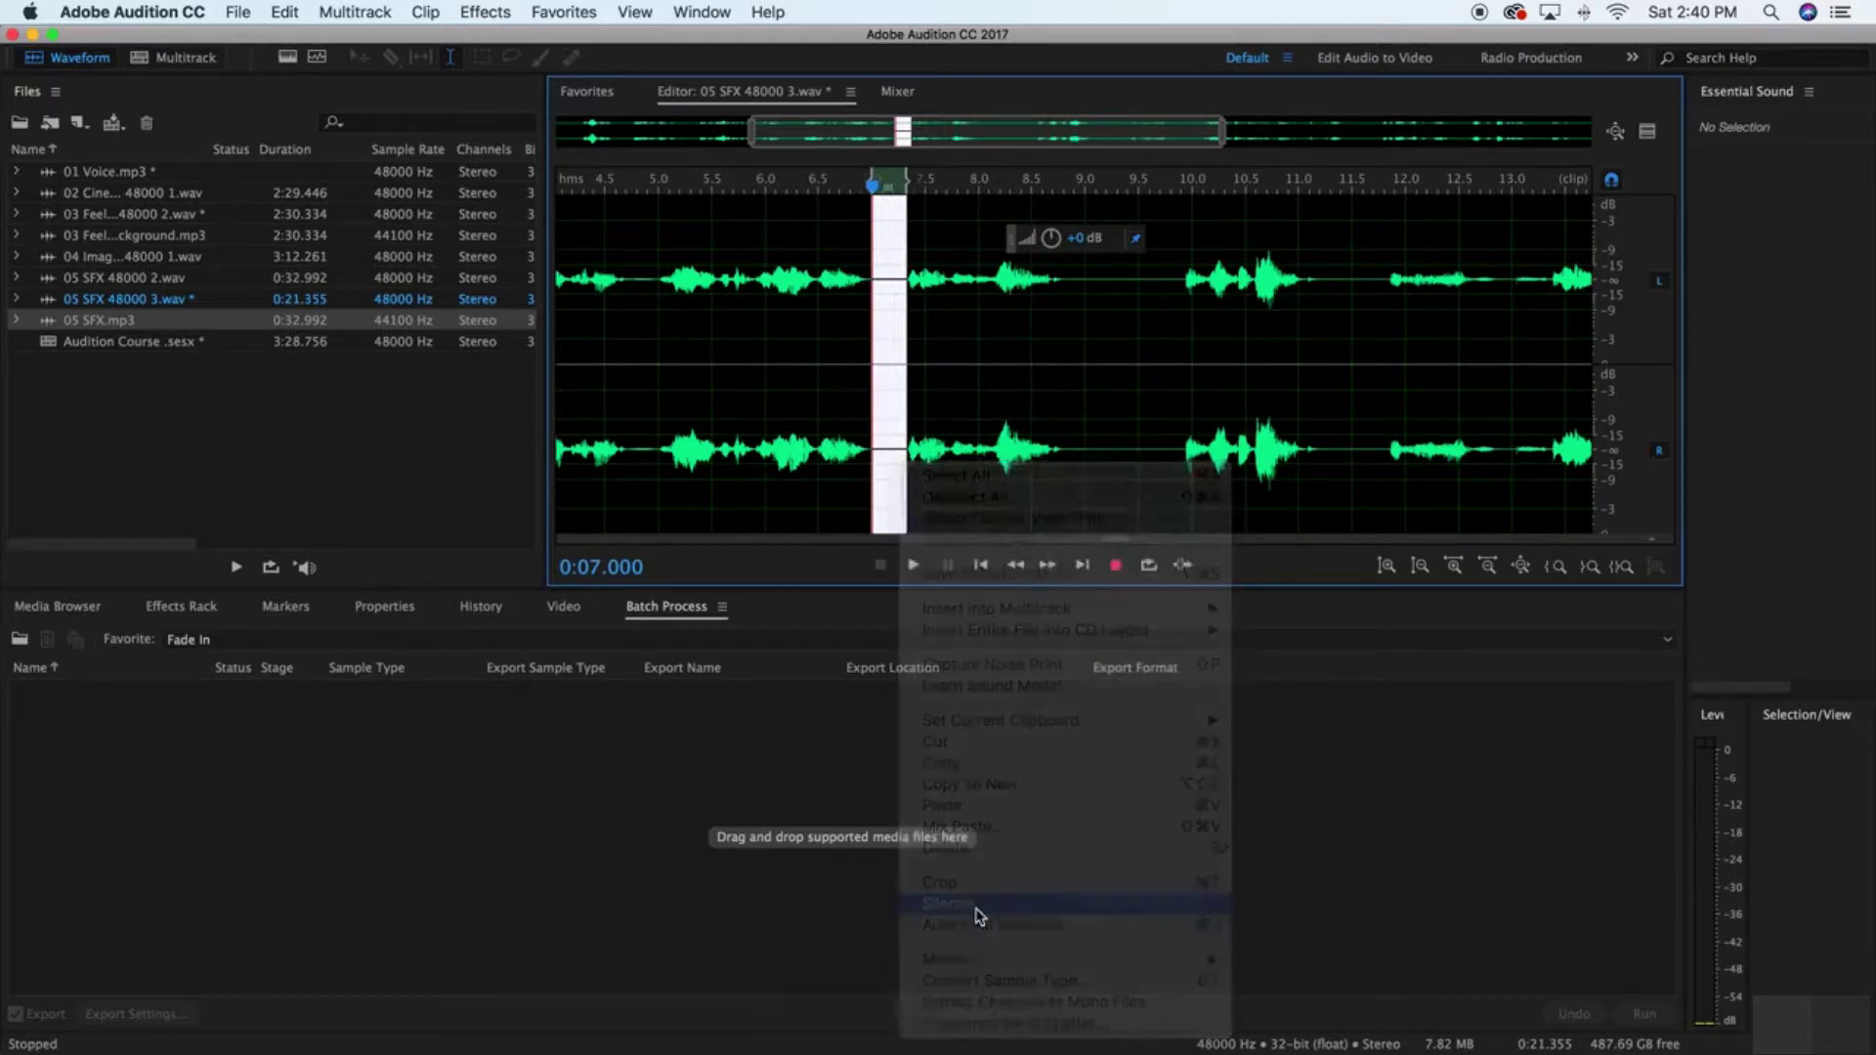
pyautogui.click(744, 420)
pyautogui.press('space')
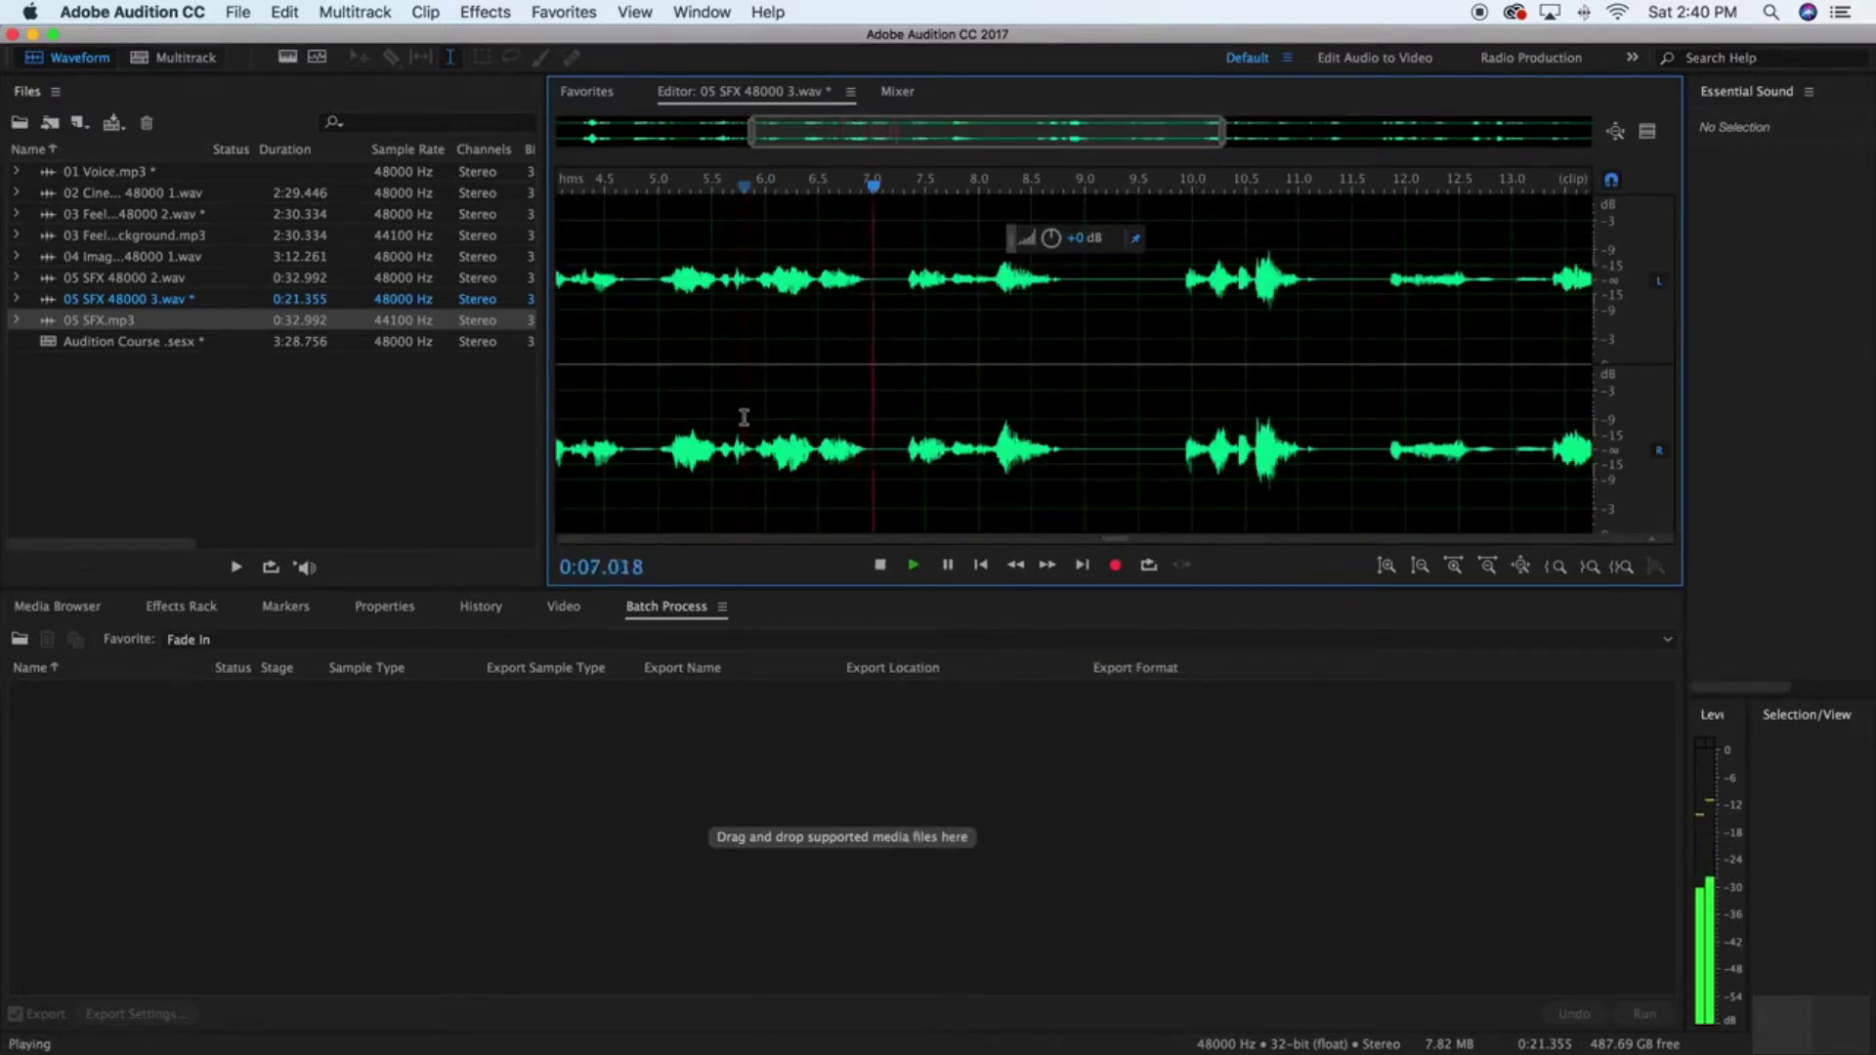
pyautogui.press('space')
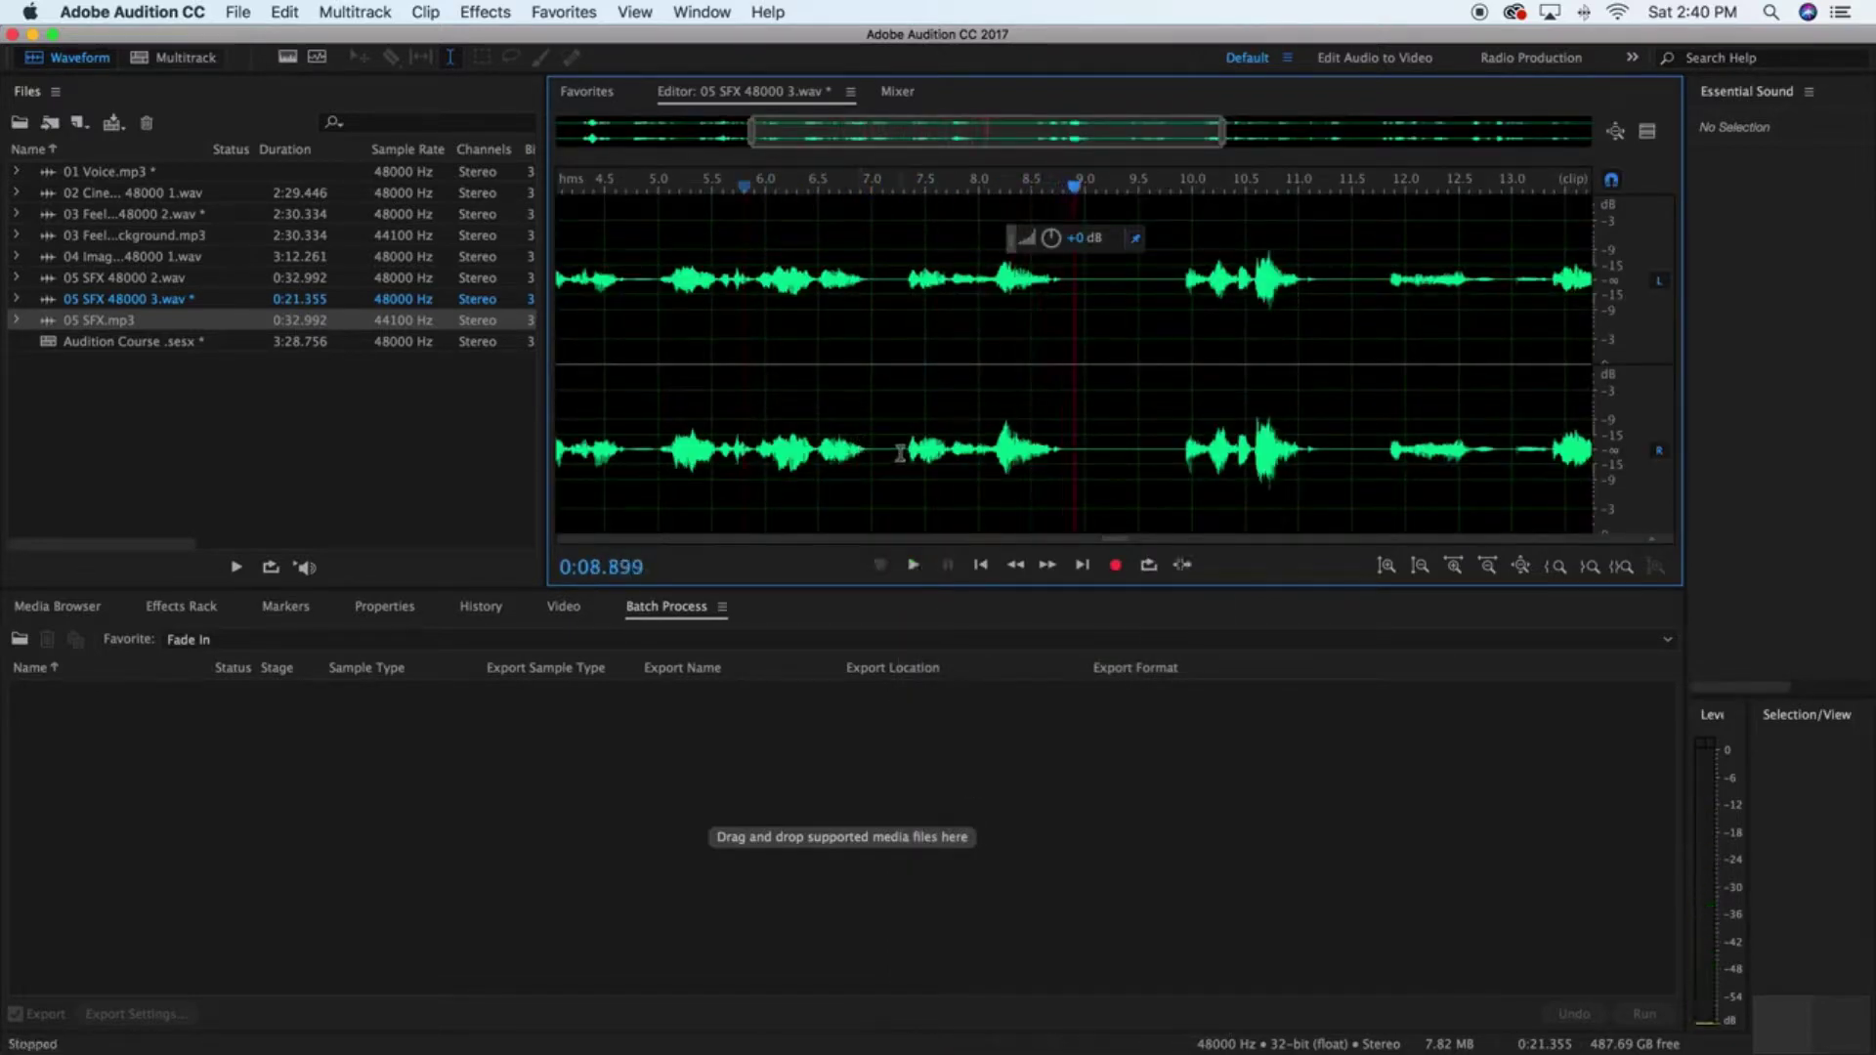
pyautogui.moveTo(901, 451); pyautogui.dragTo(885, 454)
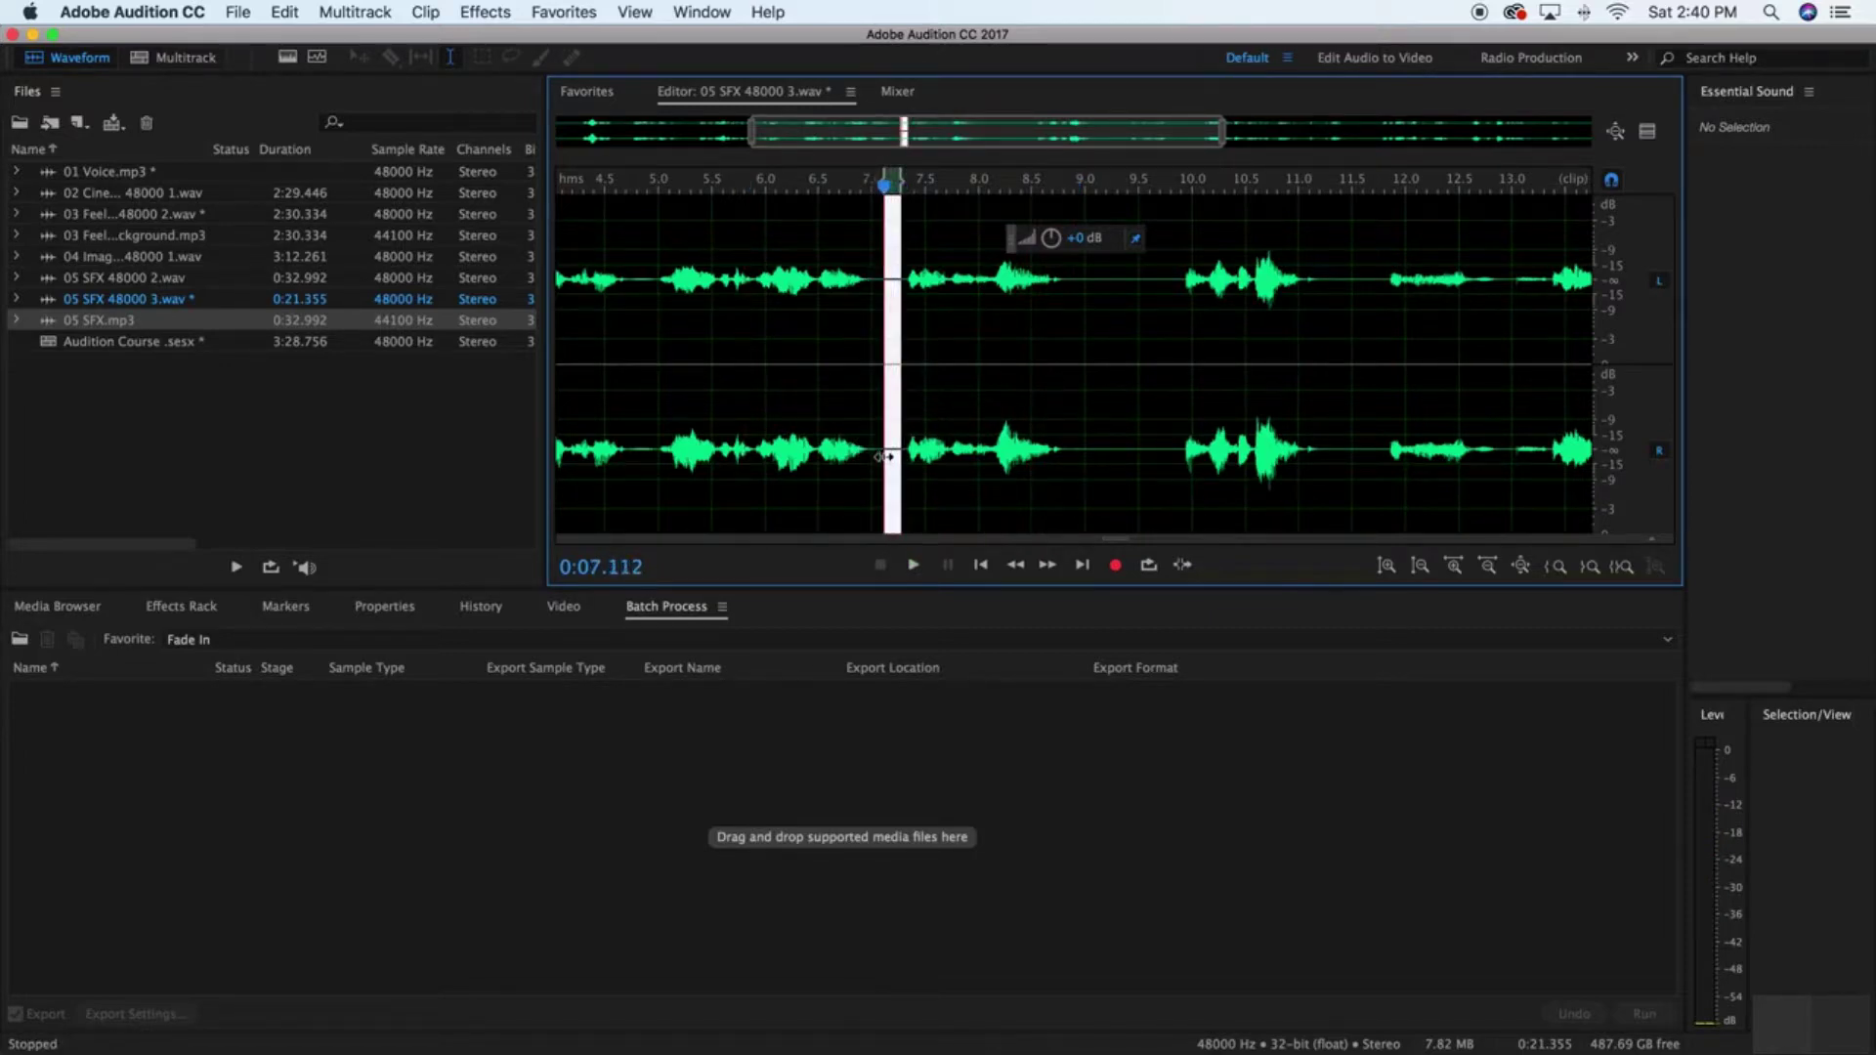
# Step: Cut the 7.11–7.28 s audio and the 8.7–9.5 s pause, previewing each
pyautogui.press('super+x')
pyautogui.click(791, 412)
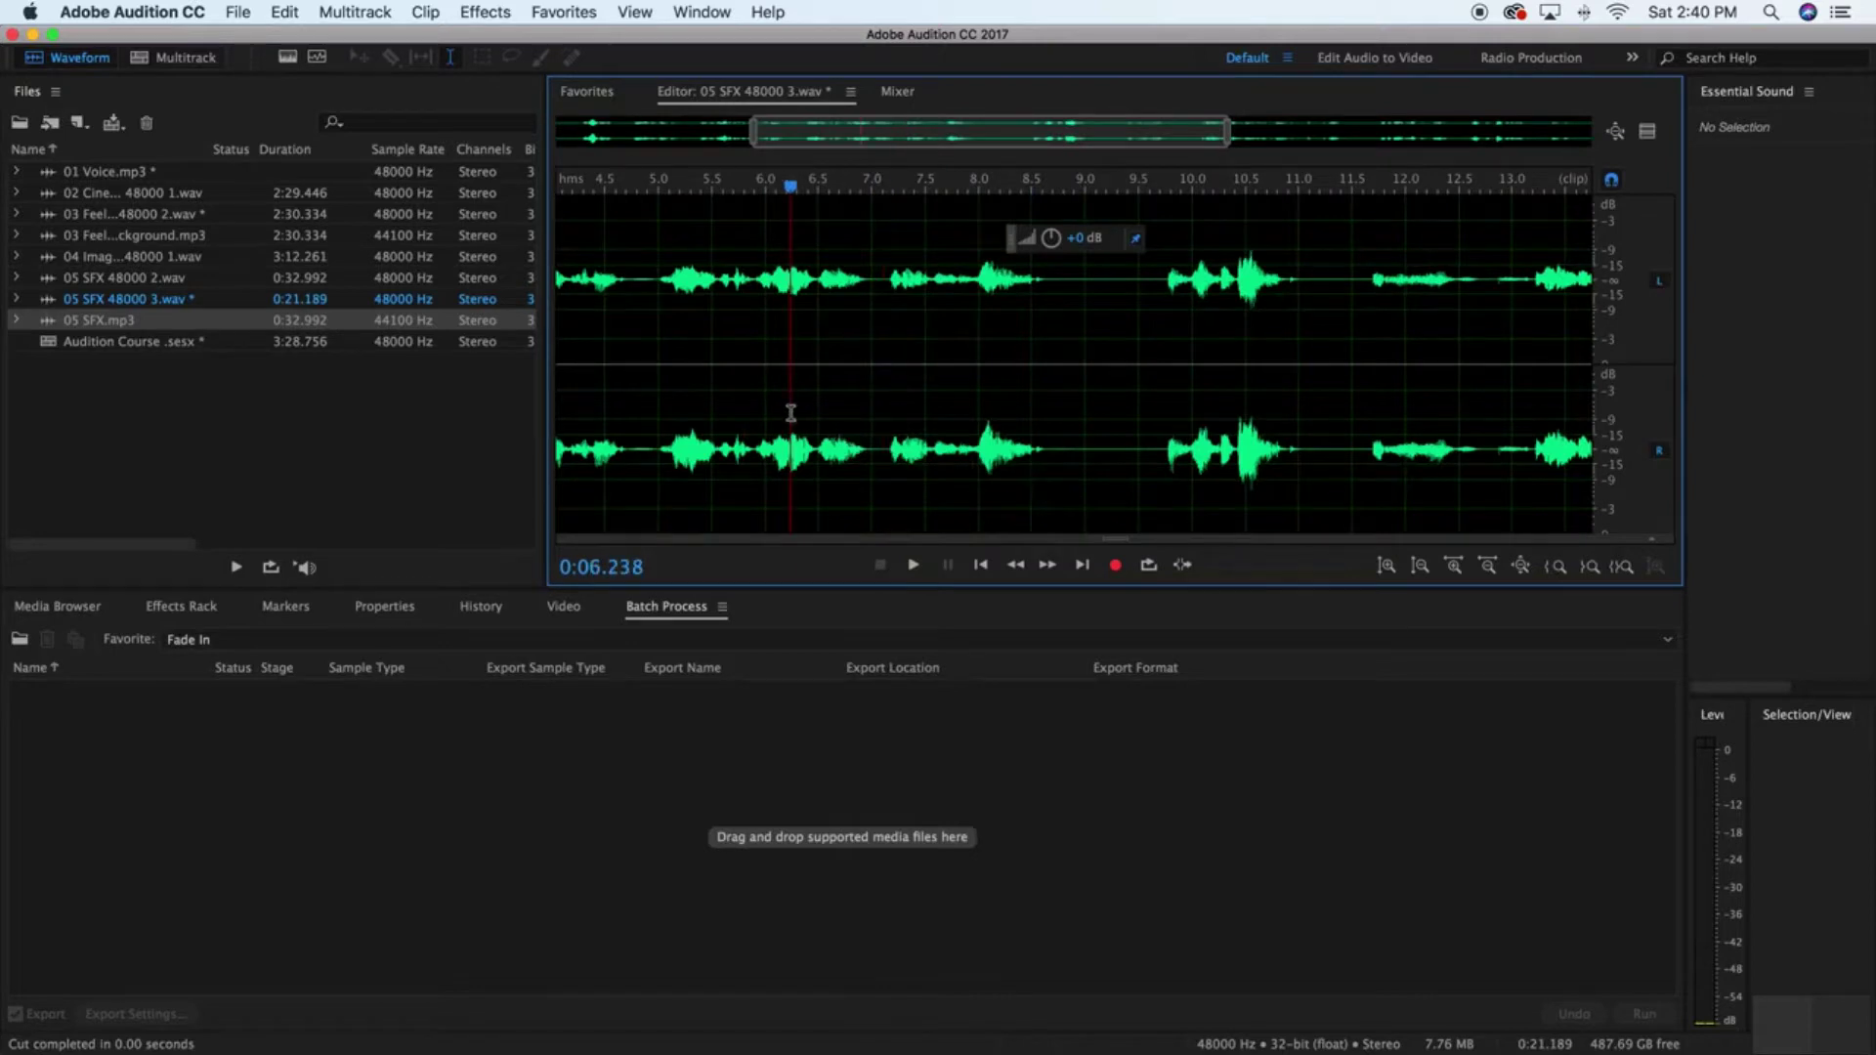
pyautogui.press('space')
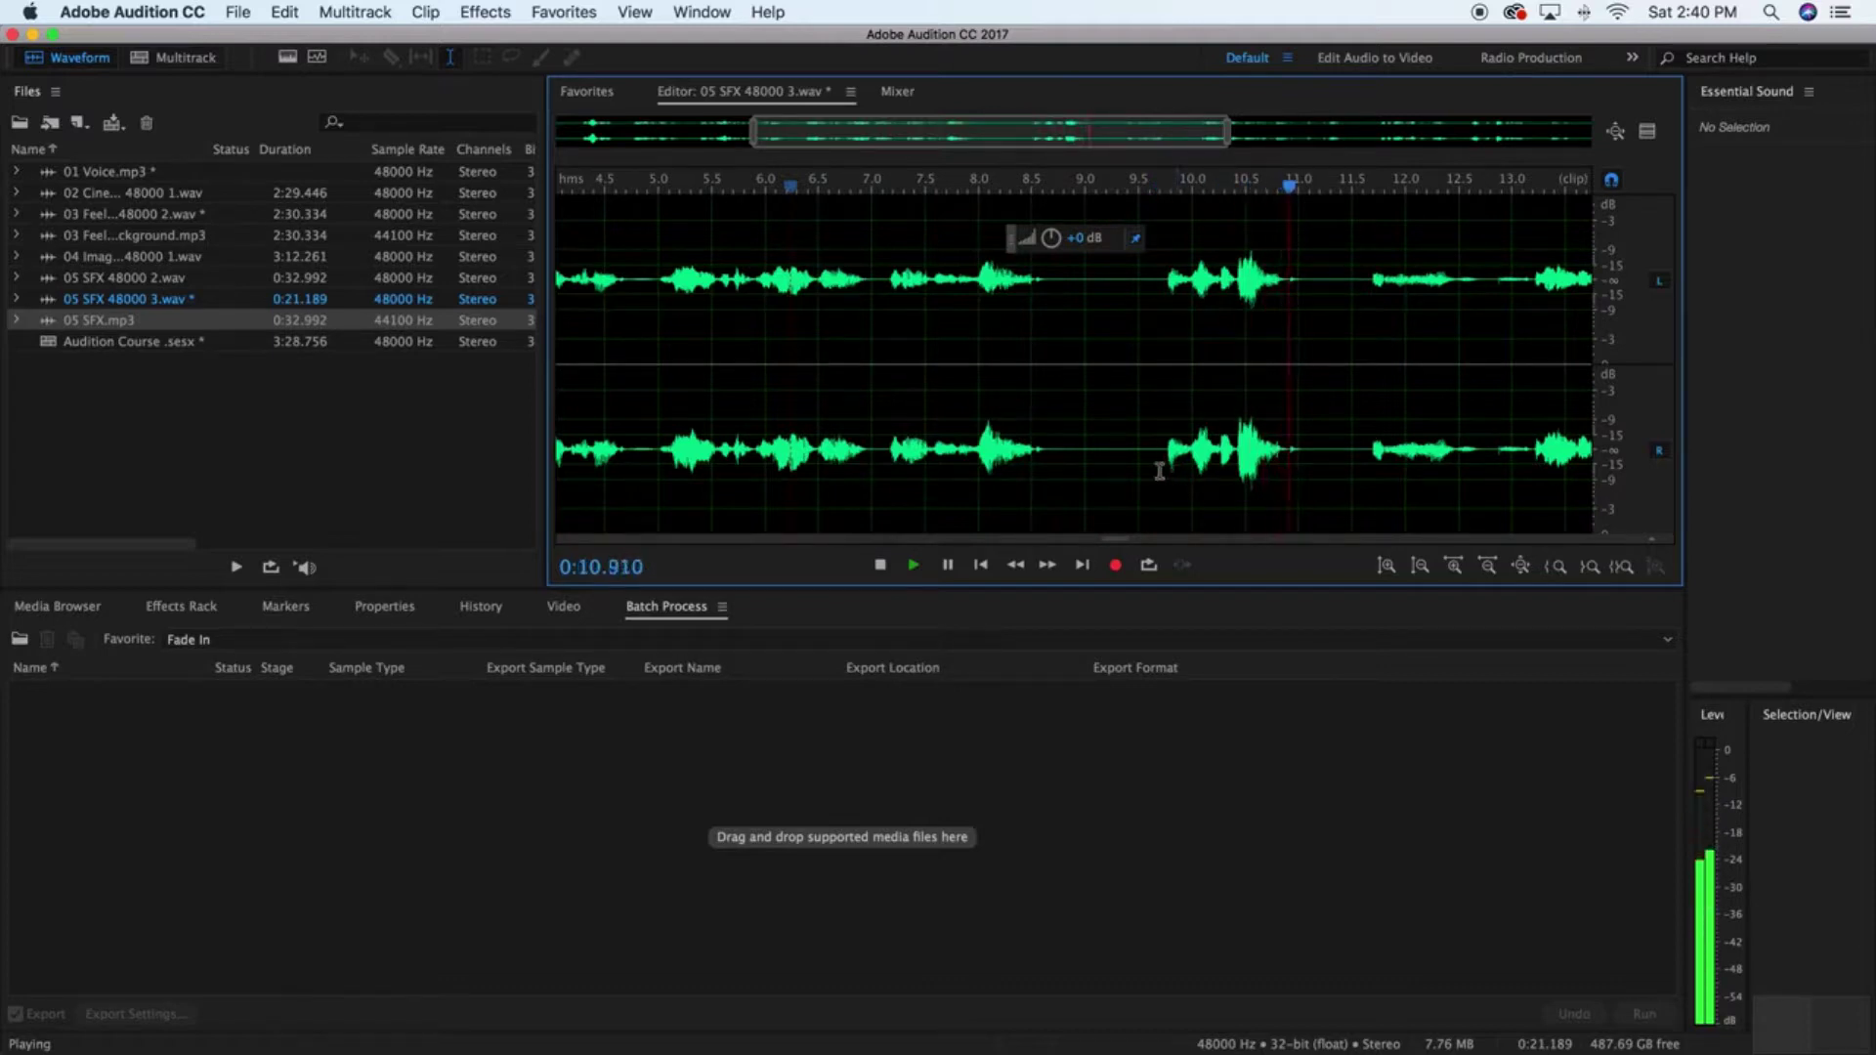
pyautogui.press('space')
pyautogui.moveTo(1054, 449); pyautogui.dragTo(1139, 454)
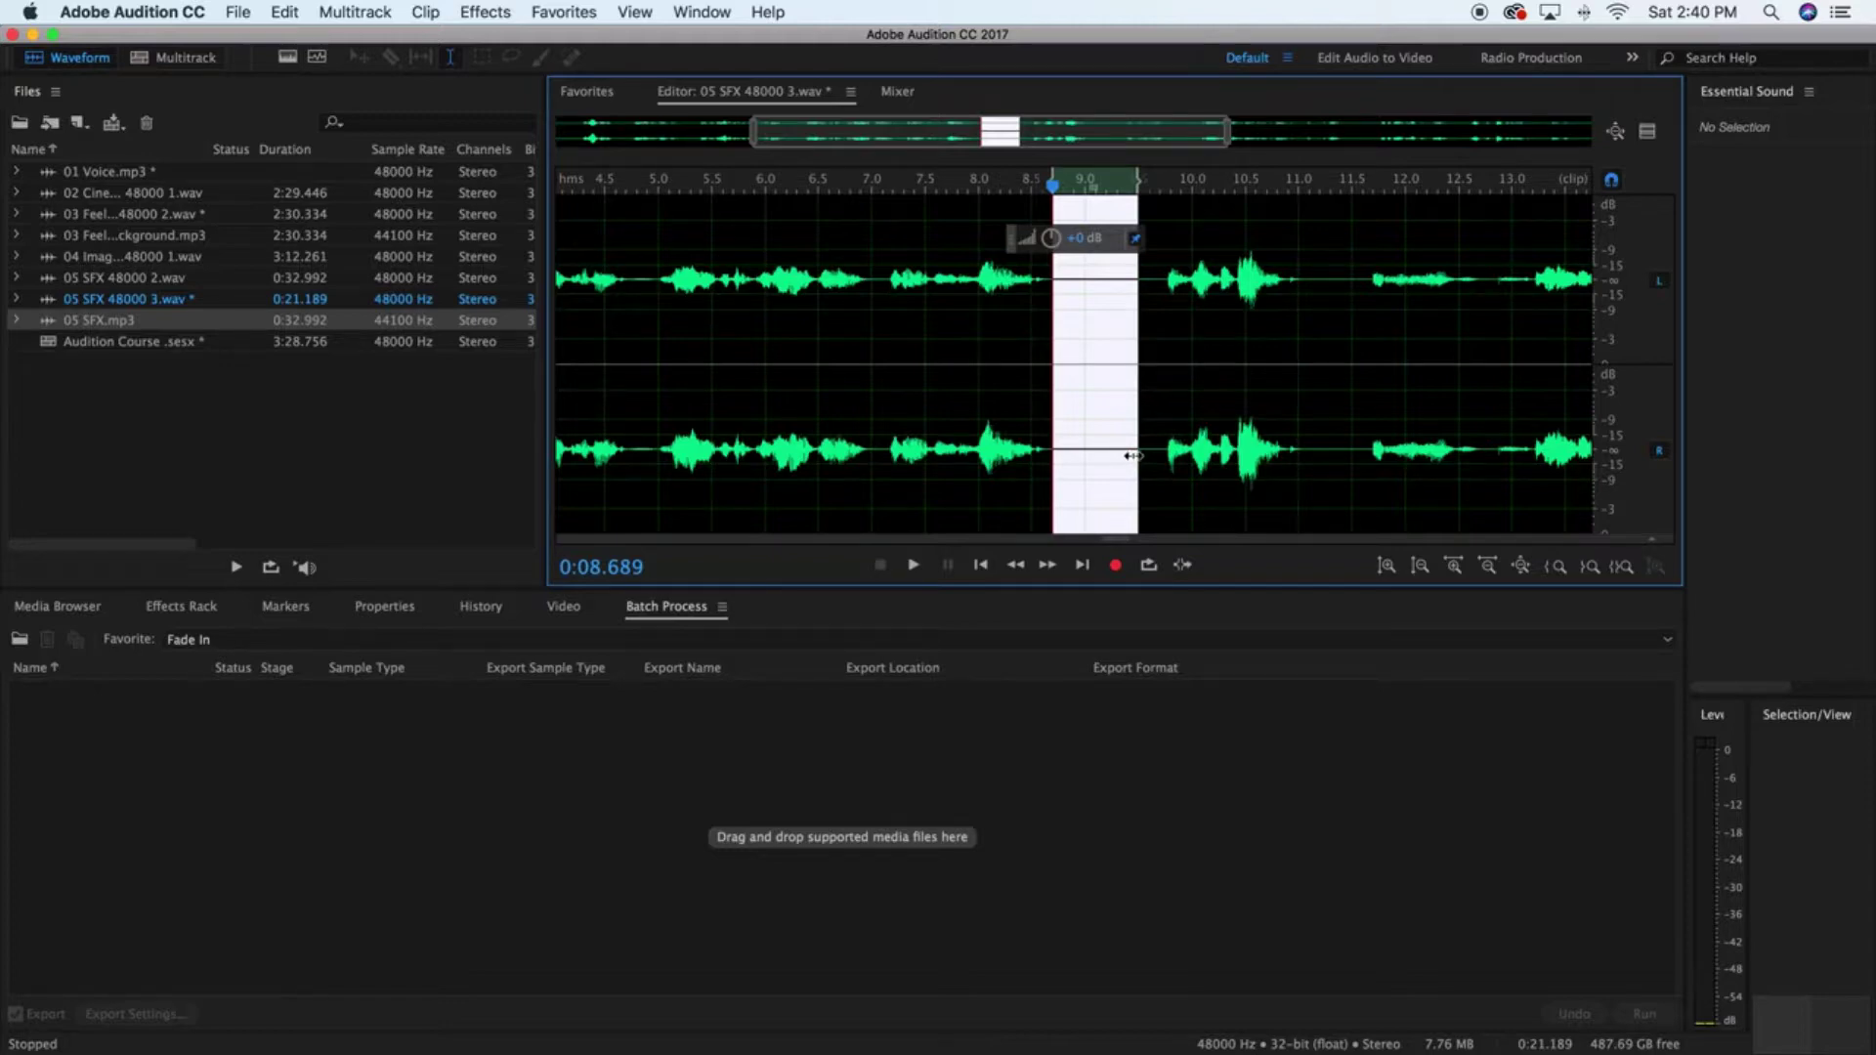
pyautogui.press('super+x')
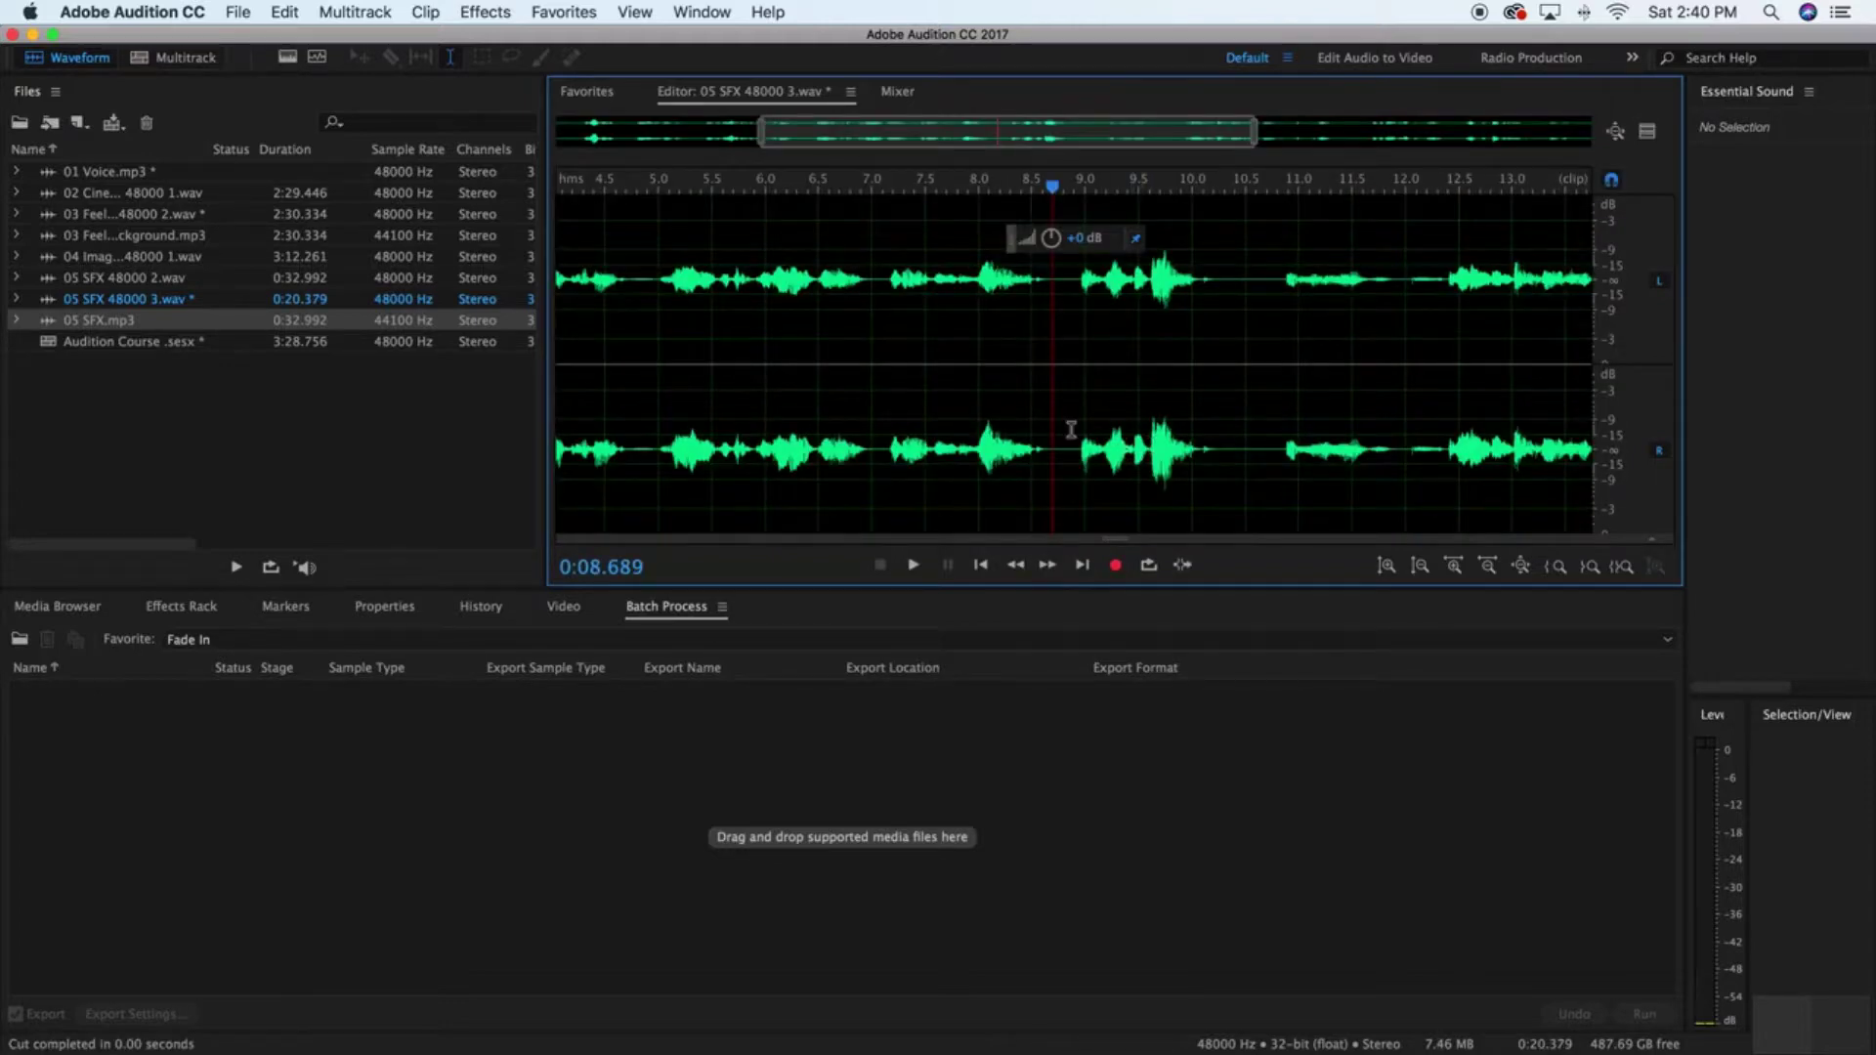
pyautogui.press('space')
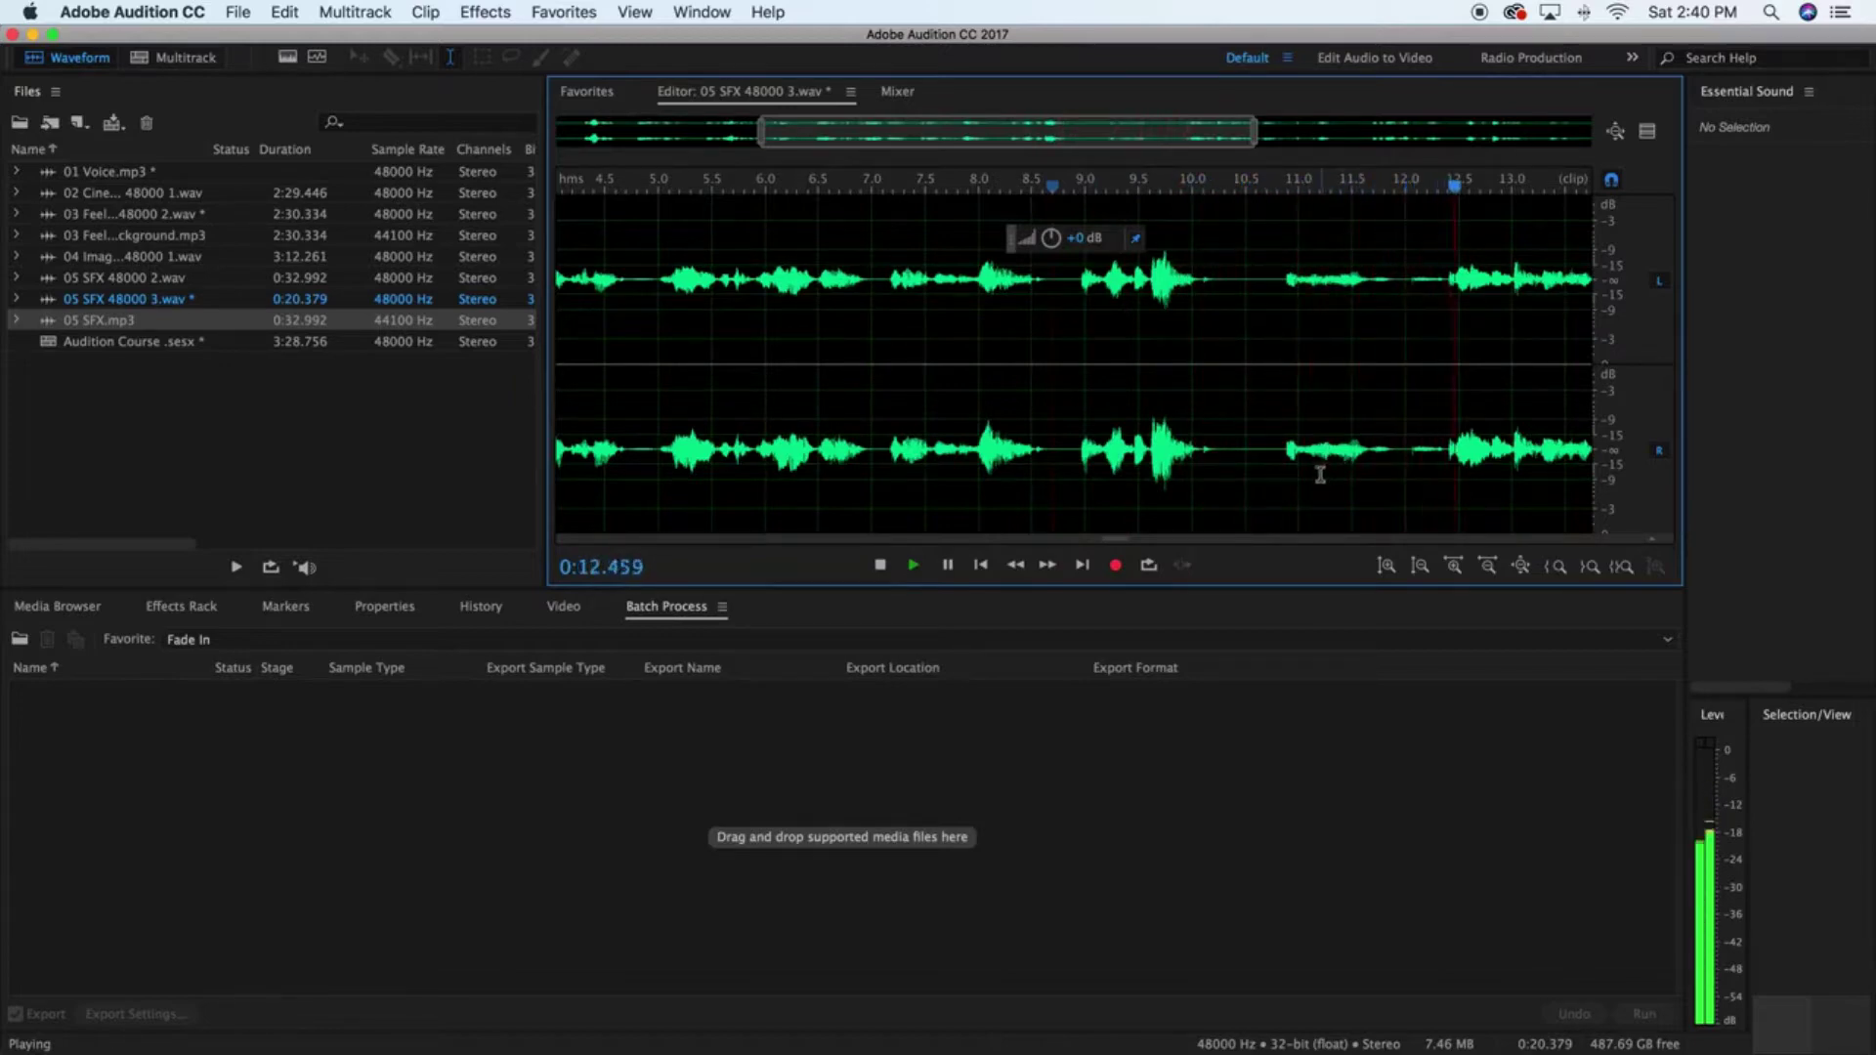
pyautogui.press('space')
# Step: Cut the pause starting at 12.0 seconds and review the result
pyautogui.click(1225, 449)
pyautogui.moveTo(1006, 143); pyautogui.dragTo(1206, 155)
pyautogui.click(982, 460)
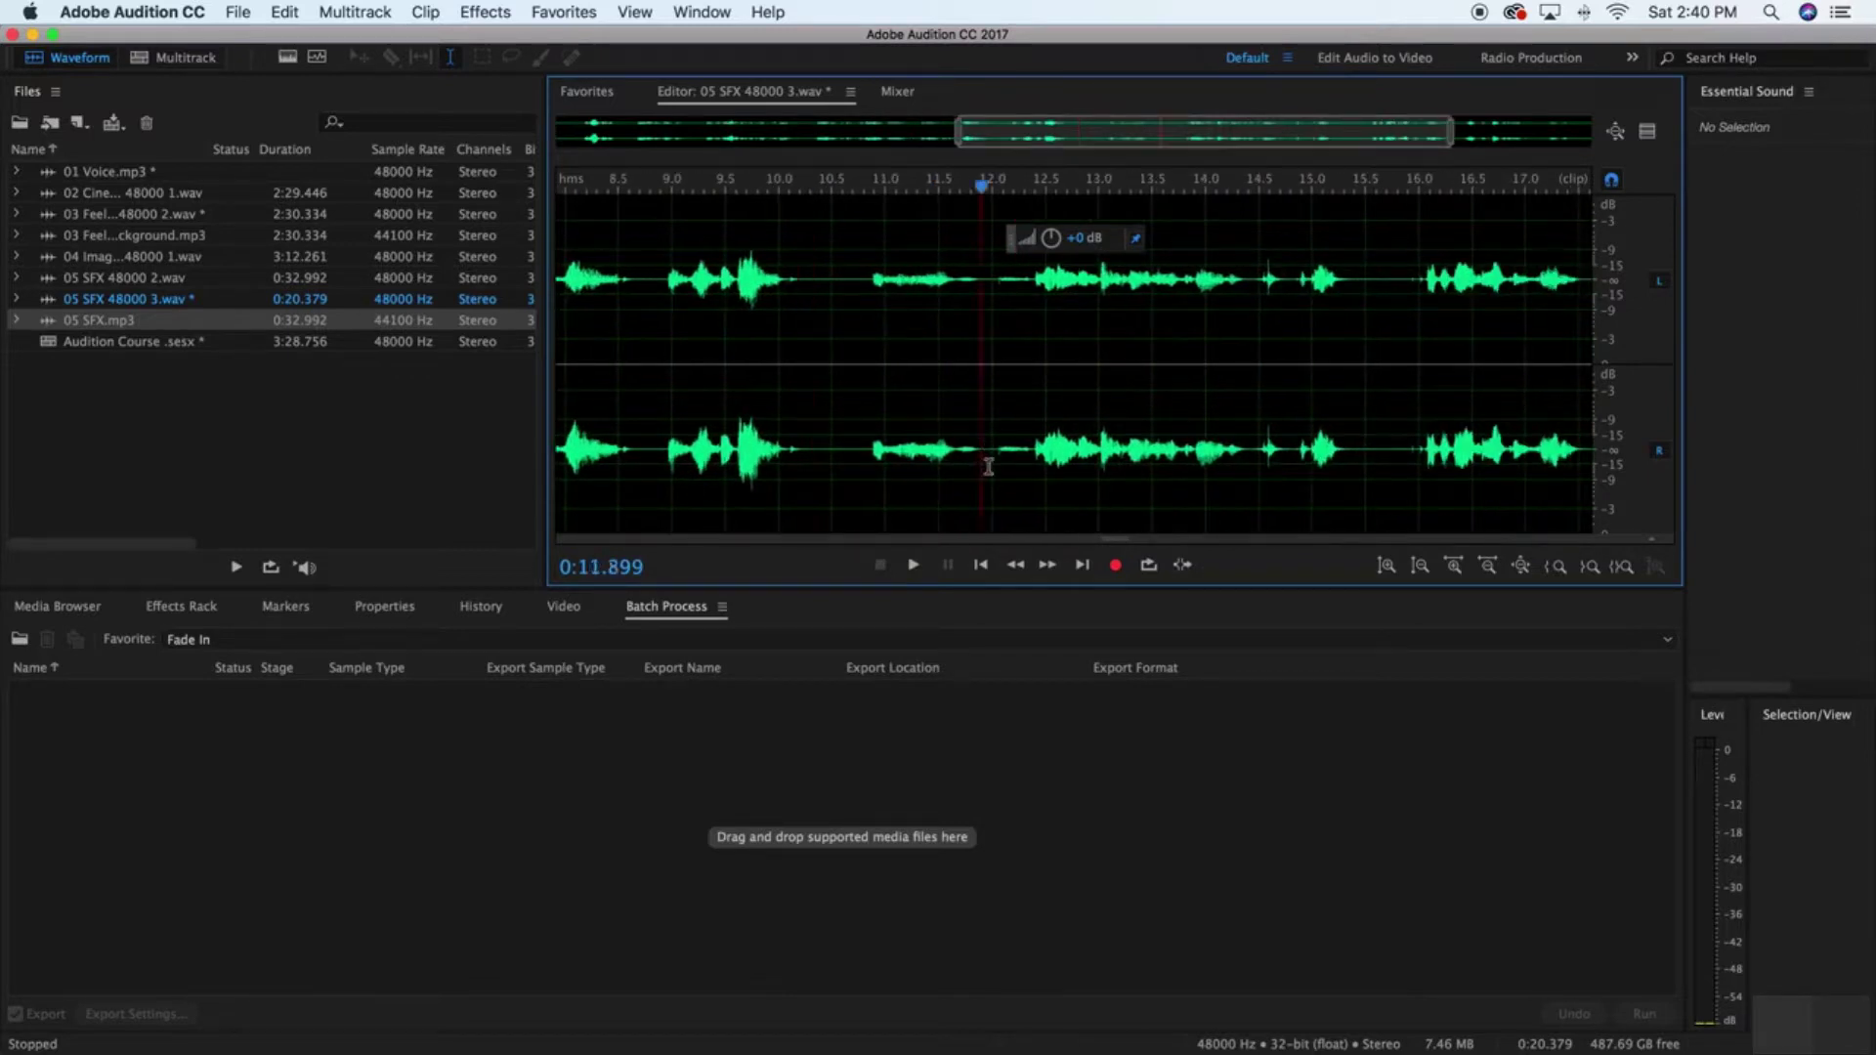
pyautogui.press('space')
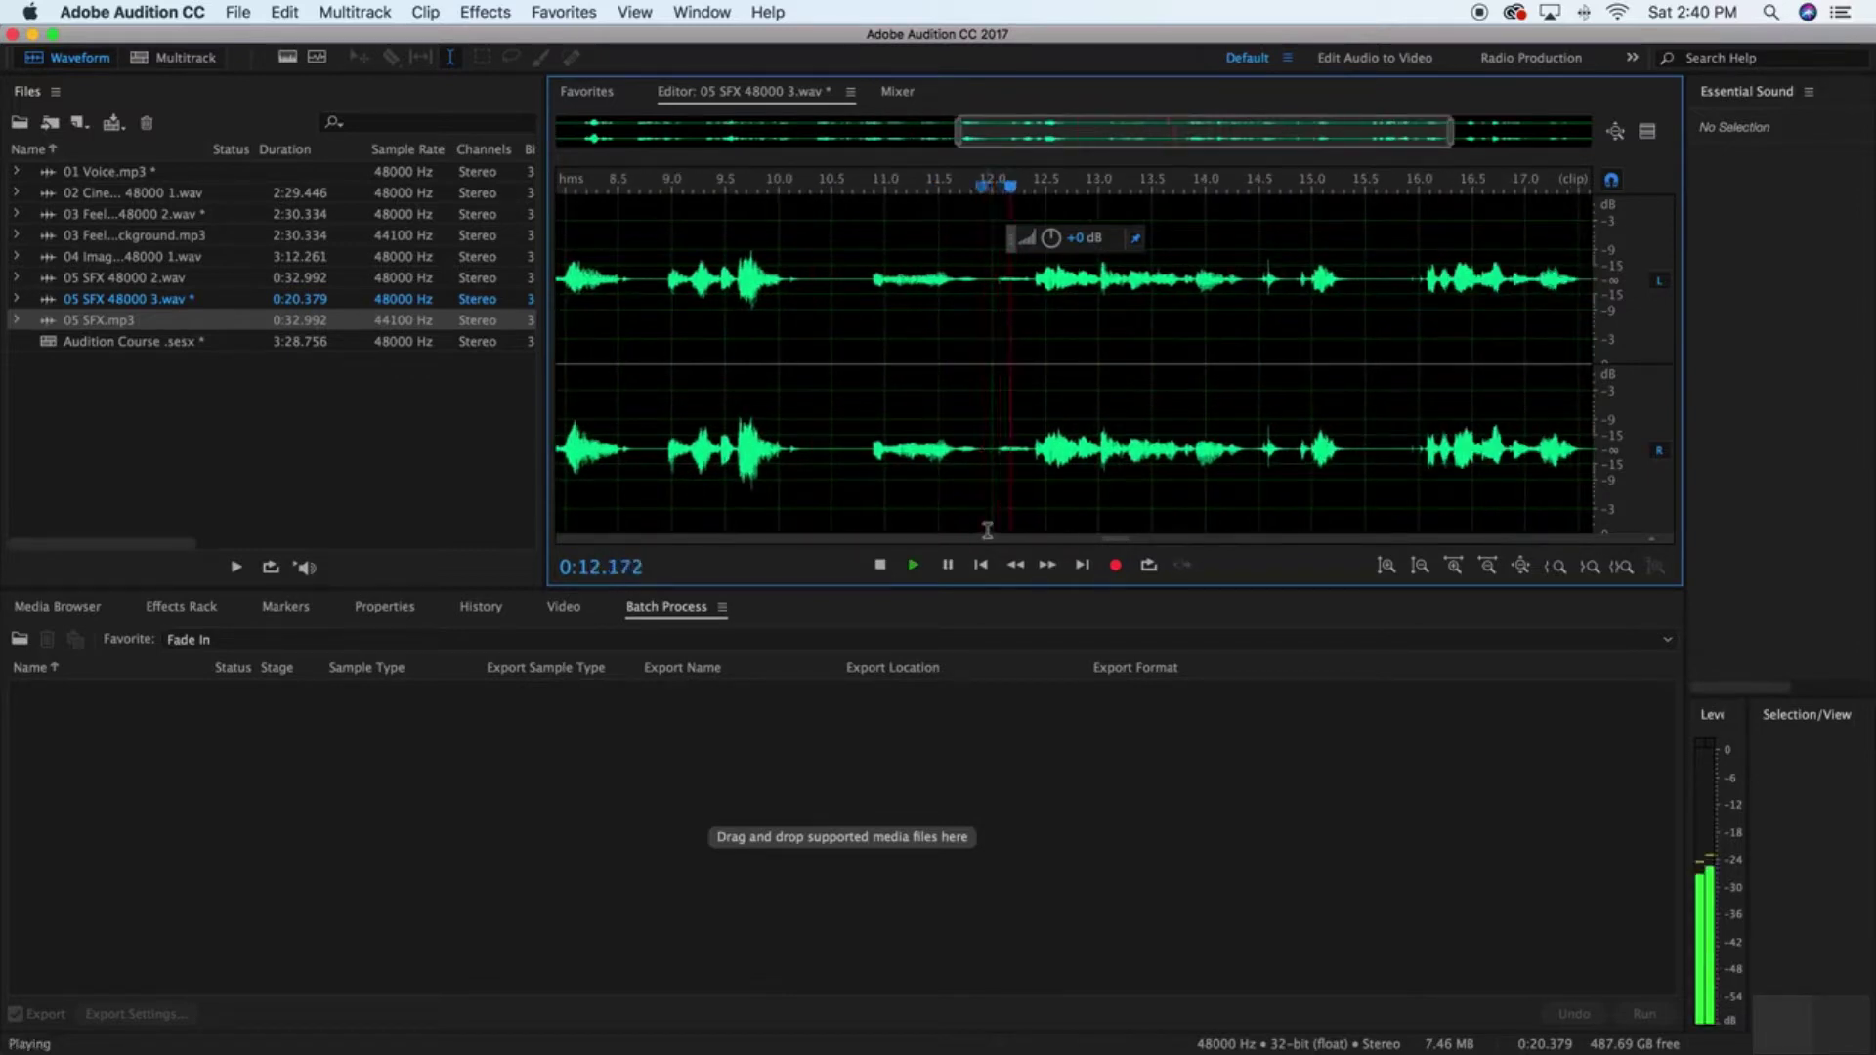
pyautogui.click(1005, 465)
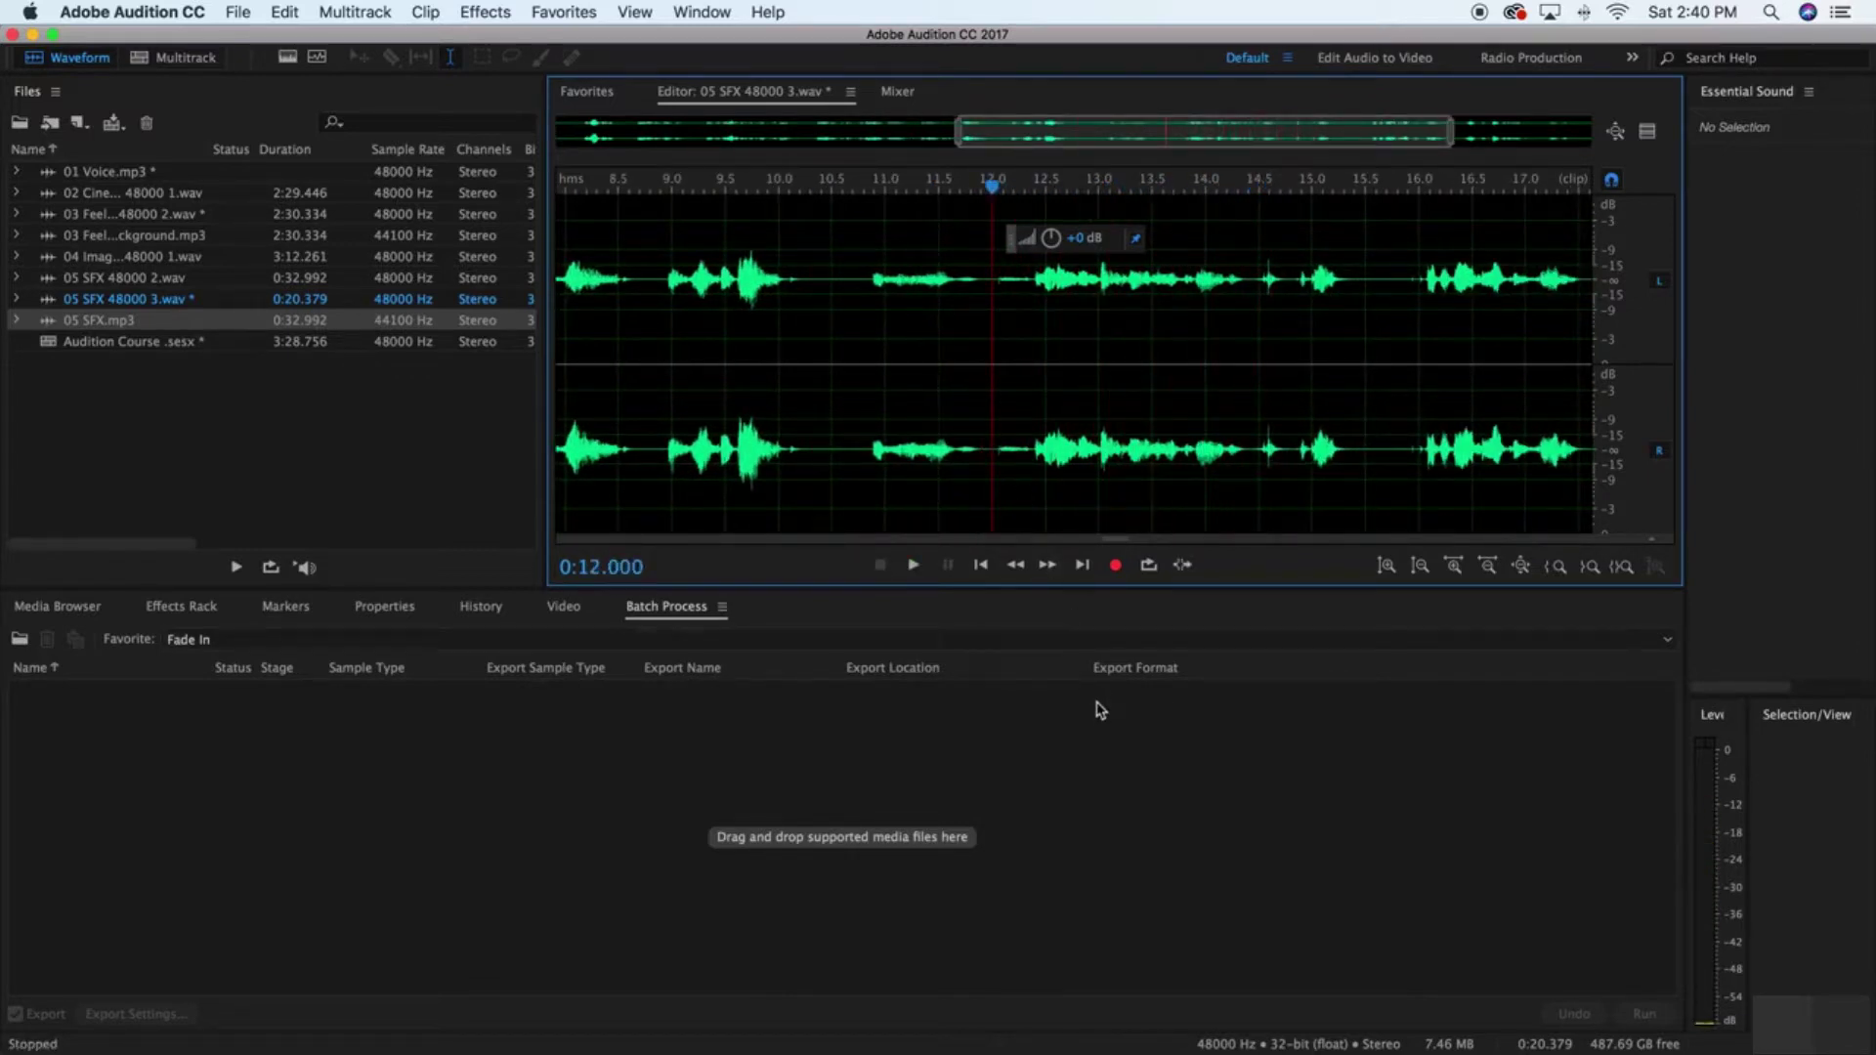
pyautogui.press('space')
pyautogui.moveTo(993, 459); pyautogui.dragTo(1034, 462)
pyautogui.press('super+x')
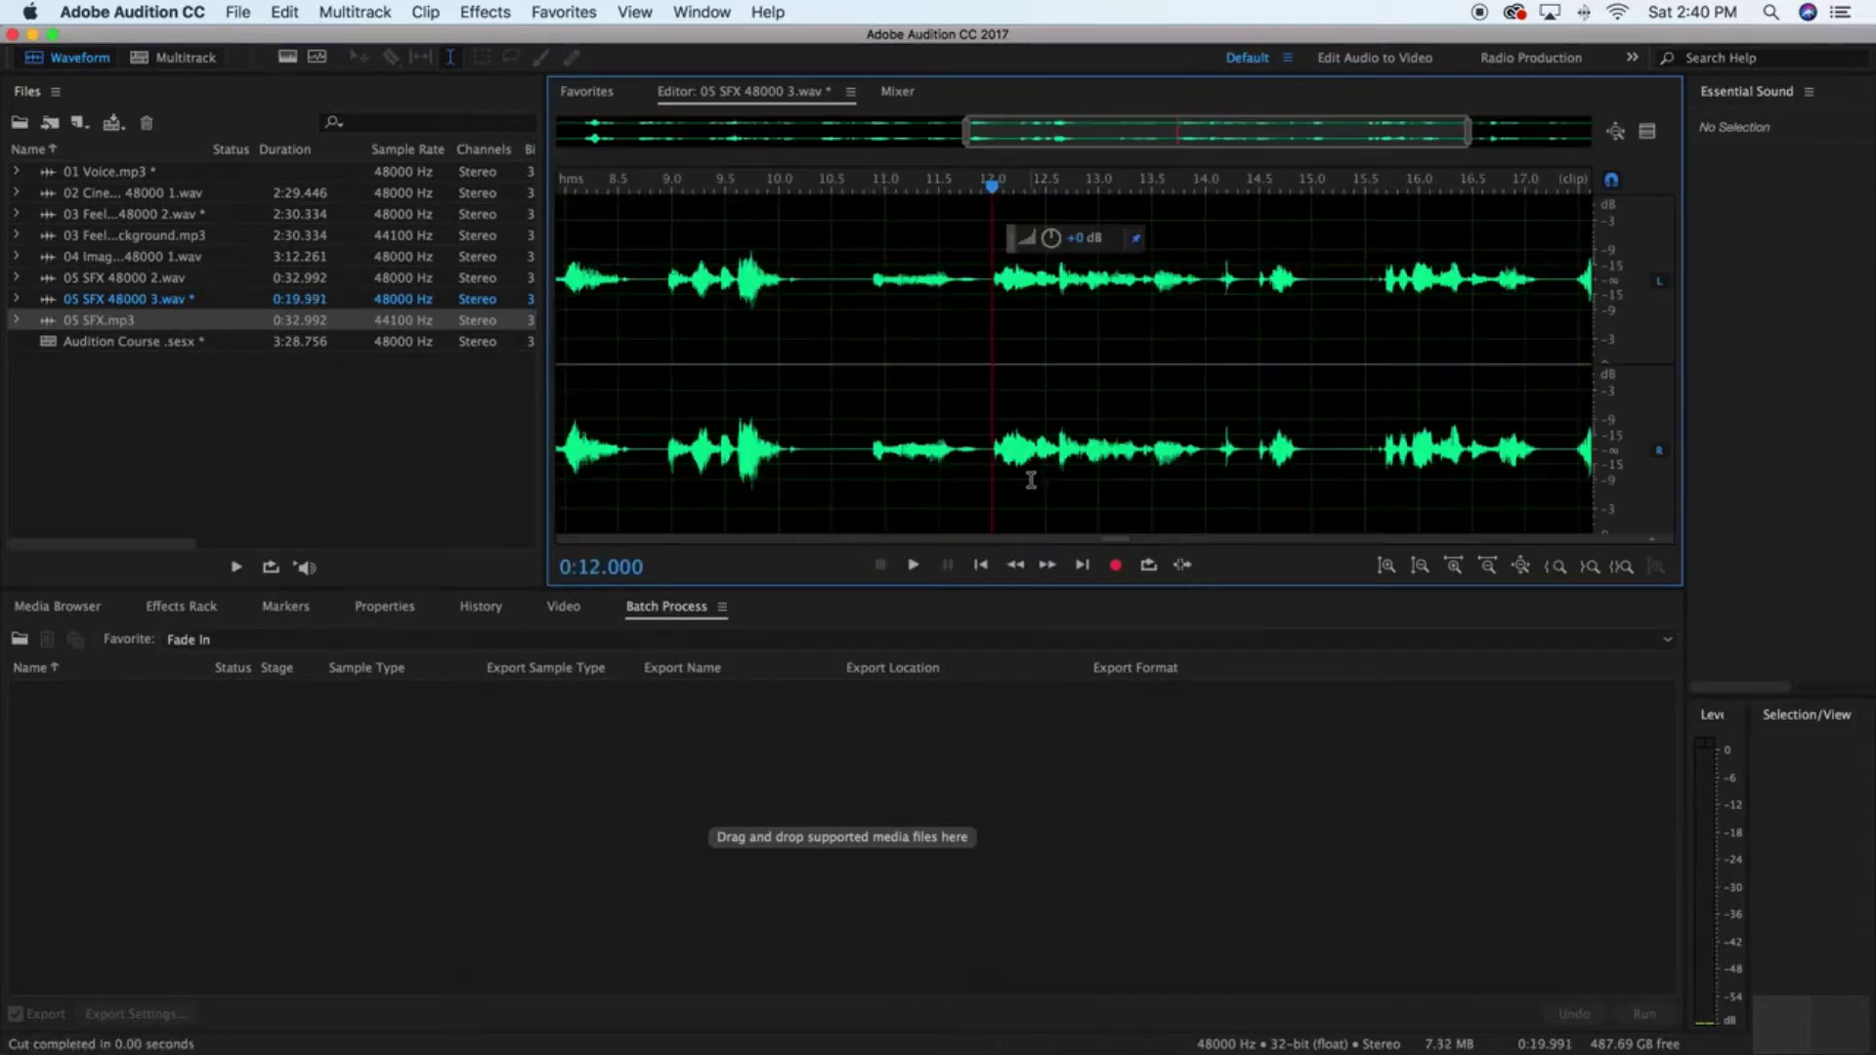
pyautogui.press('space')
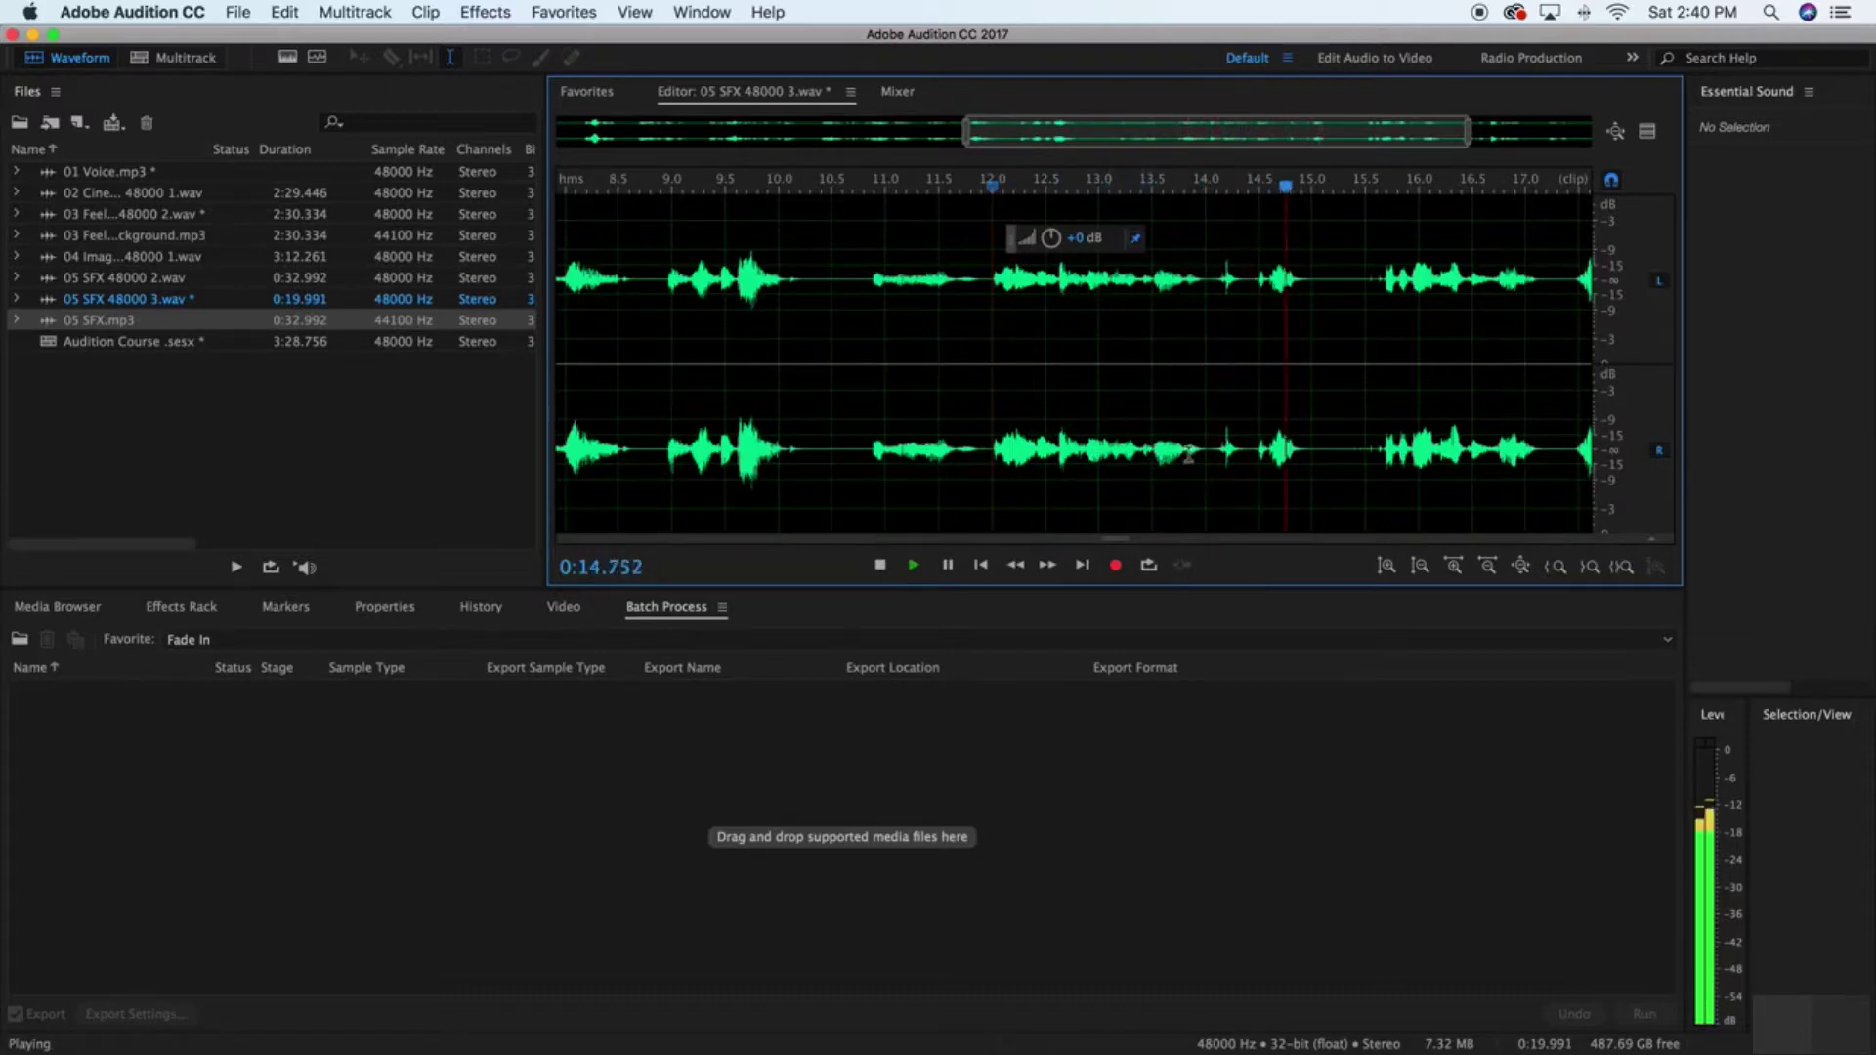
# Step: Delete the stray noise around 14.0 seconds and review the deletion
pyautogui.moveTo(1206, 452); pyautogui.dragTo(1246, 457)
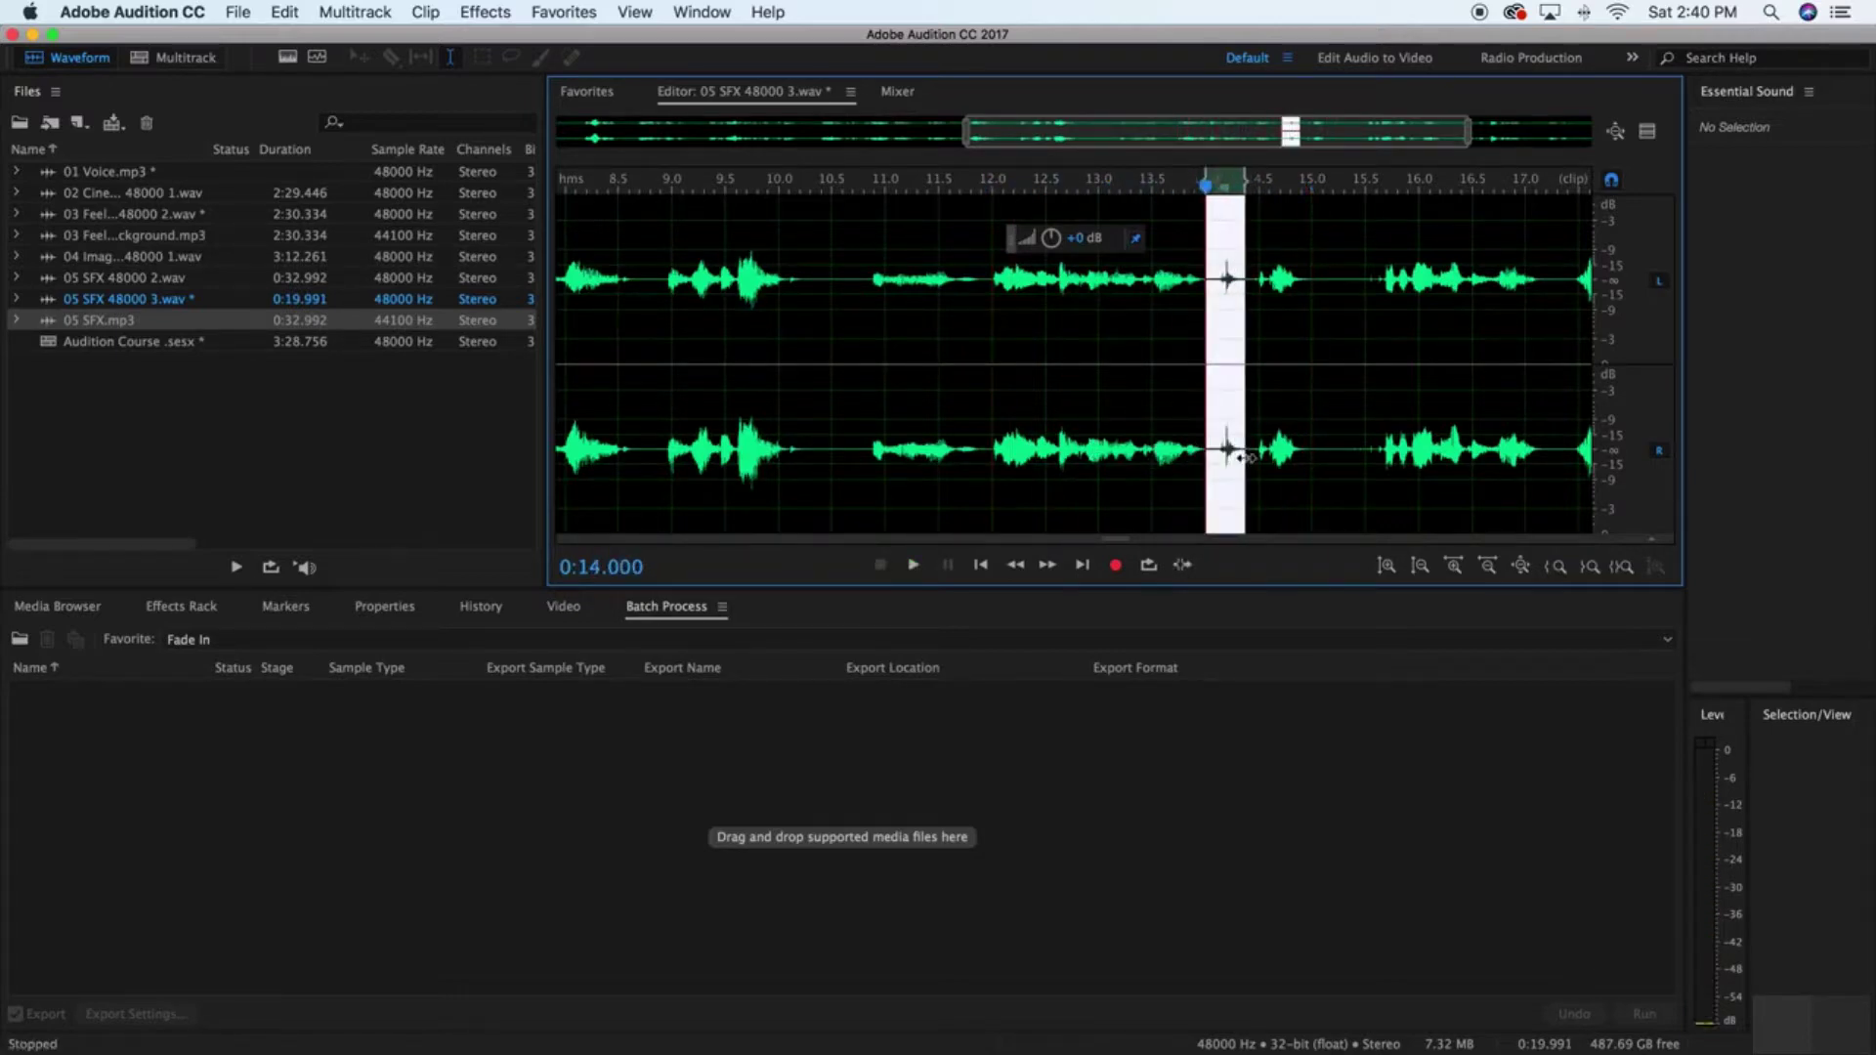
pyautogui.press('Delete')
pyautogui.click(1102, 464)
pyautogui.press('space')
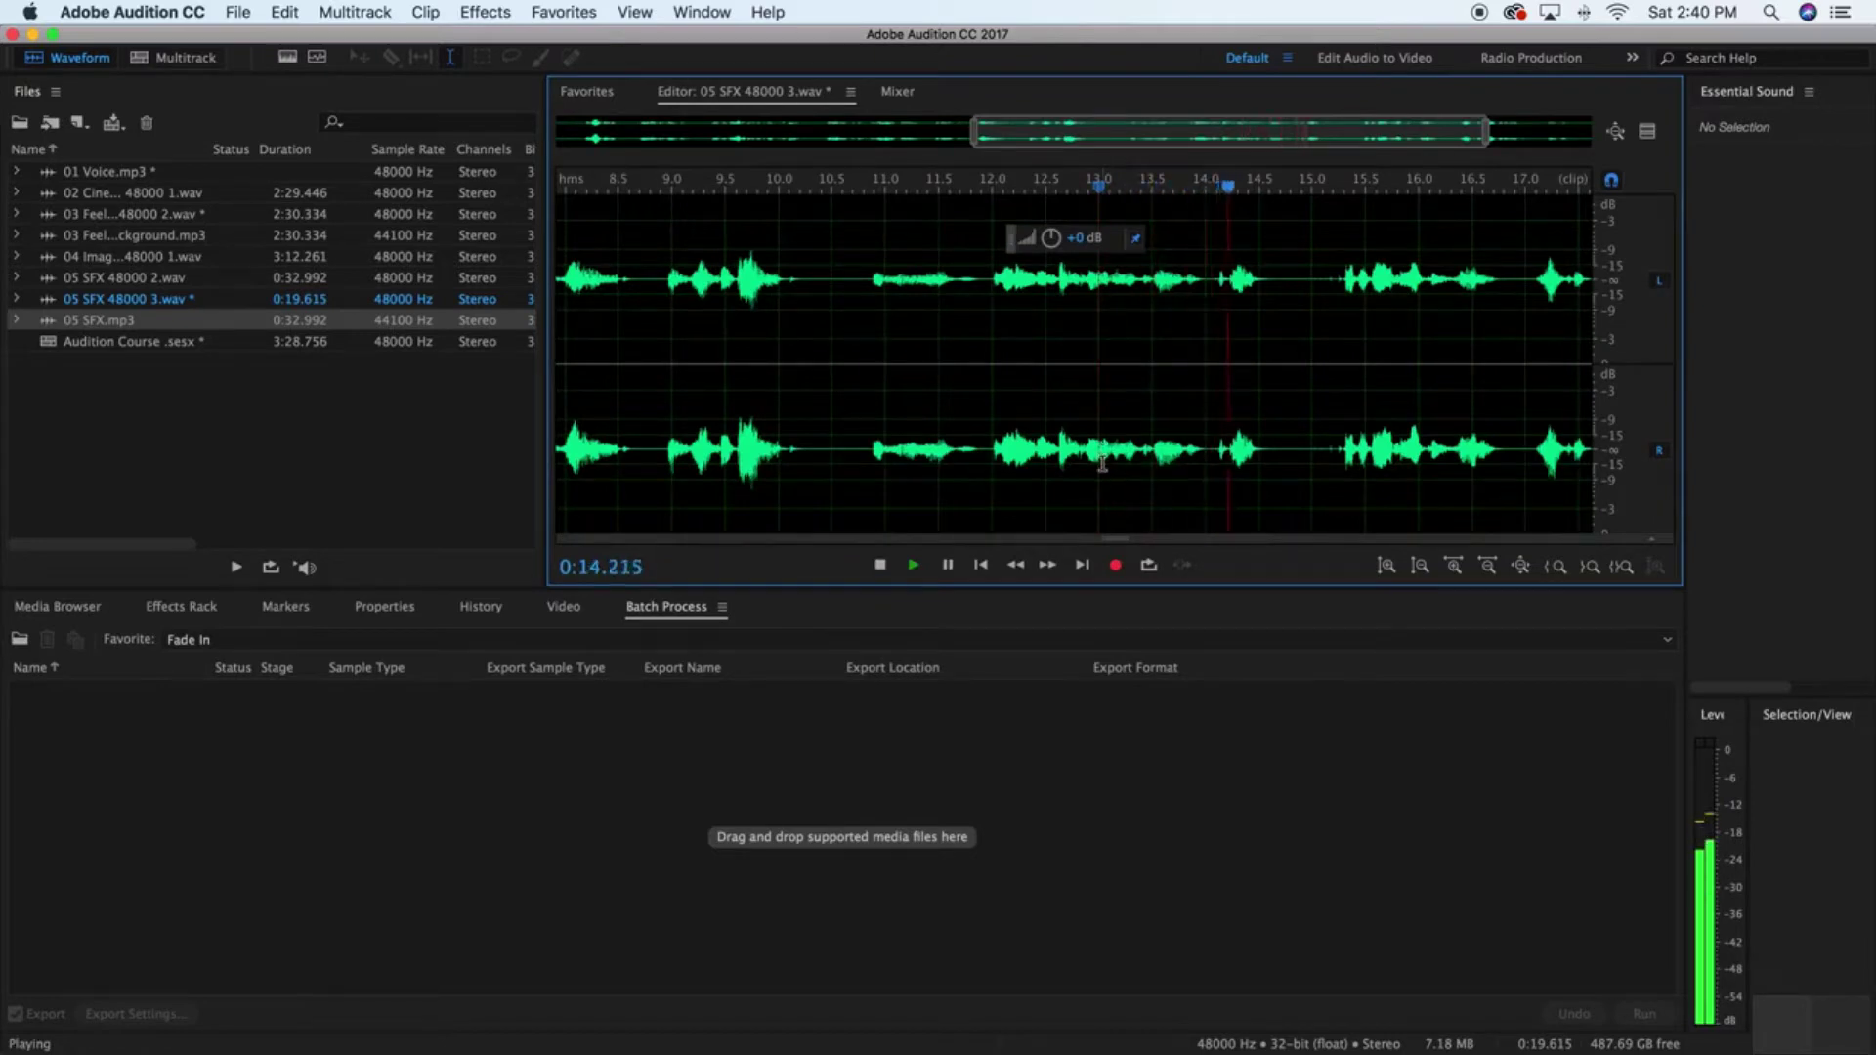
pyautogui.press('space')
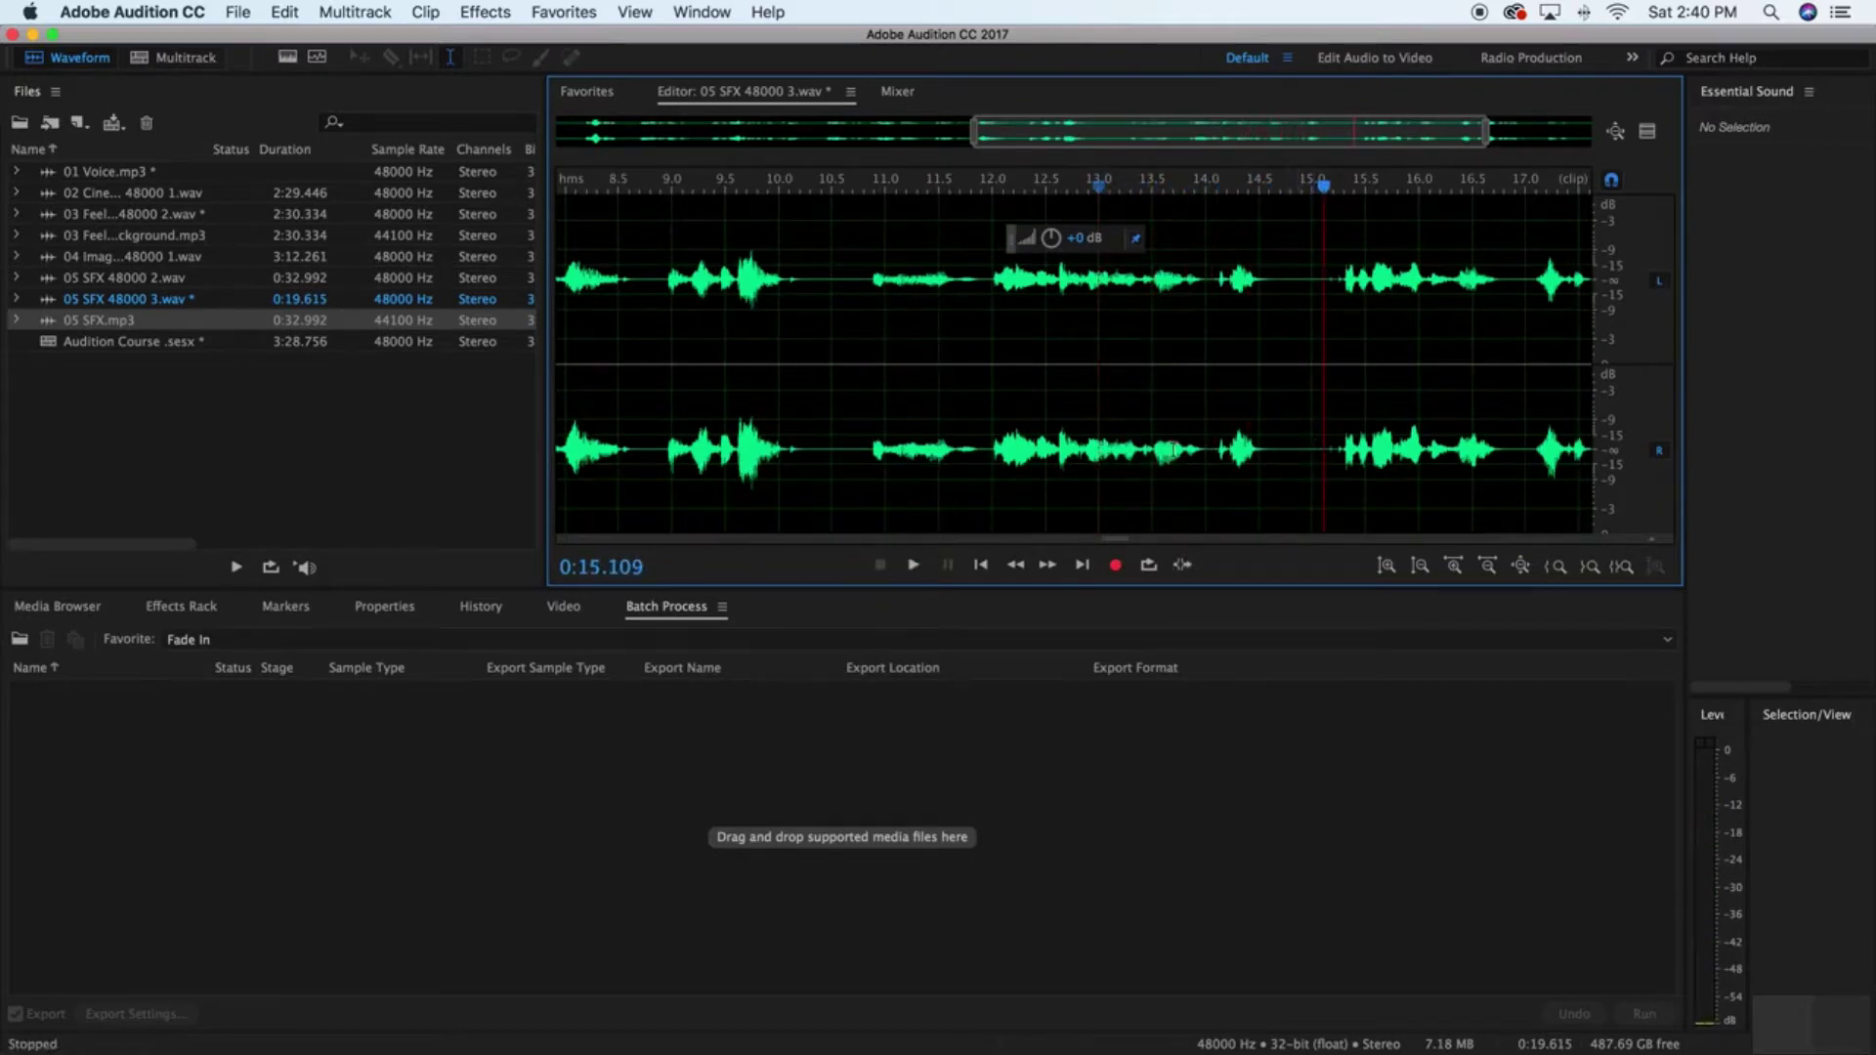
# Step: Cut the 14.55–15.2 s pause, leaving the clip 0:18.921 long
pyautogui.click(1267, 451)
pyautogui.press('space')
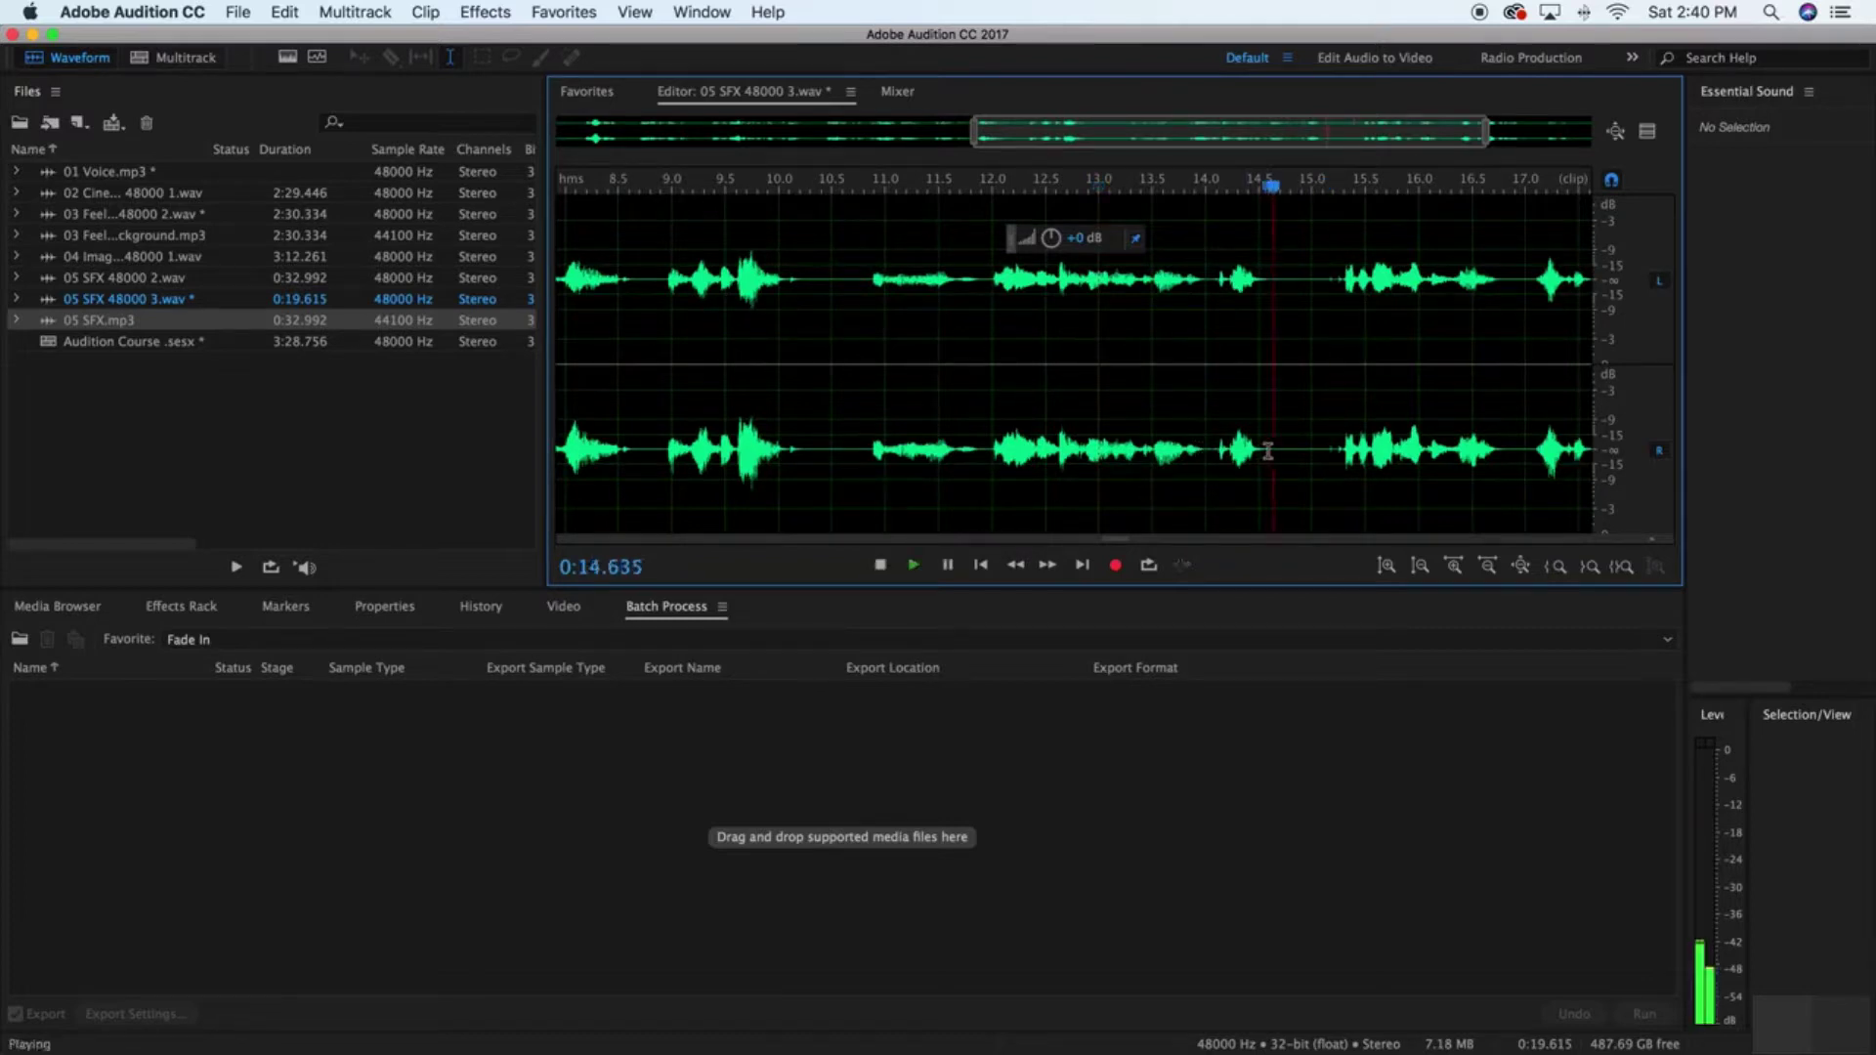
pyautogui.moveTo(1269, 450); pyautogui.dragTo(1341, 464)
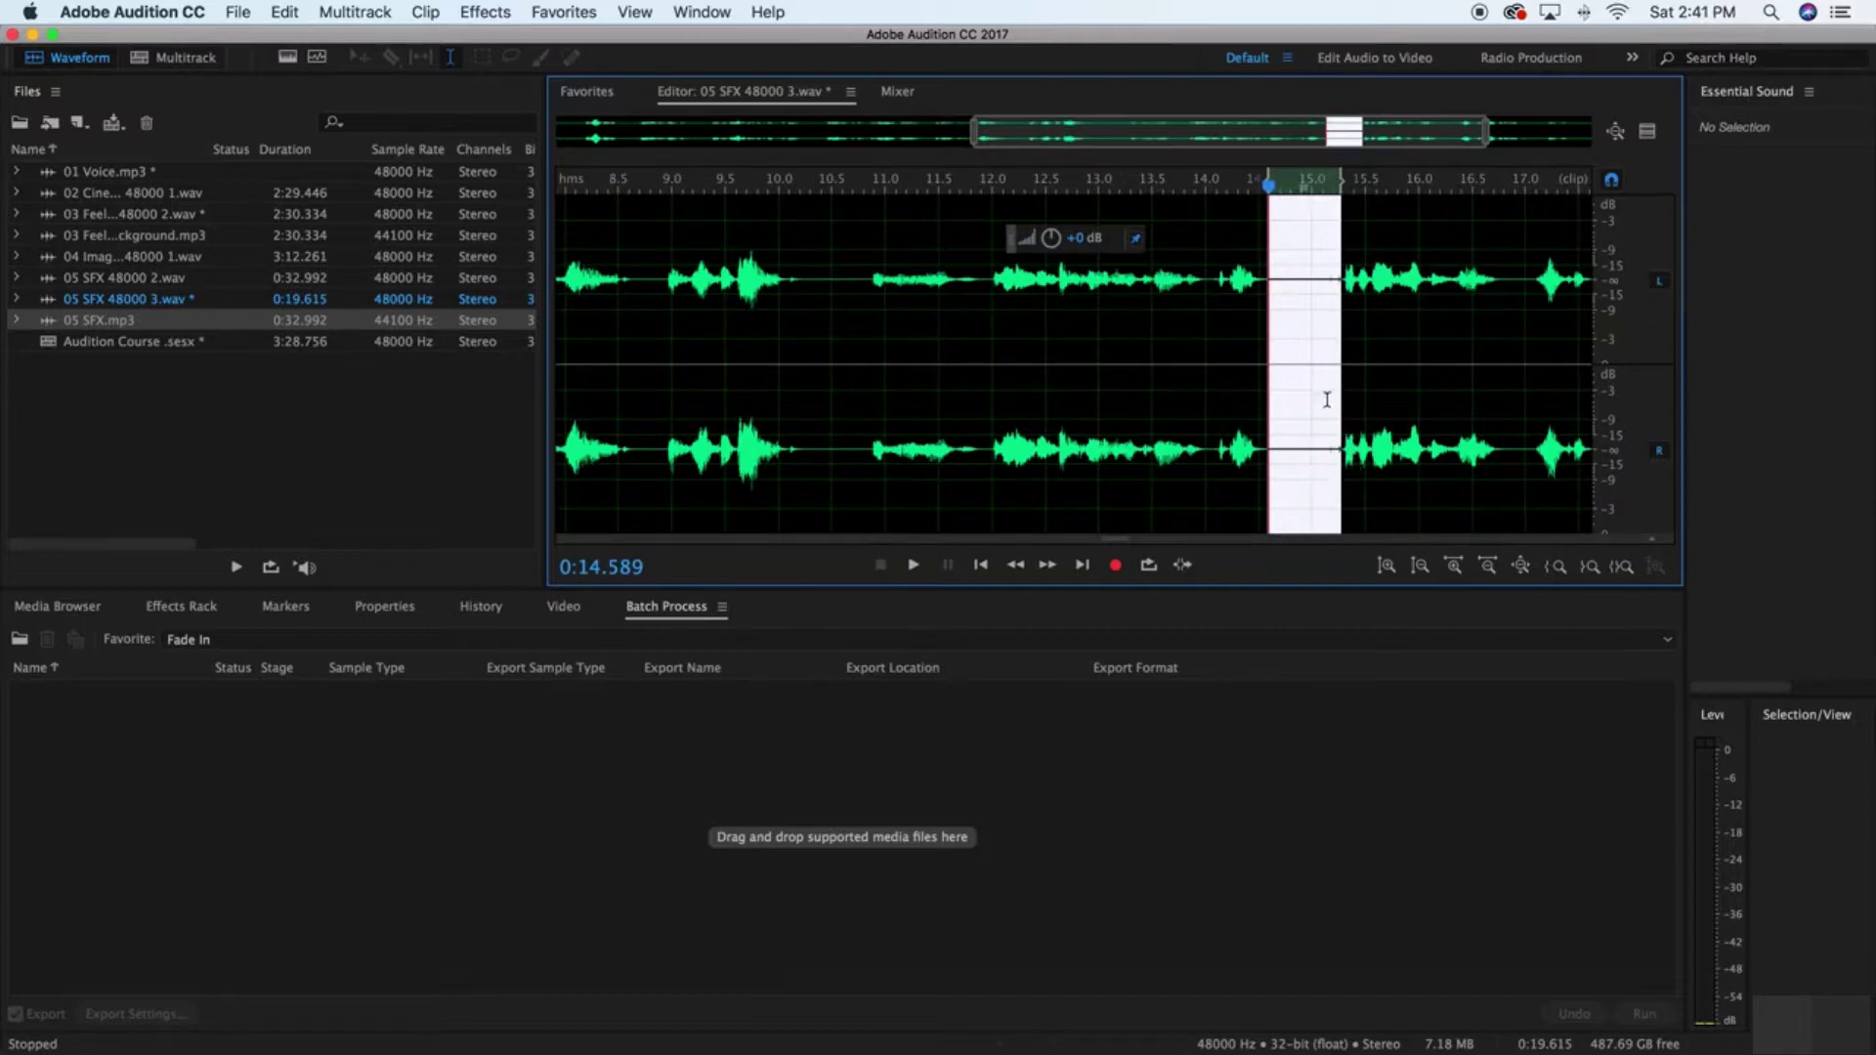
pyautogui.press('super+x')
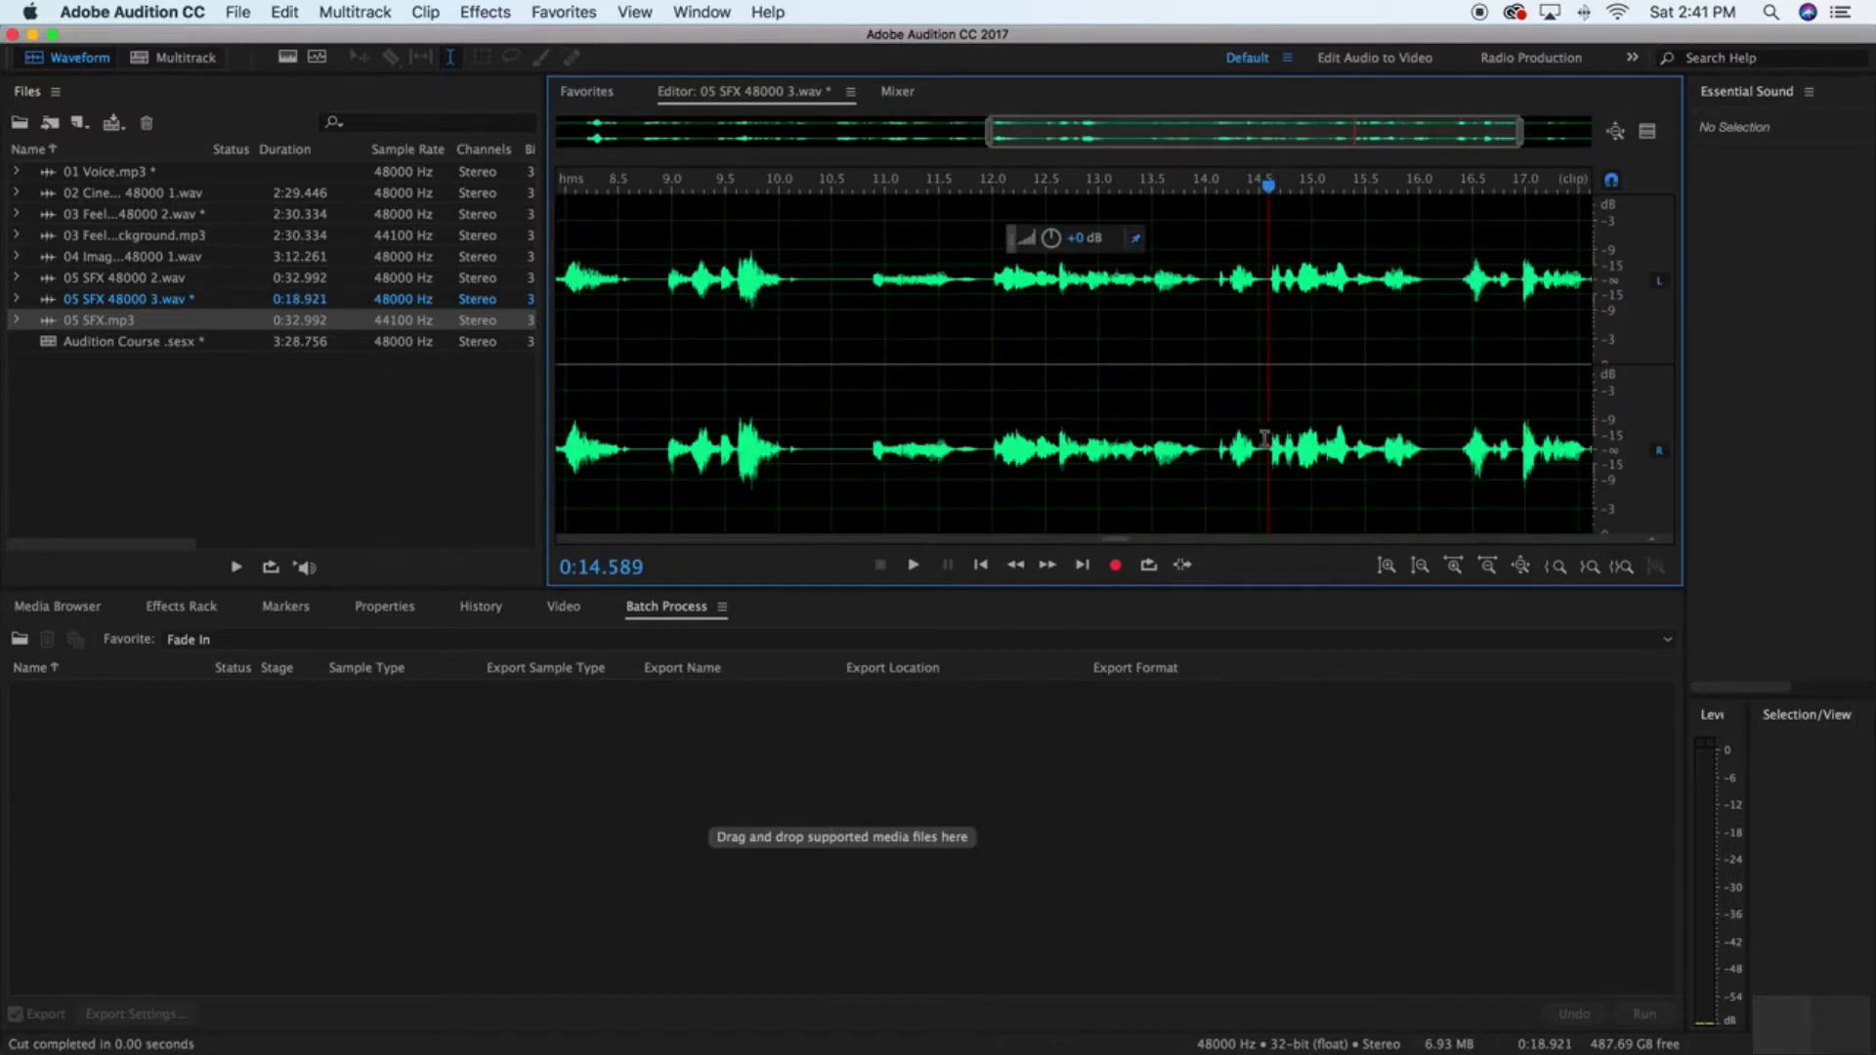
pyautogui.press('space')
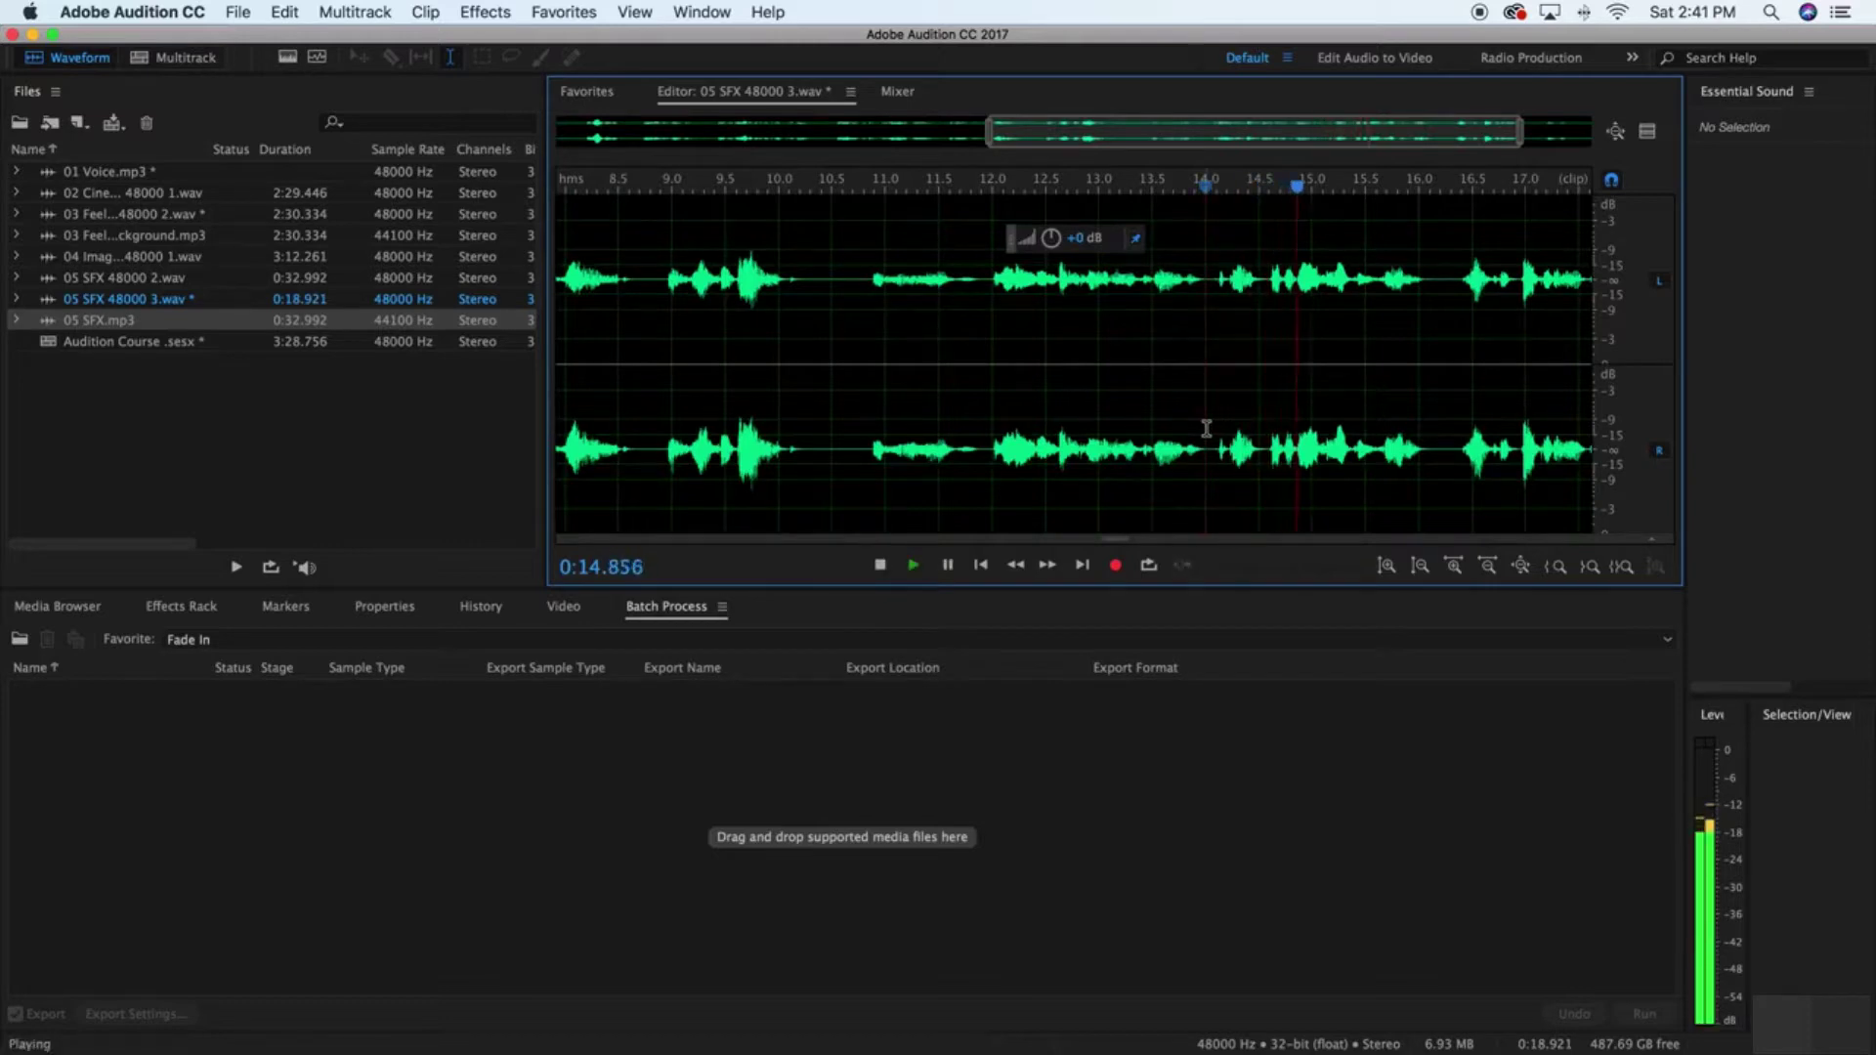
pyautogui.moveTo(1224, 142); pyautogui.dragTo(1339, 141)
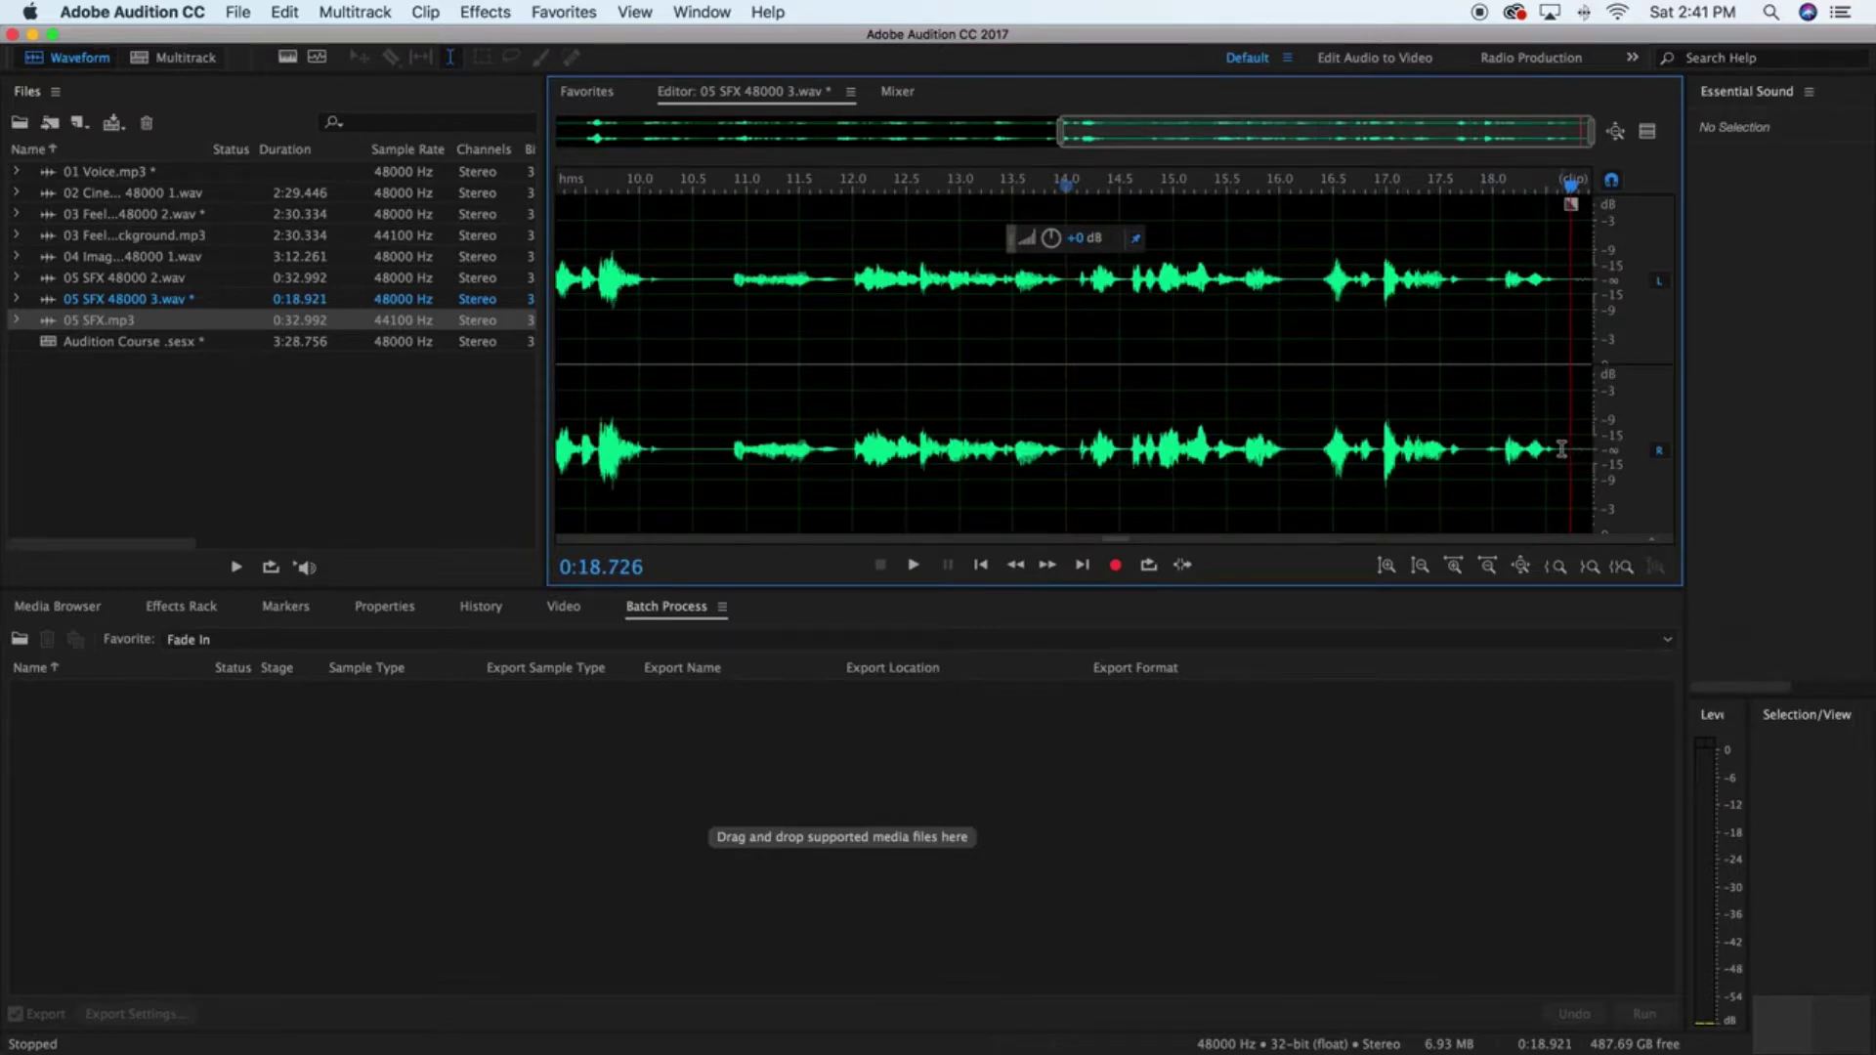
pyautogui.moveTo(1563, 449); pyautogui.dragTo(1615, 452)
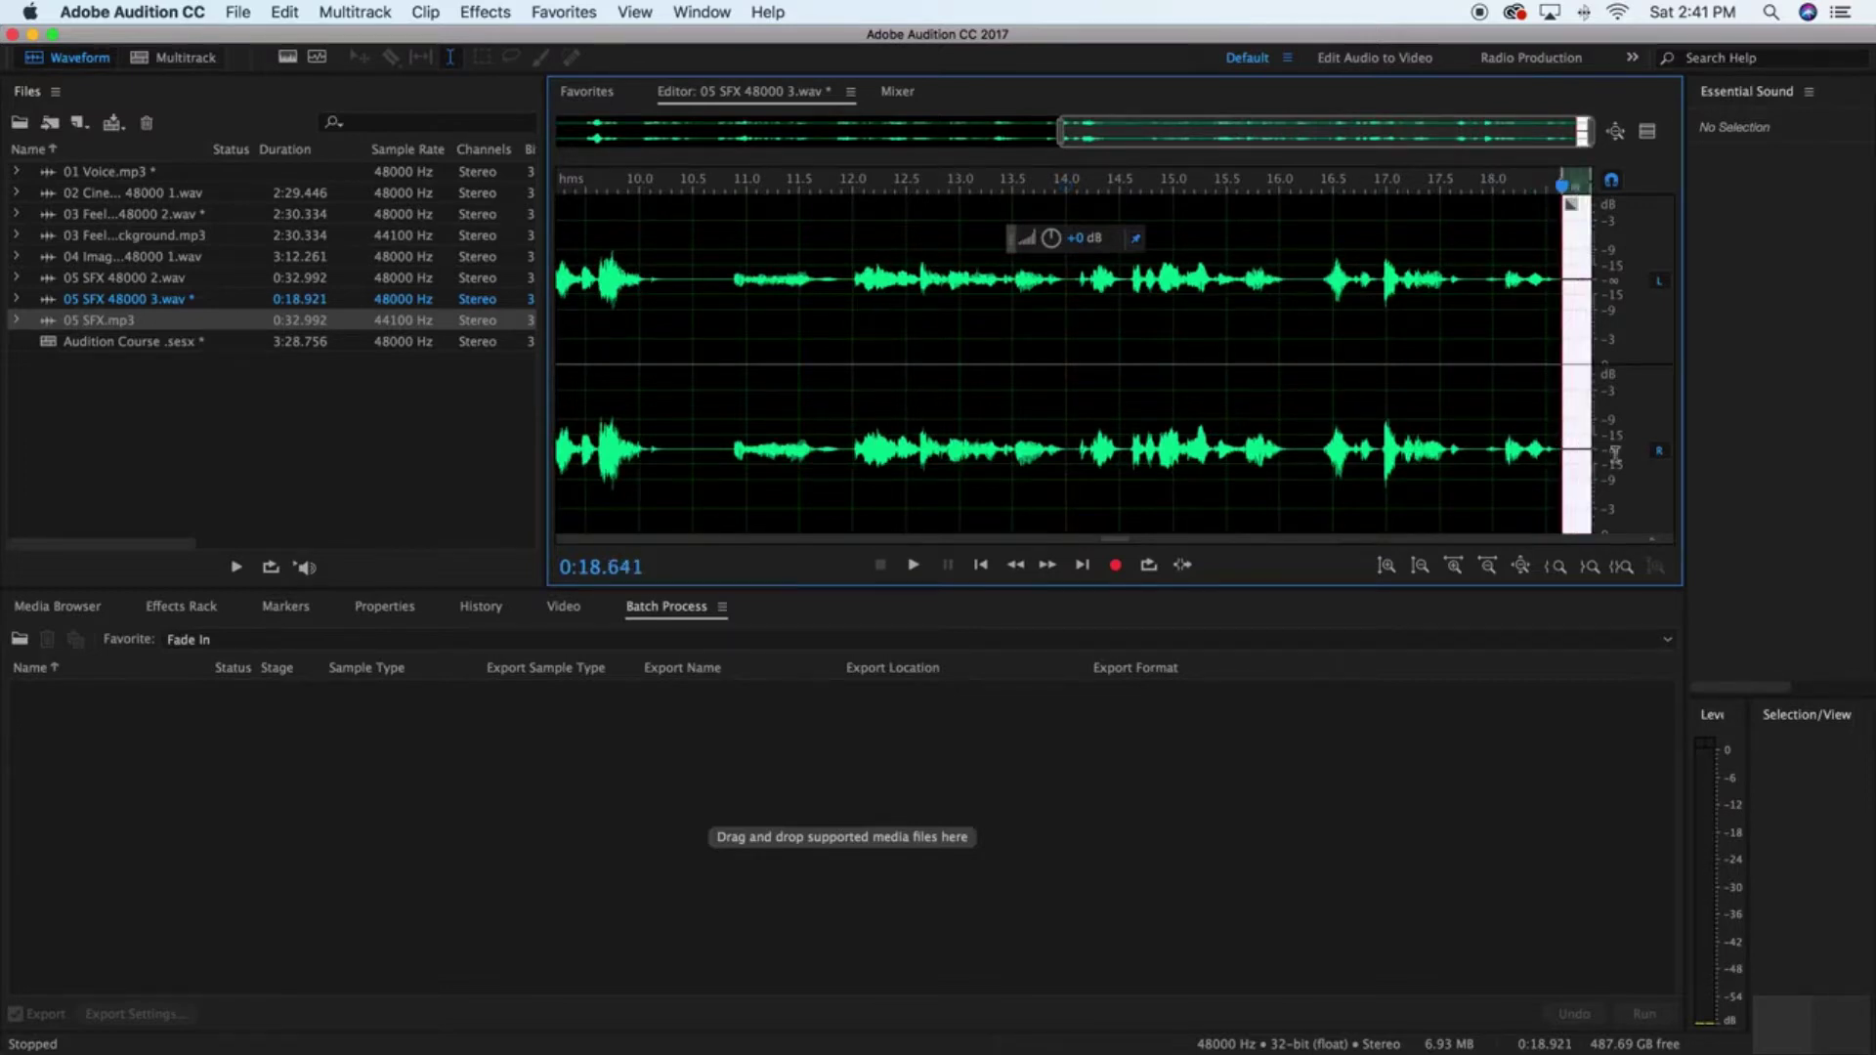
# Step: Silence the ending from 18.64 s and play the edited clip from the start
pyautogui.rightClick(1576, 420)
pyautogui.click(1279, 881)
pyautogui.click(936, 464)
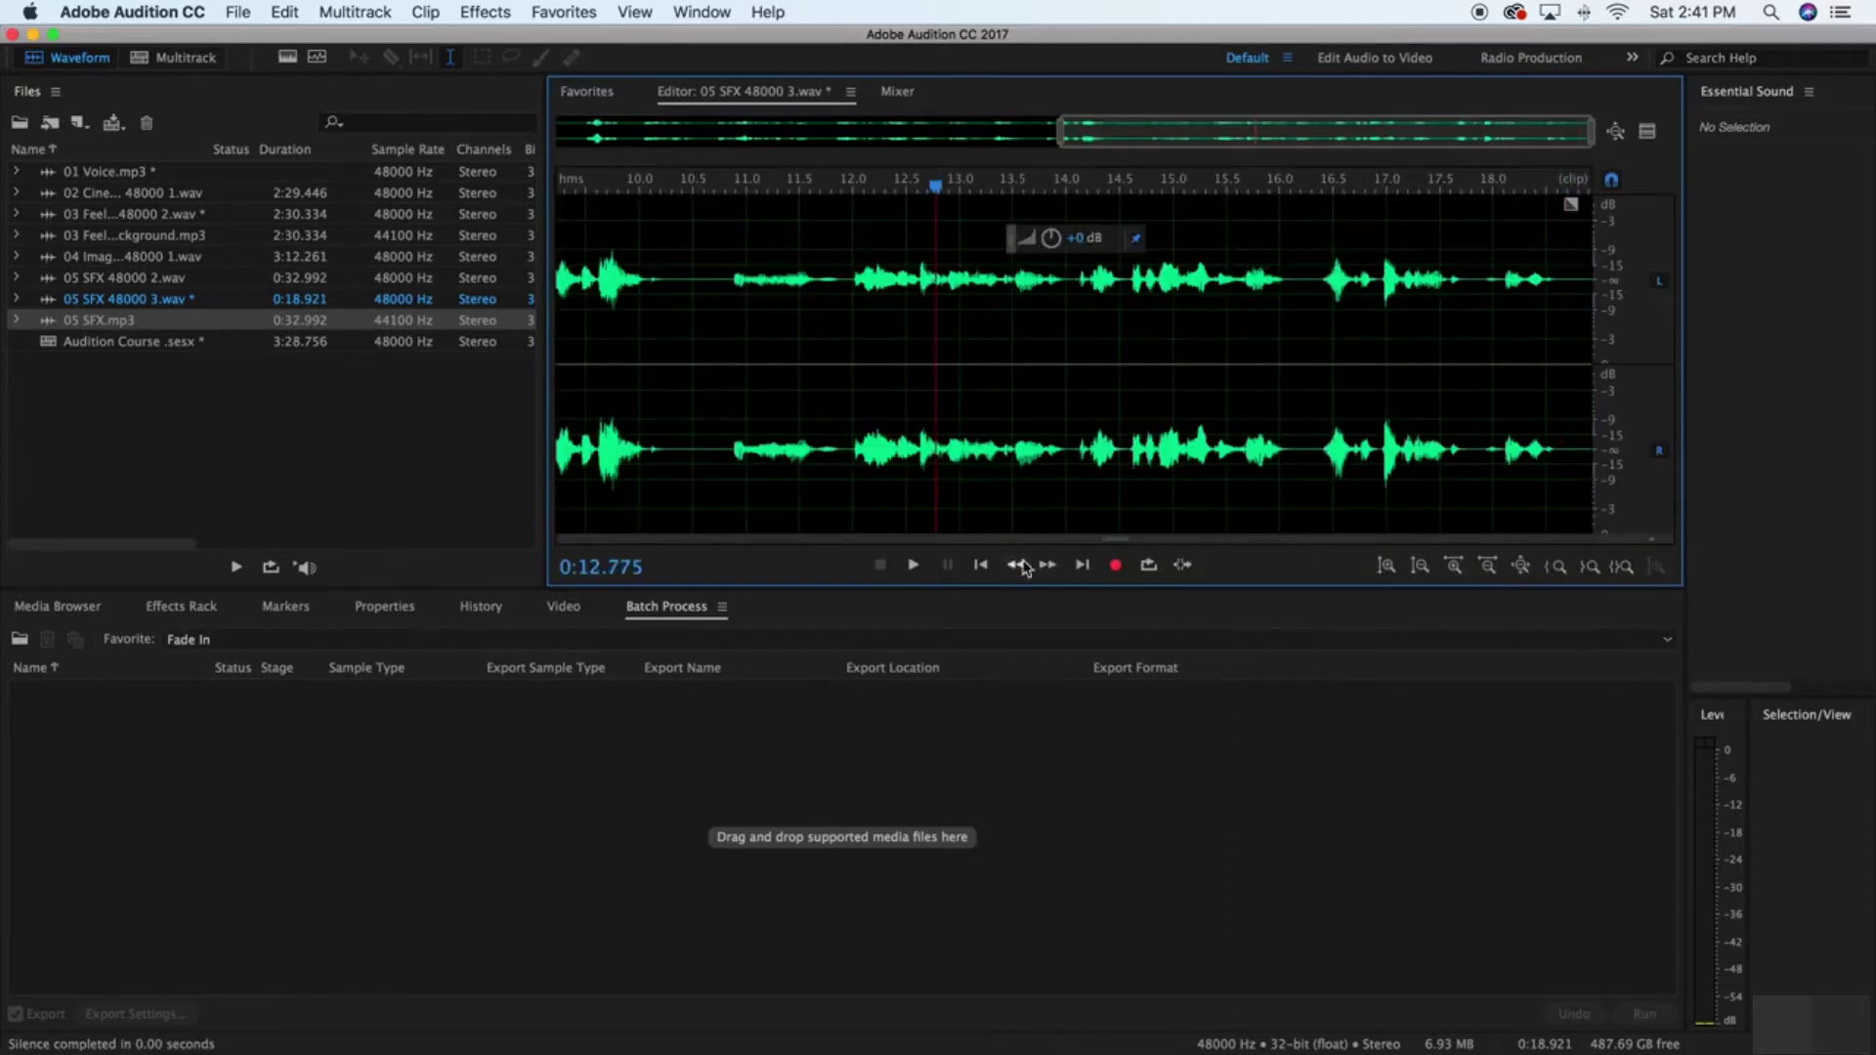
pyautogui.click(993, 569)
pyautogui.press('space')
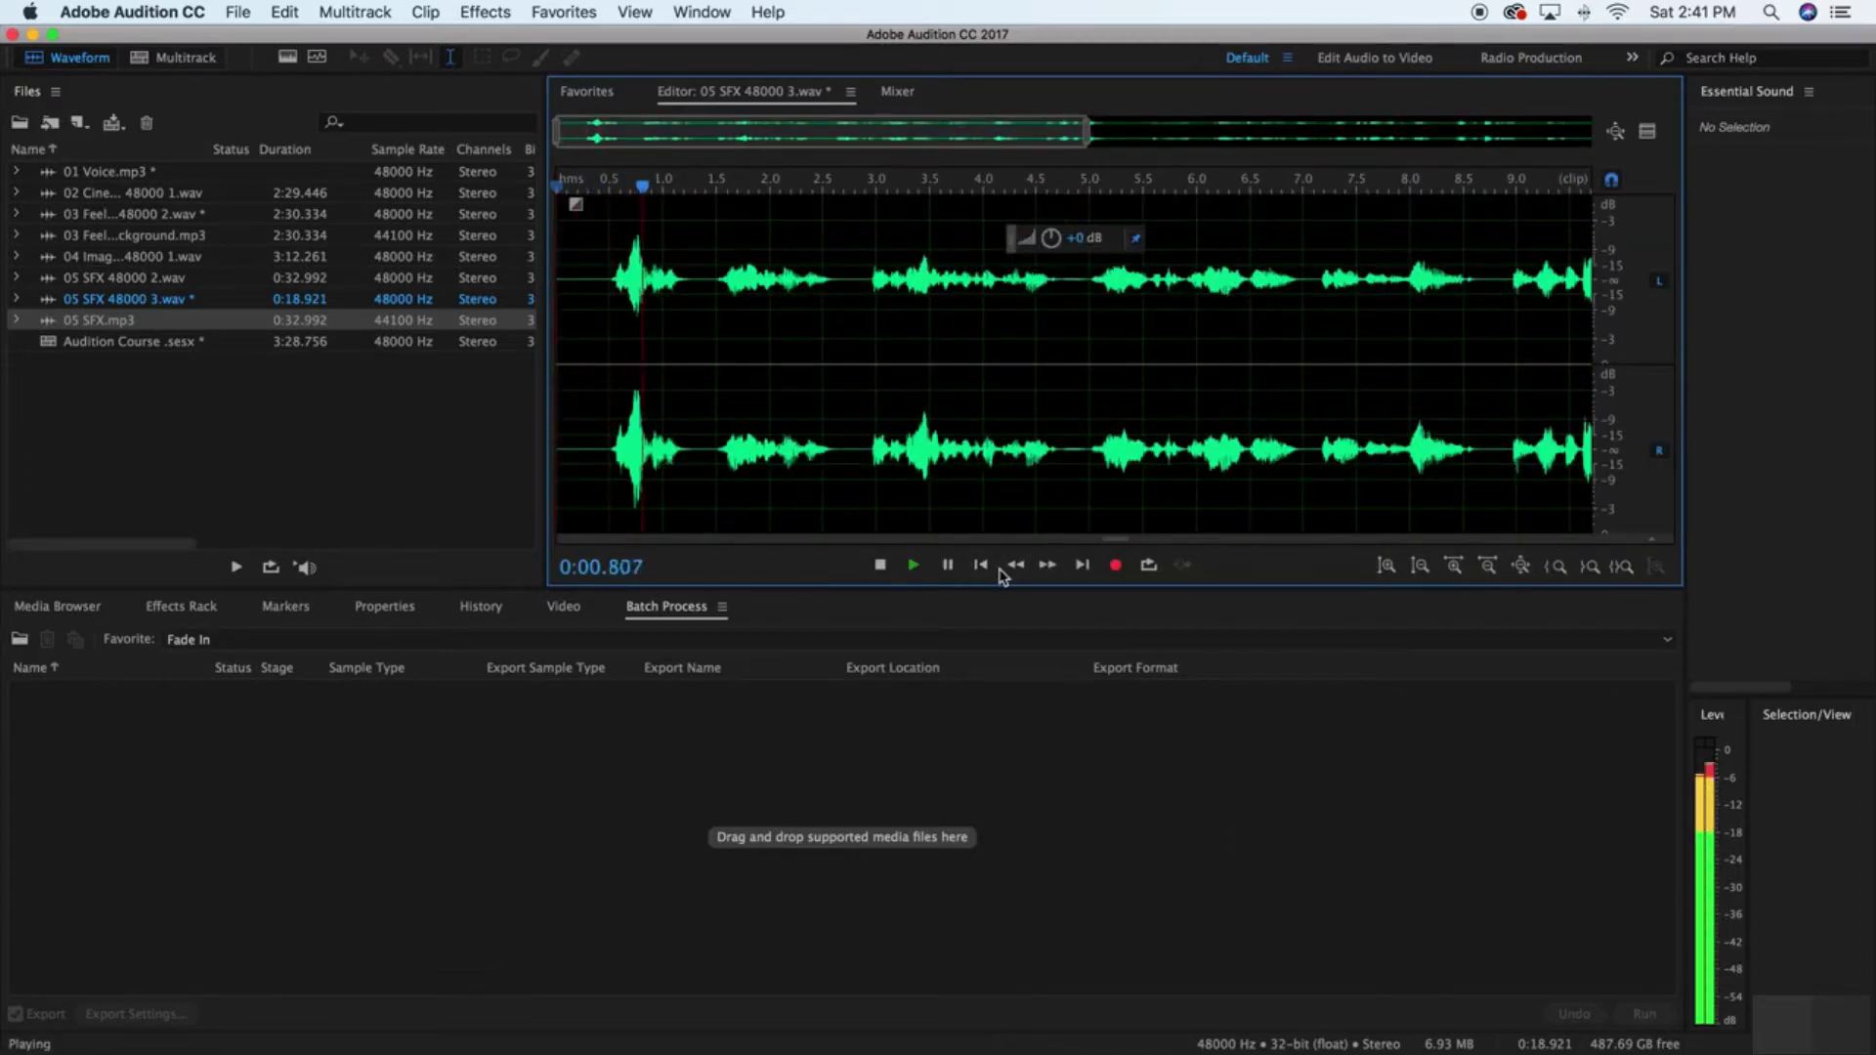
pyautogui.press('XF86AudioRaiseVolume')
pyautogui.moveTo(1087, 136); pyautogui.dragTo(1614, 153)
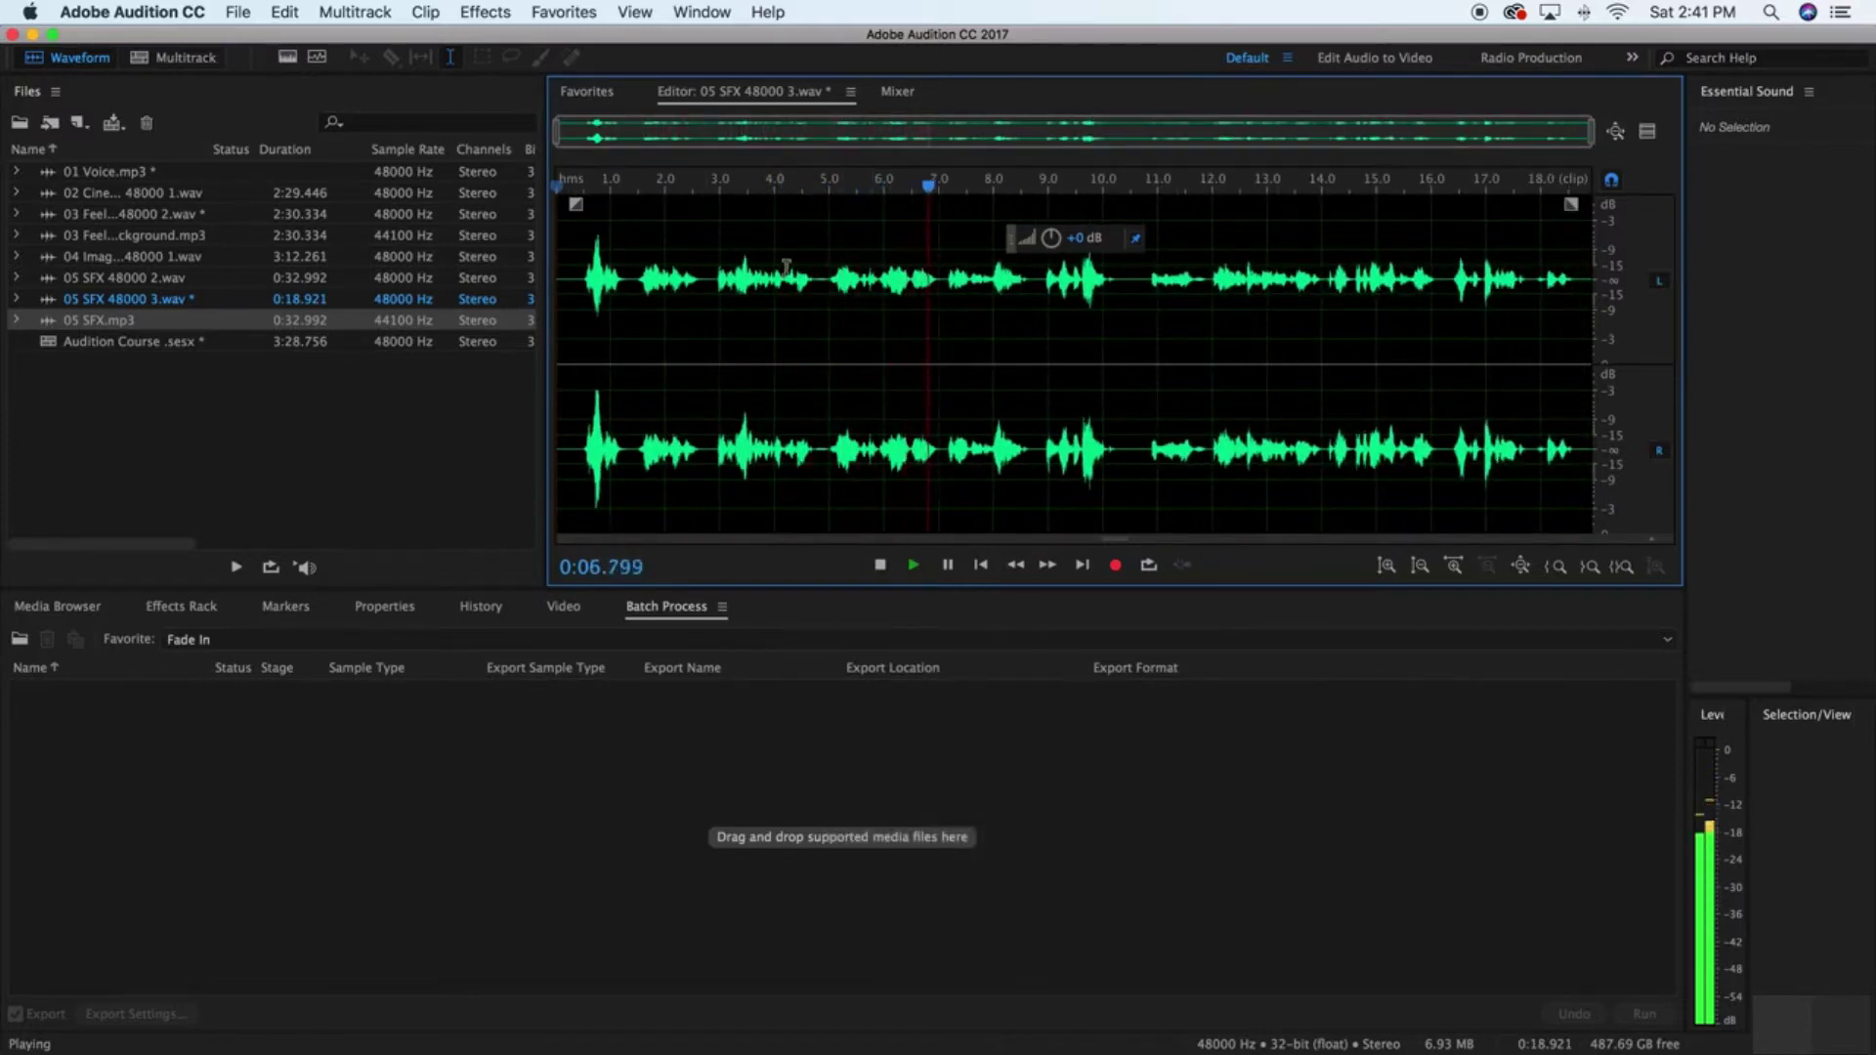
pyautogui.press('space')
# Step: Silence the thin noise slice near 4.73 seconds and play back to check
pyautogui.moveTo(816, 450); pyautogui.dragTo(822, 451)
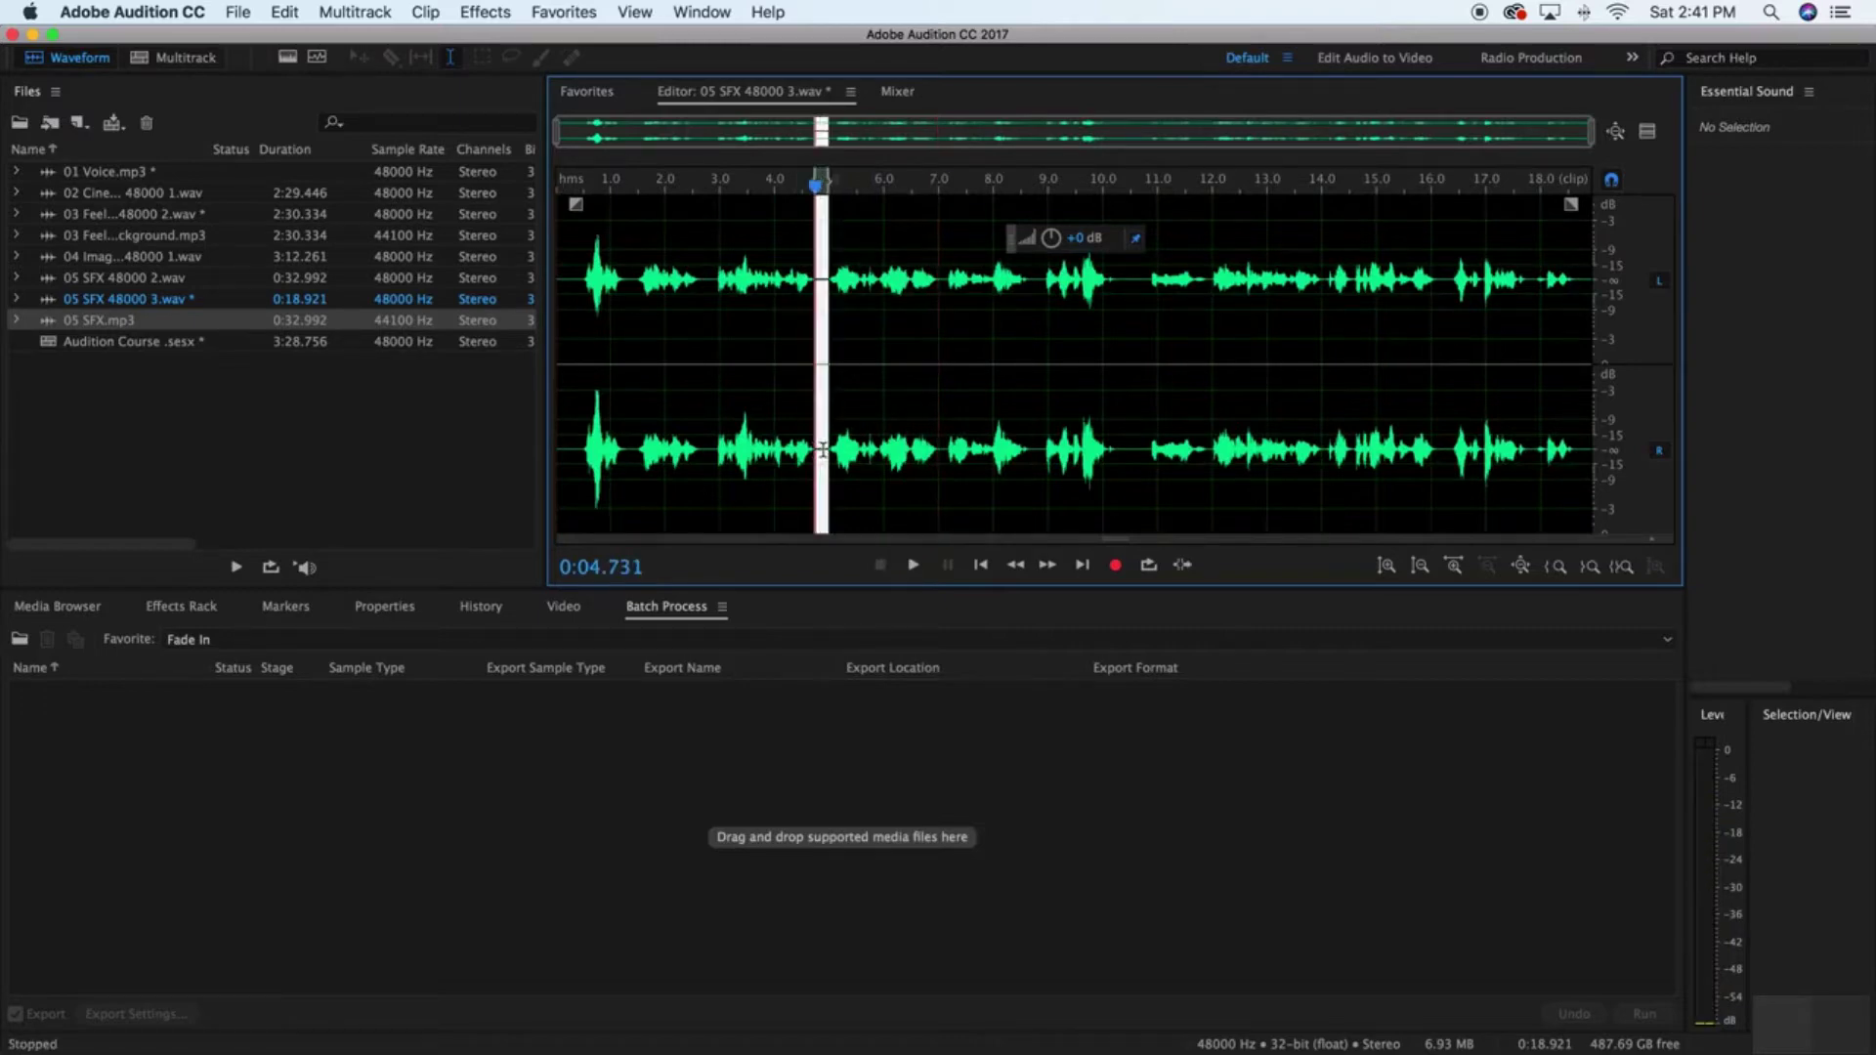
pyautogui.rightClick(822, 442)
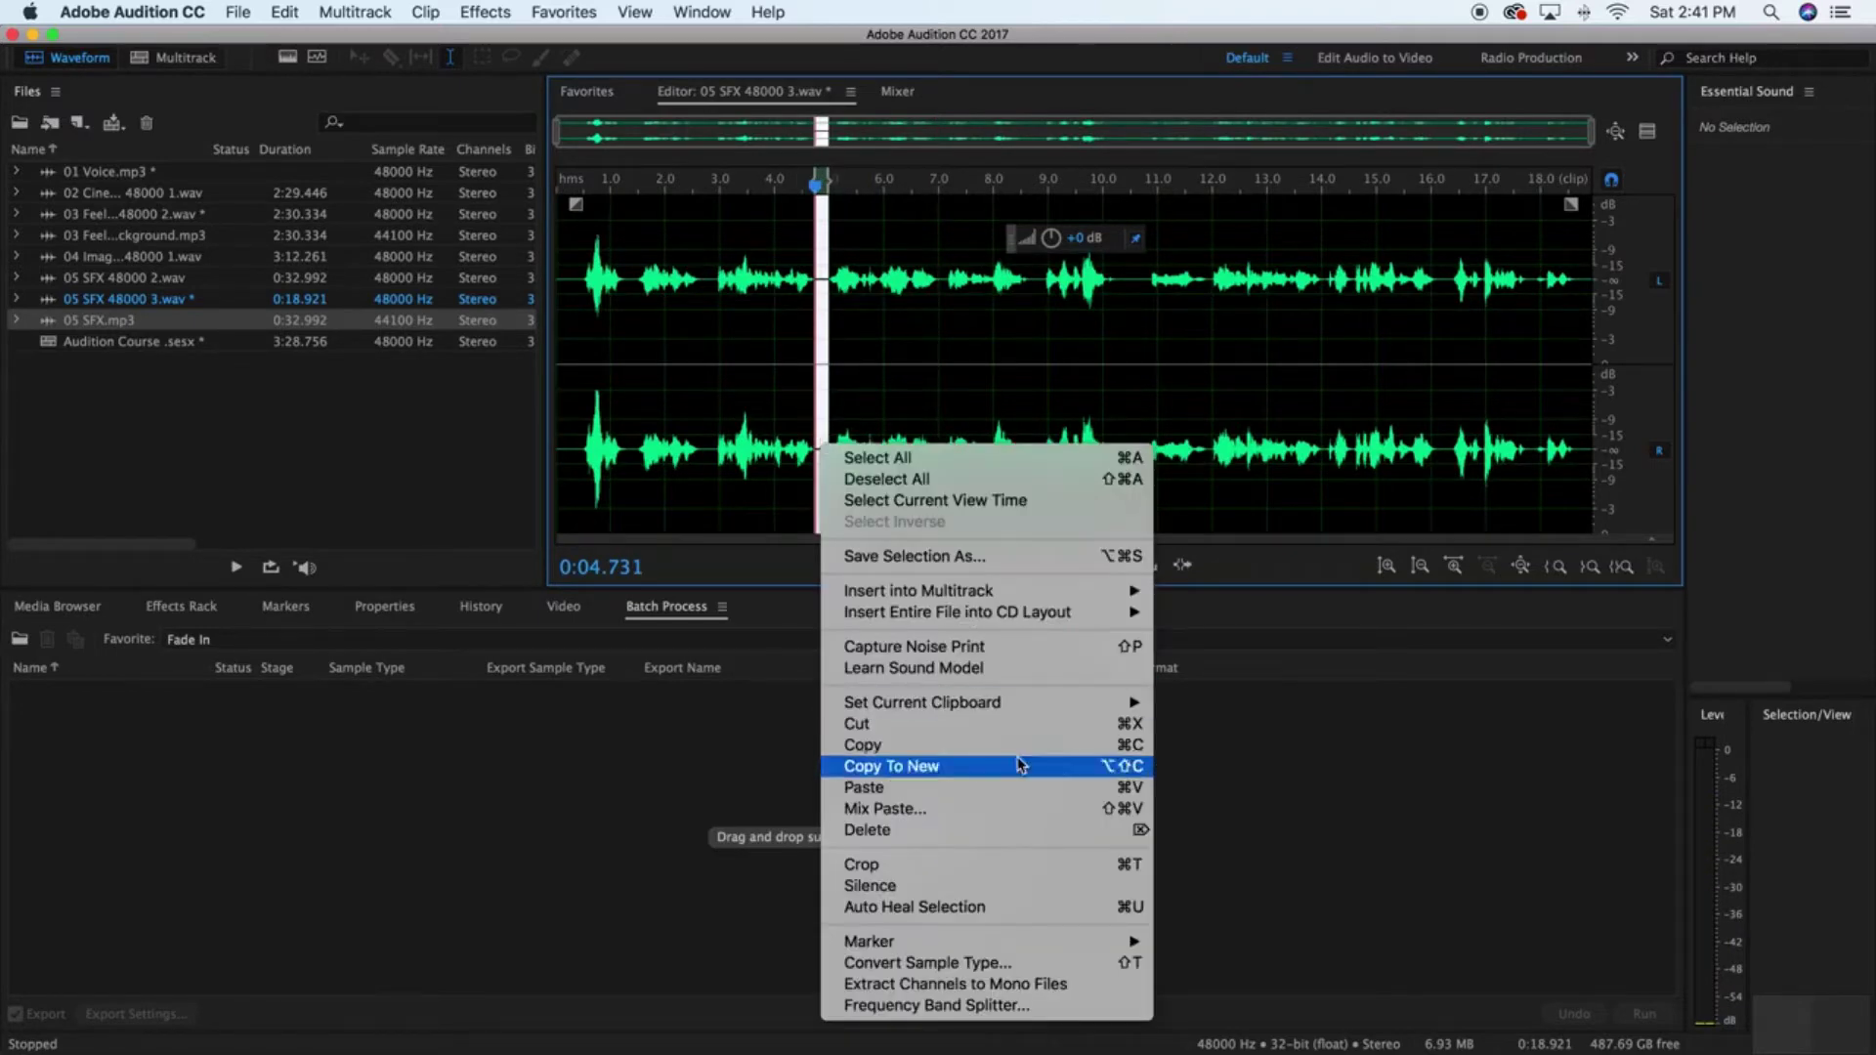
pyautogui.click(1004, 889)
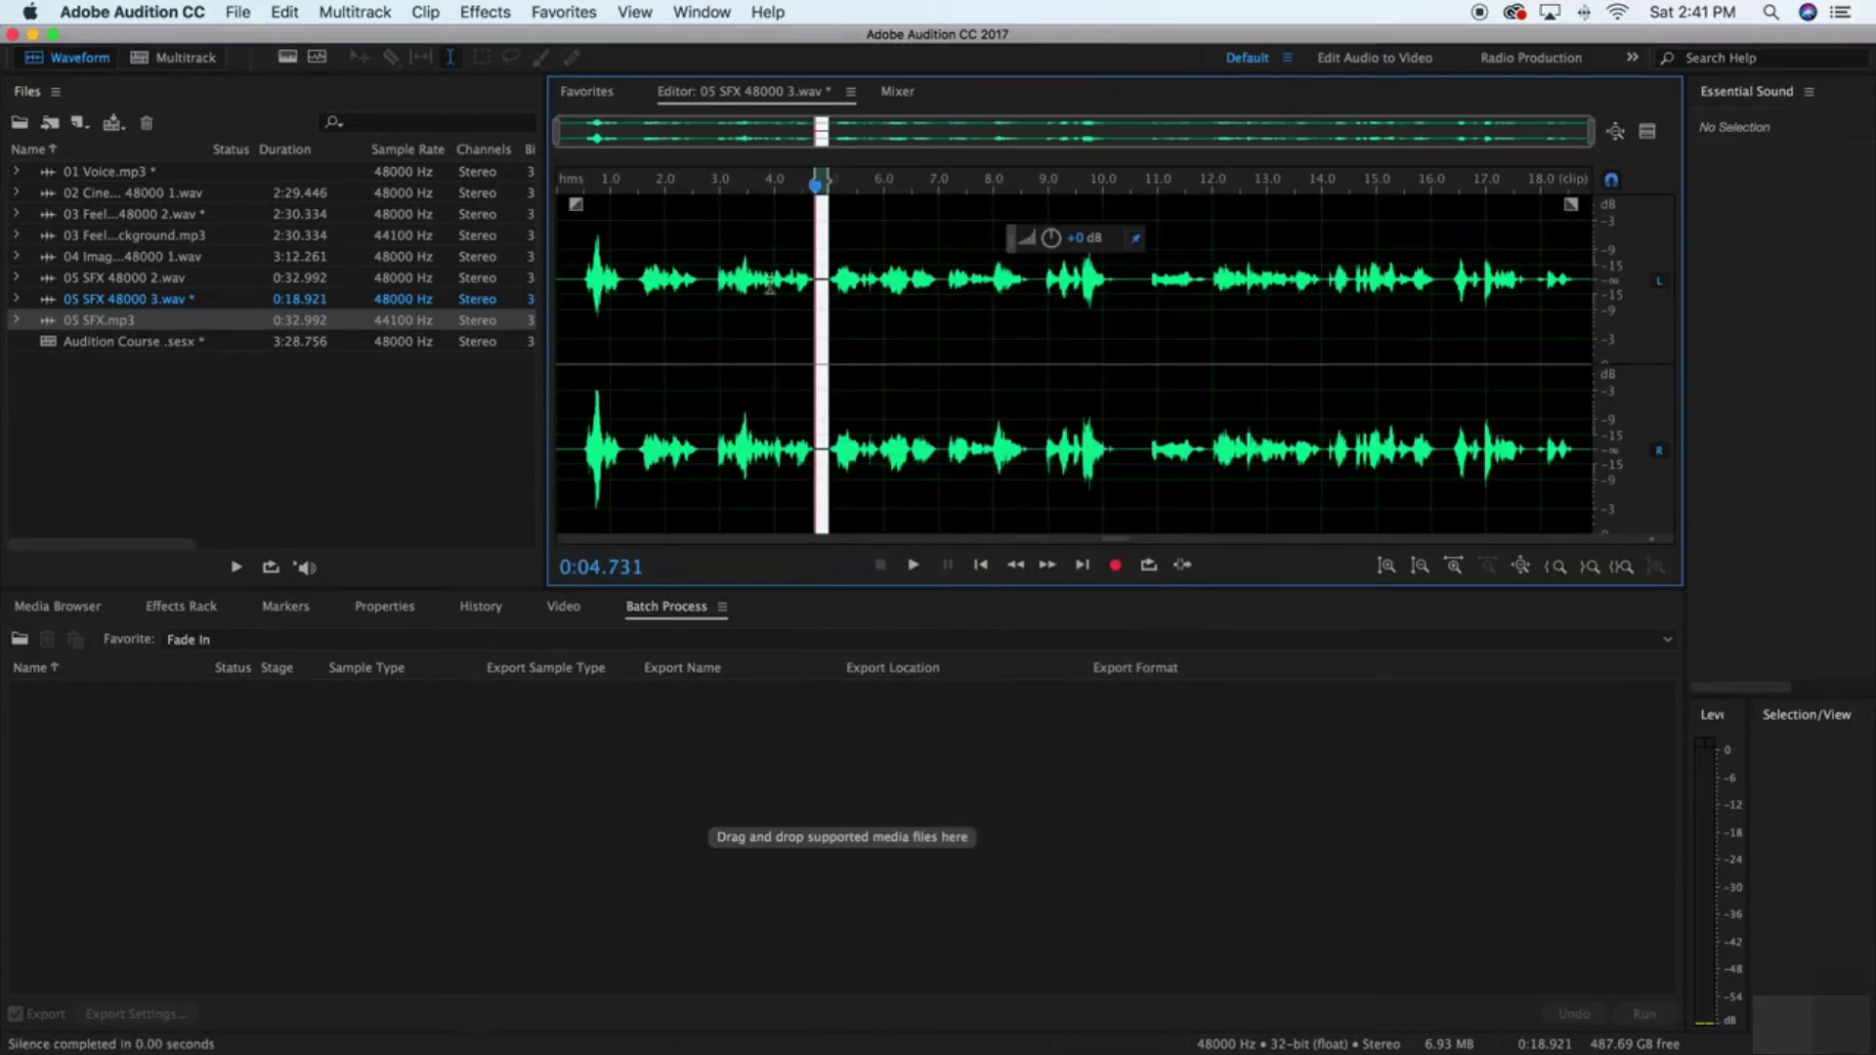
pyautogui.click(710, 438)
pyautogui.press('space')
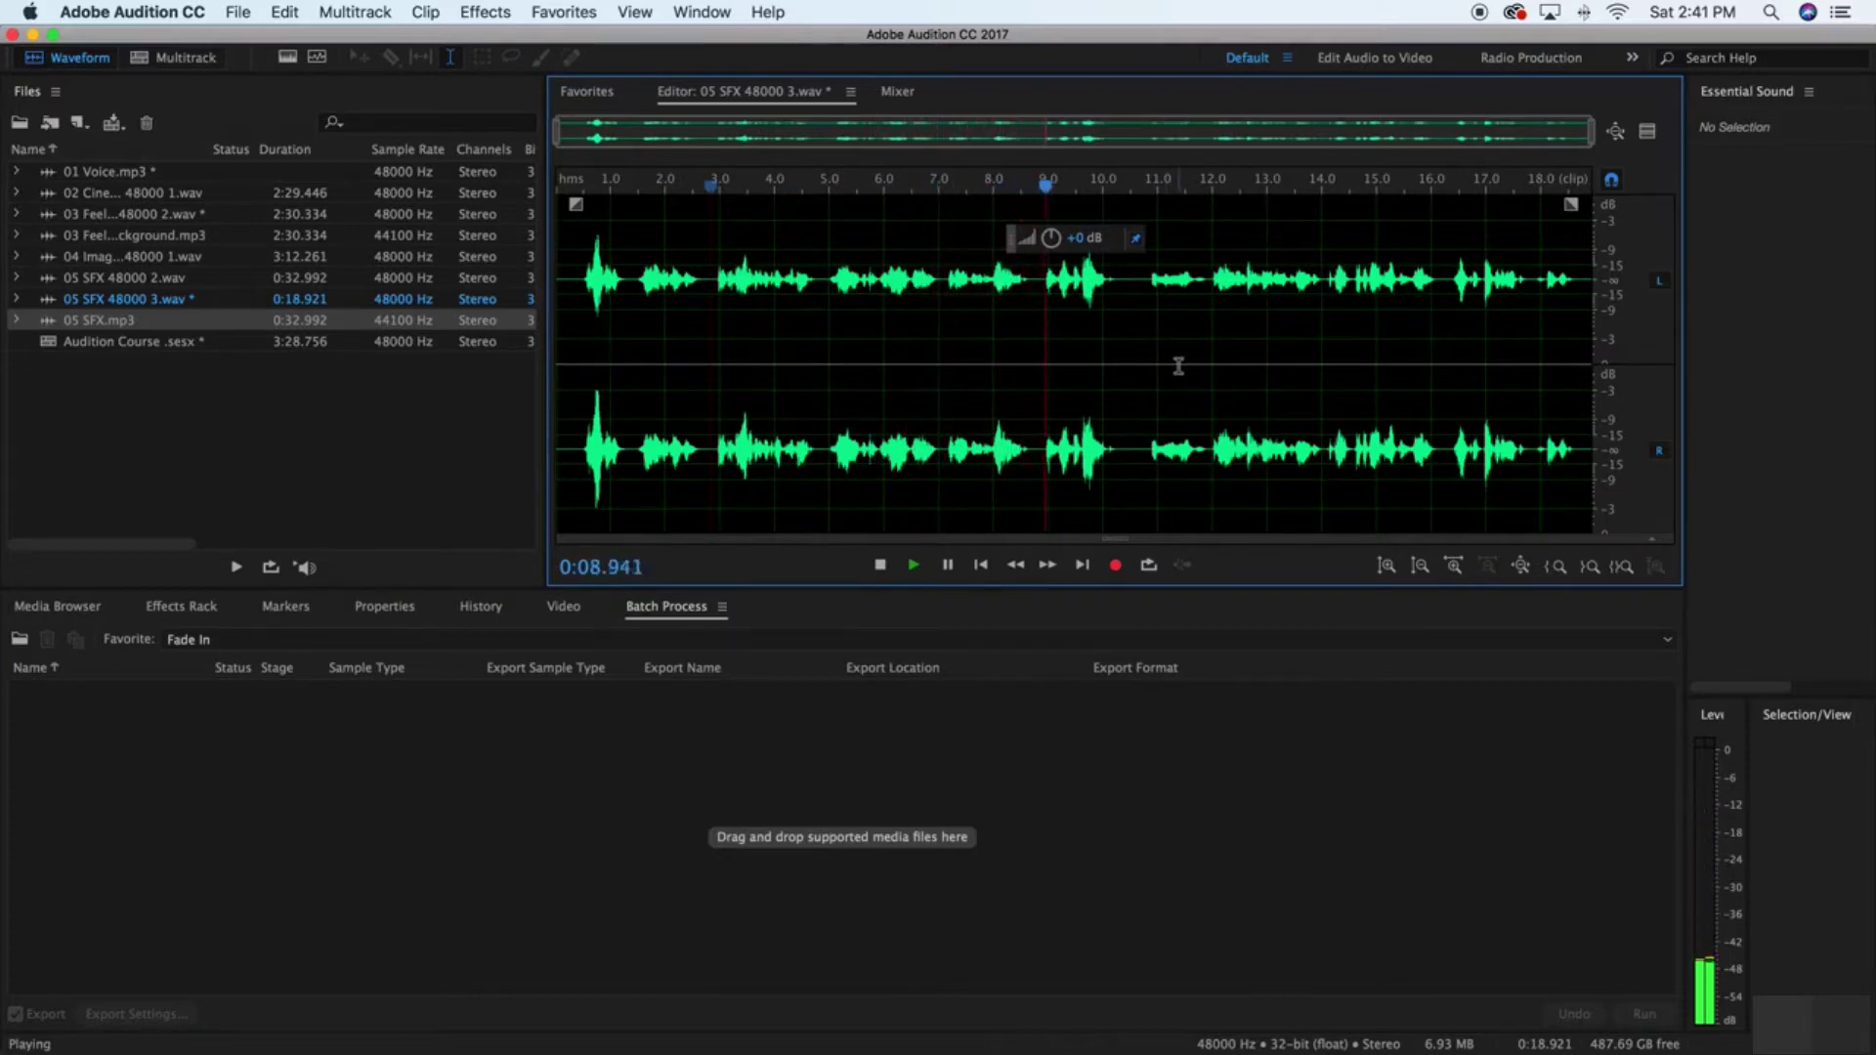
pyautogui.scroll(2, 1178, 370)
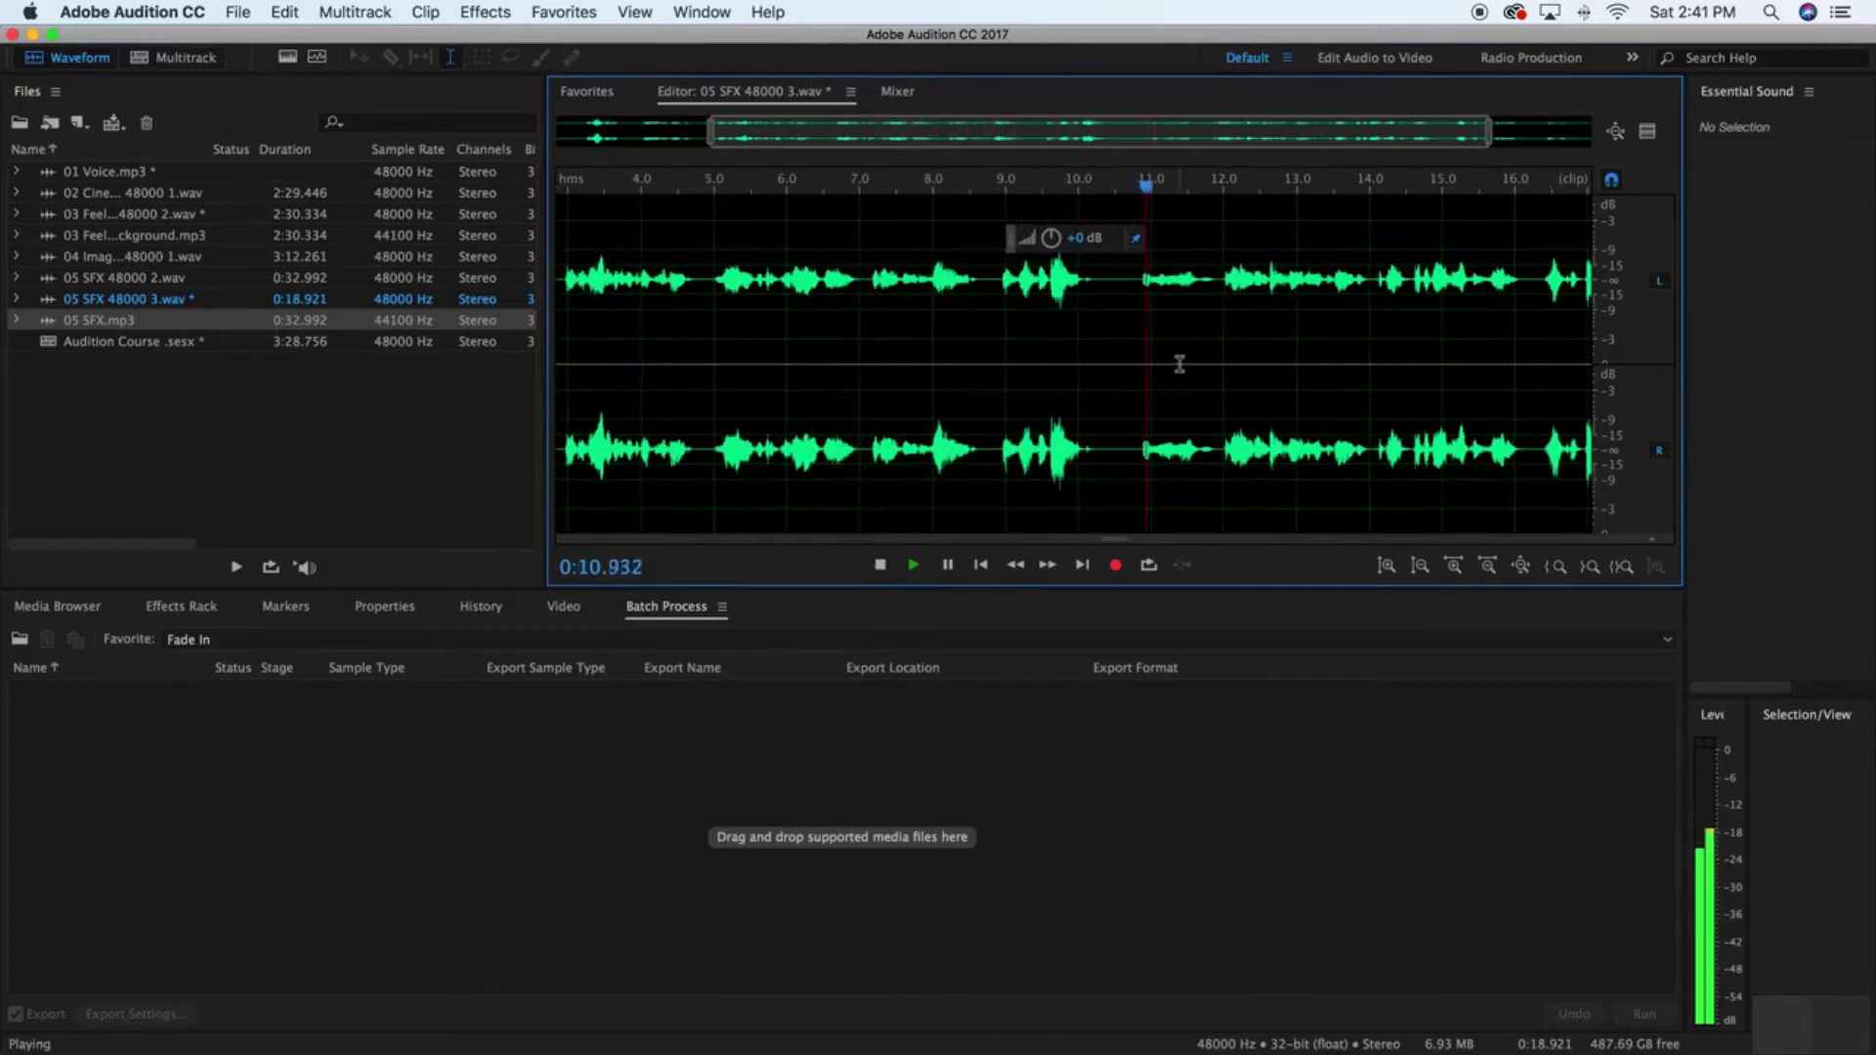
pyautogui.moveTo(1167, 132); pyautogui.dragTo(1388, 148)
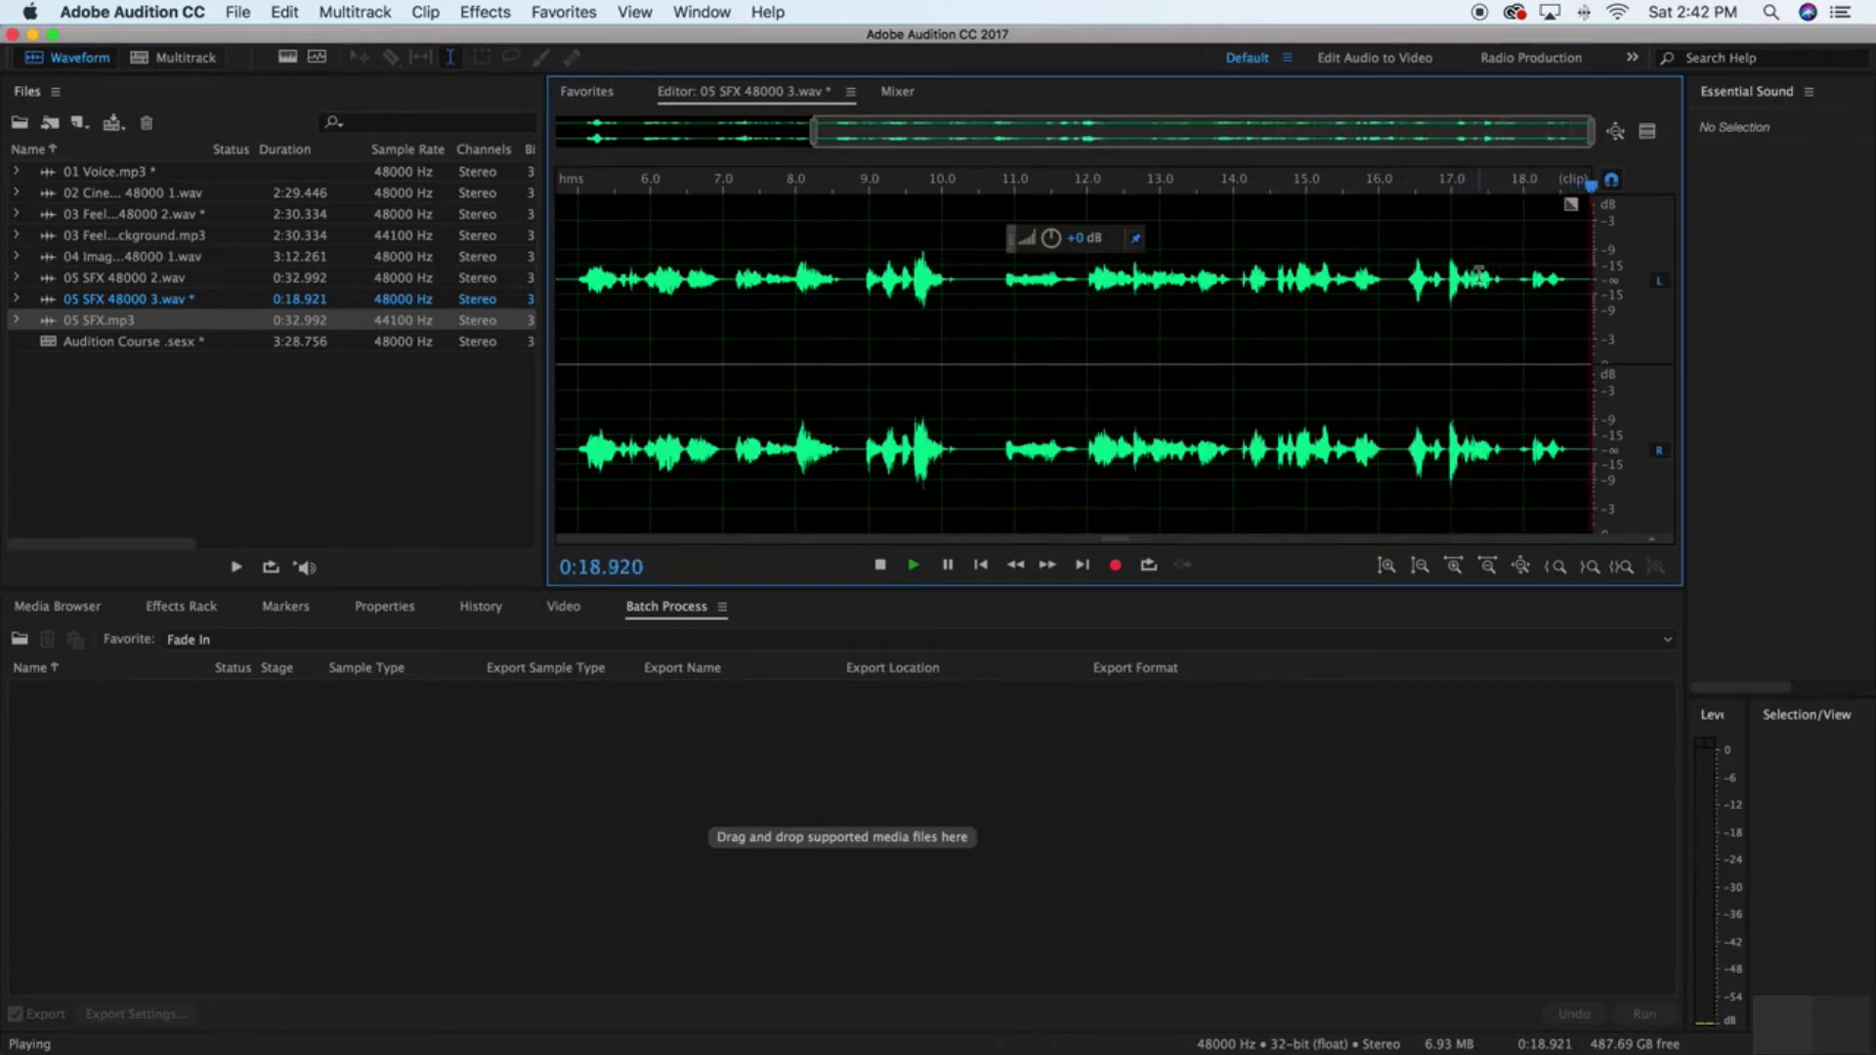
# Step: Undo the earlier edits to restore the cut audio, then deselect
pyautogui.press('super+z')
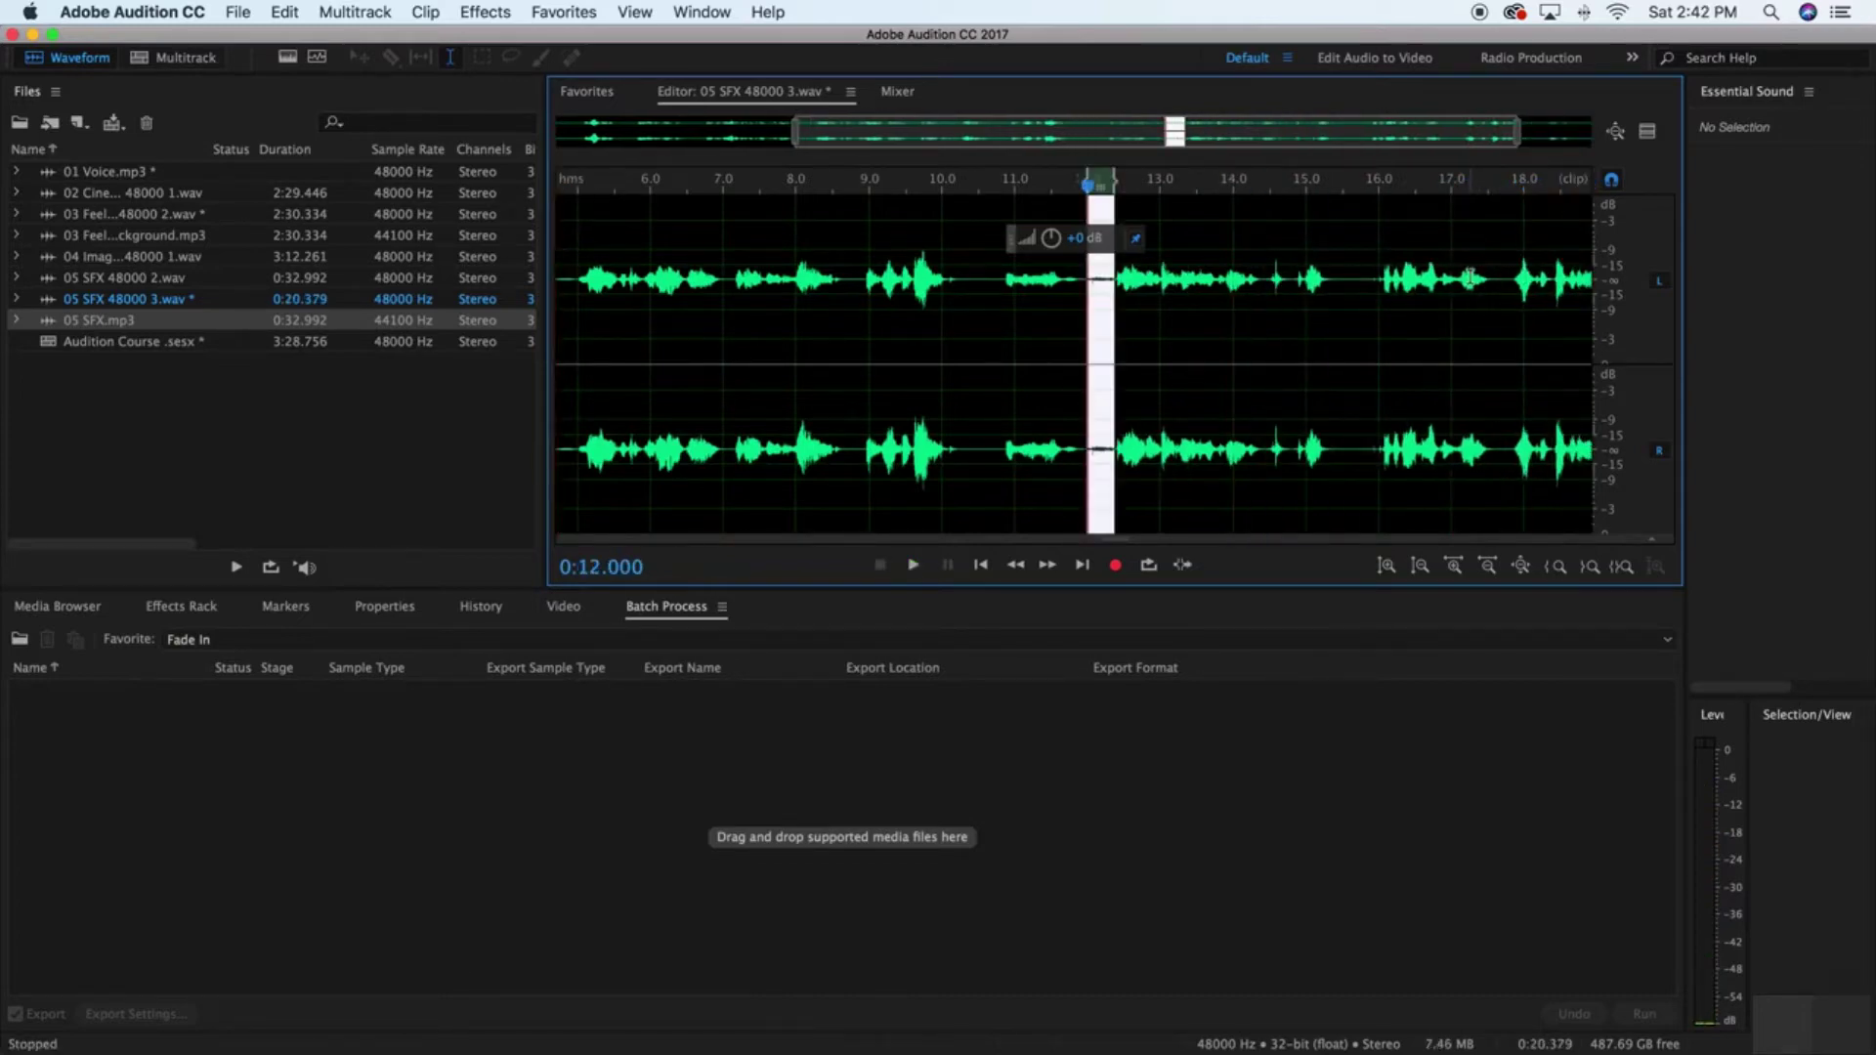
pyautogui.press('super+z')
pyautogui.press('super+z')
pyautogui.press('super+z')
pyautogui.press('super+z')
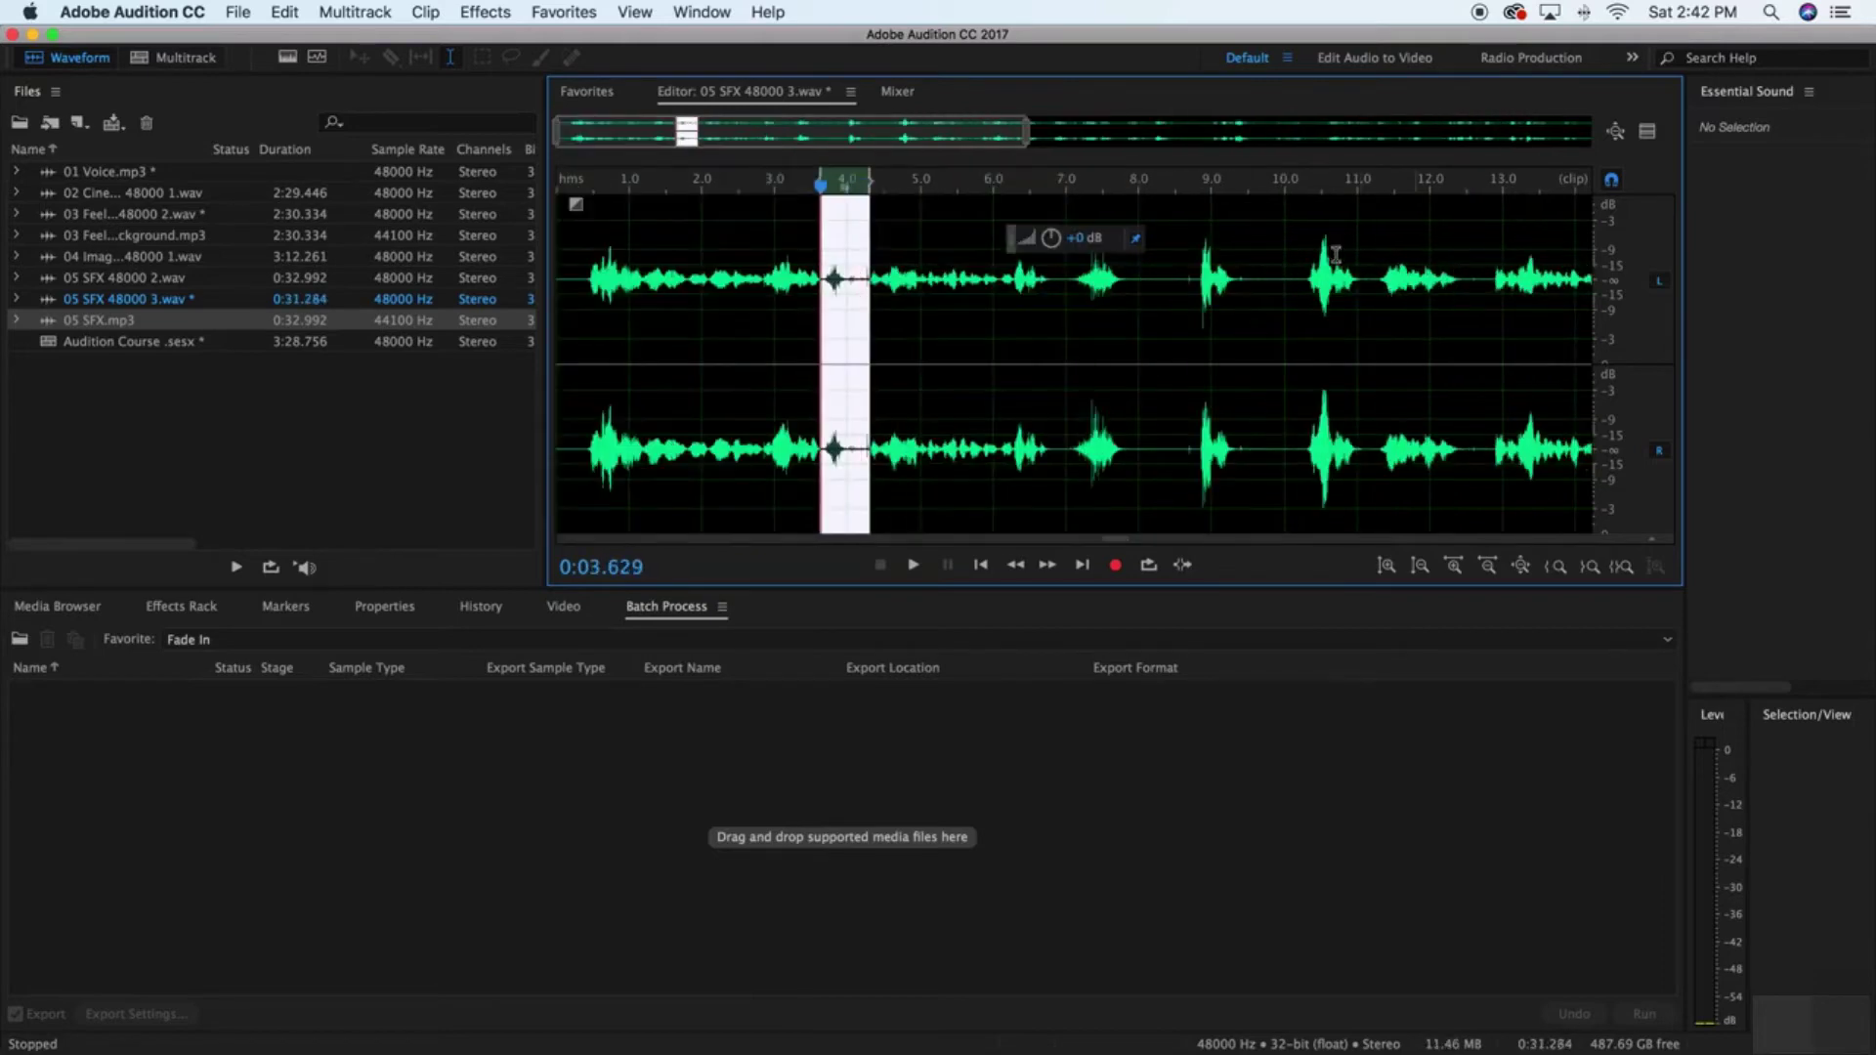
pyautogui.moveTo(944, 140); pyautogui.dragTo(1432, 135)
pyautogui.hscroll(-10, 758, 185)
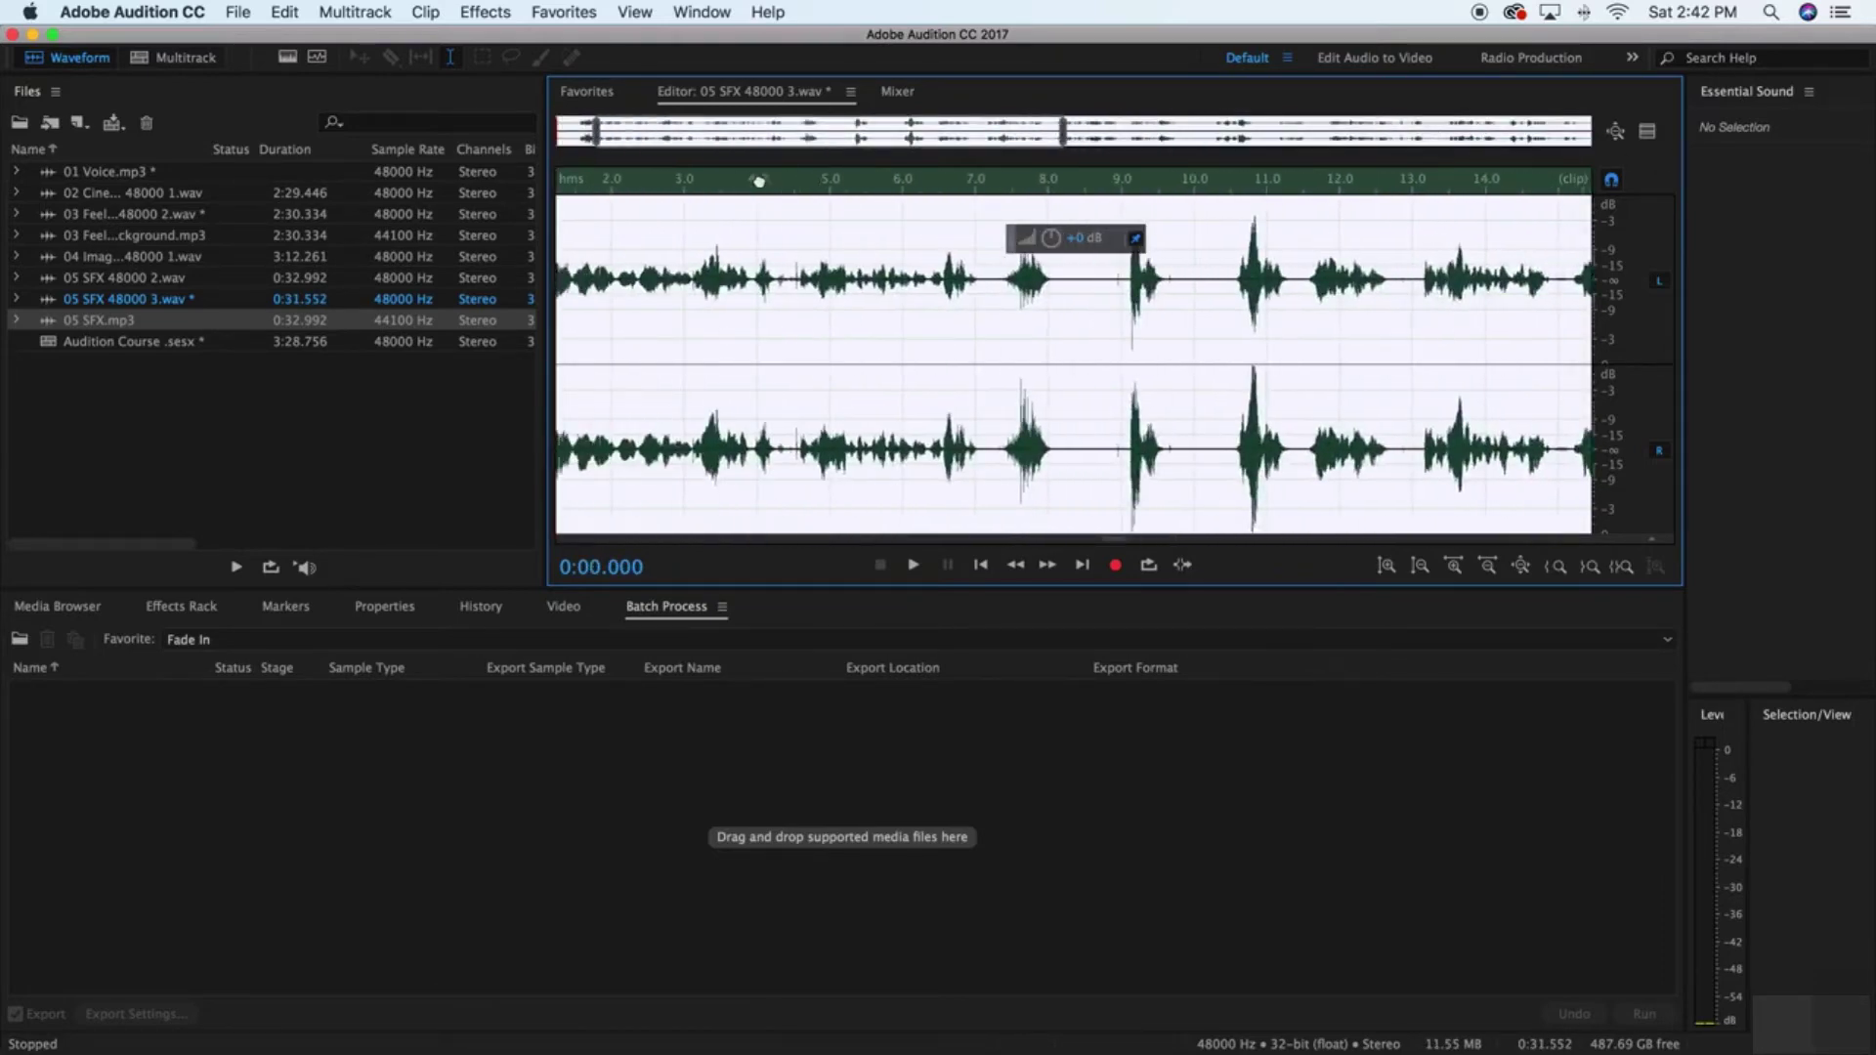
pyautogui.hscroll(-2, 733, 208)
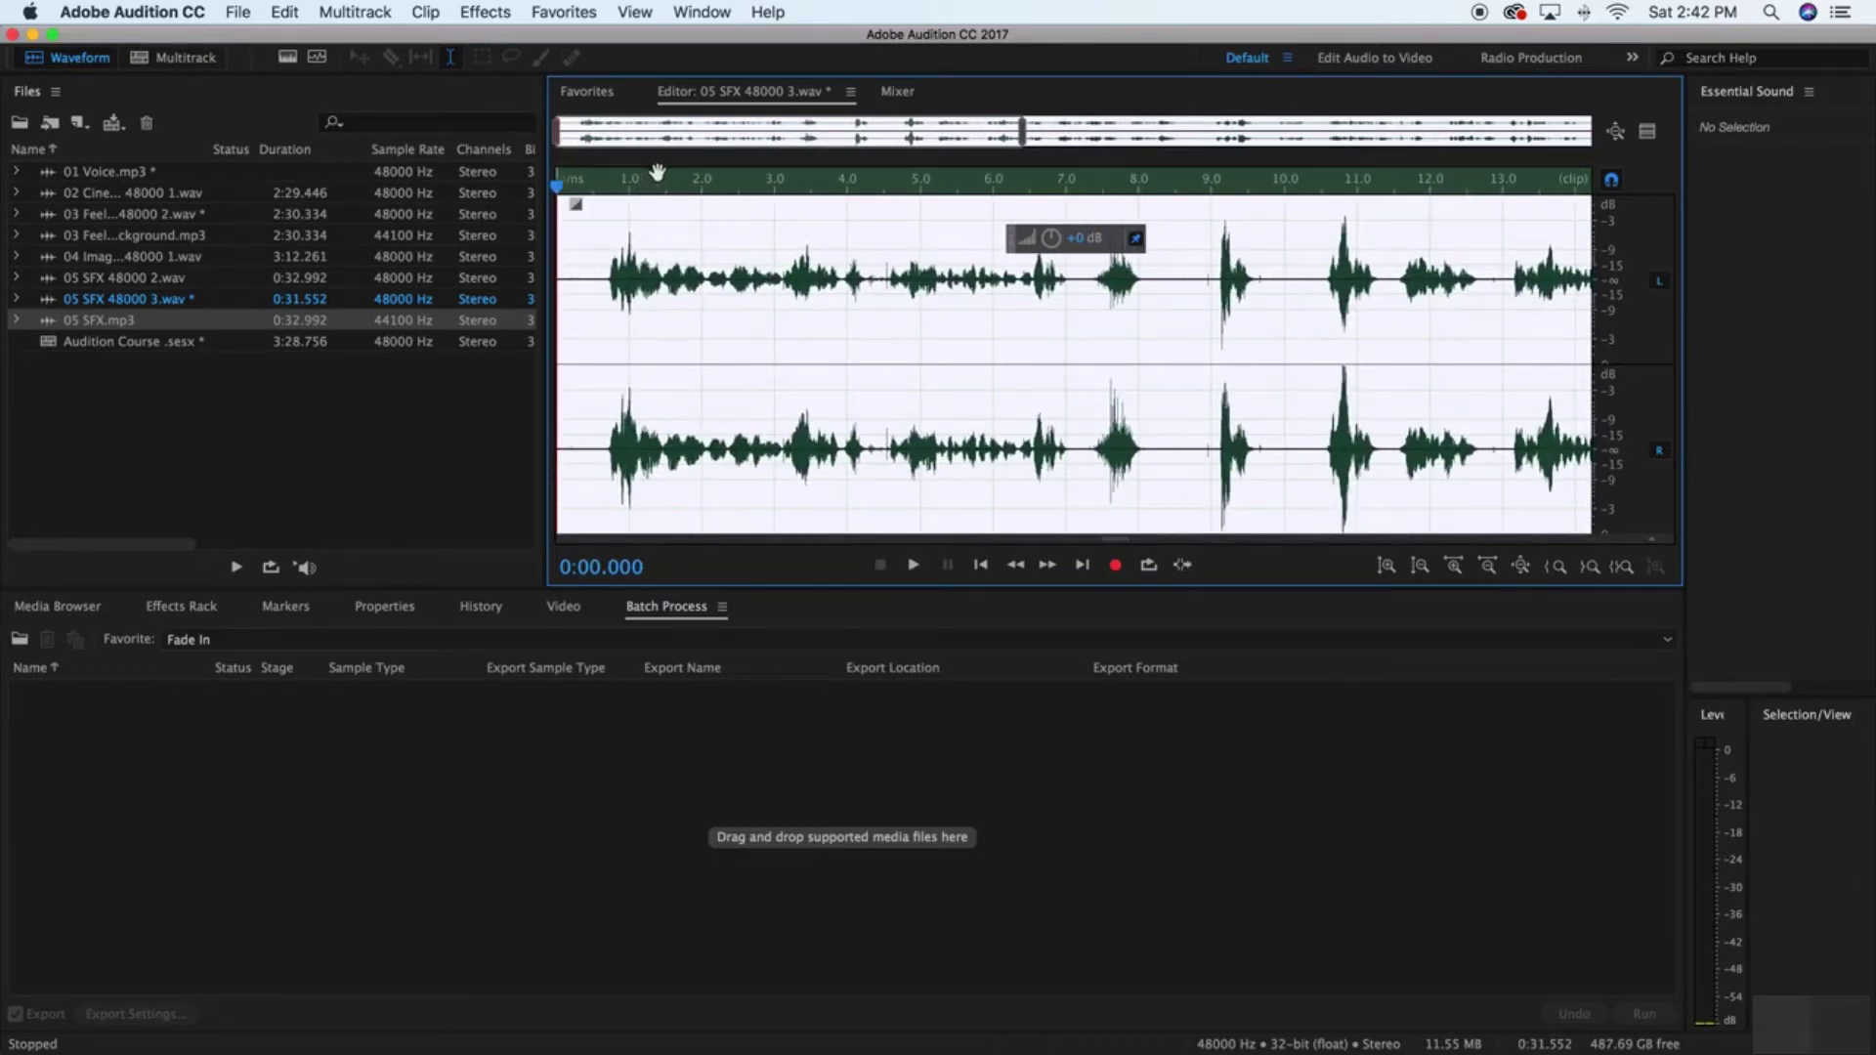
pyautogui.click(800, 272)
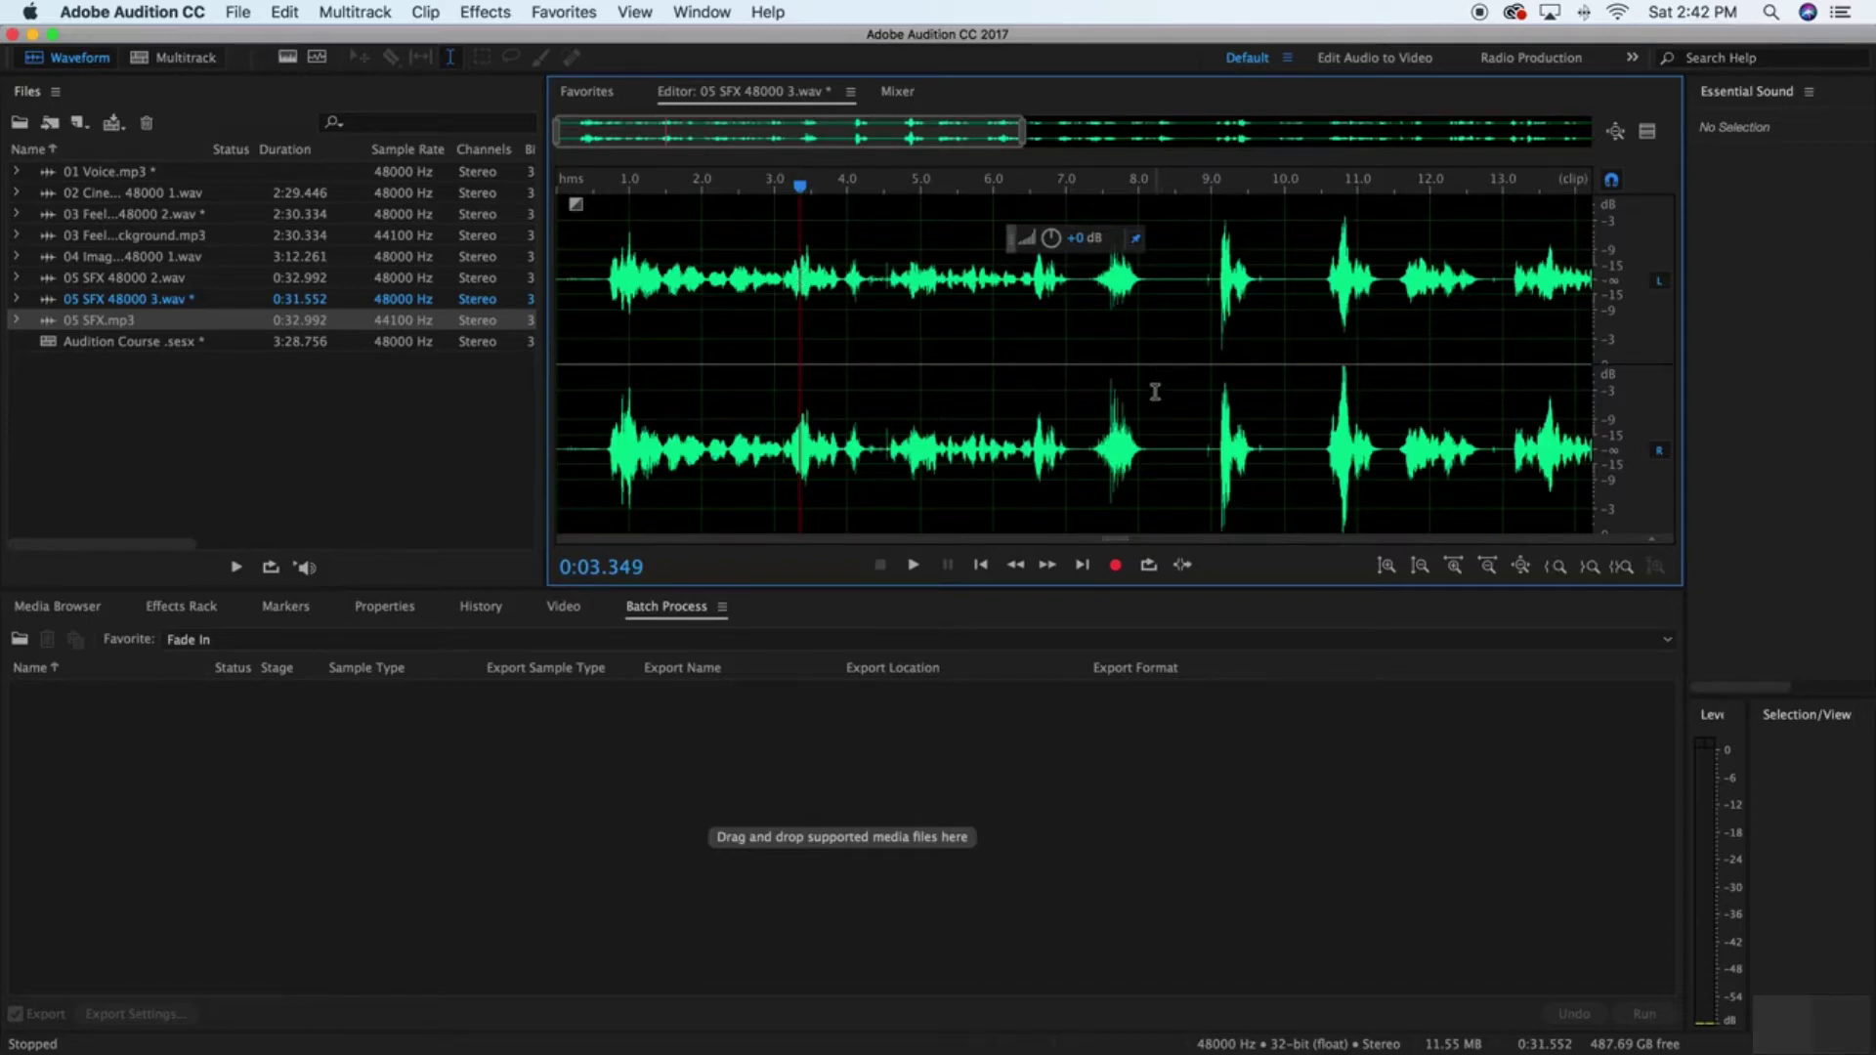
pyautogui.scroll(2, 1134, 408)
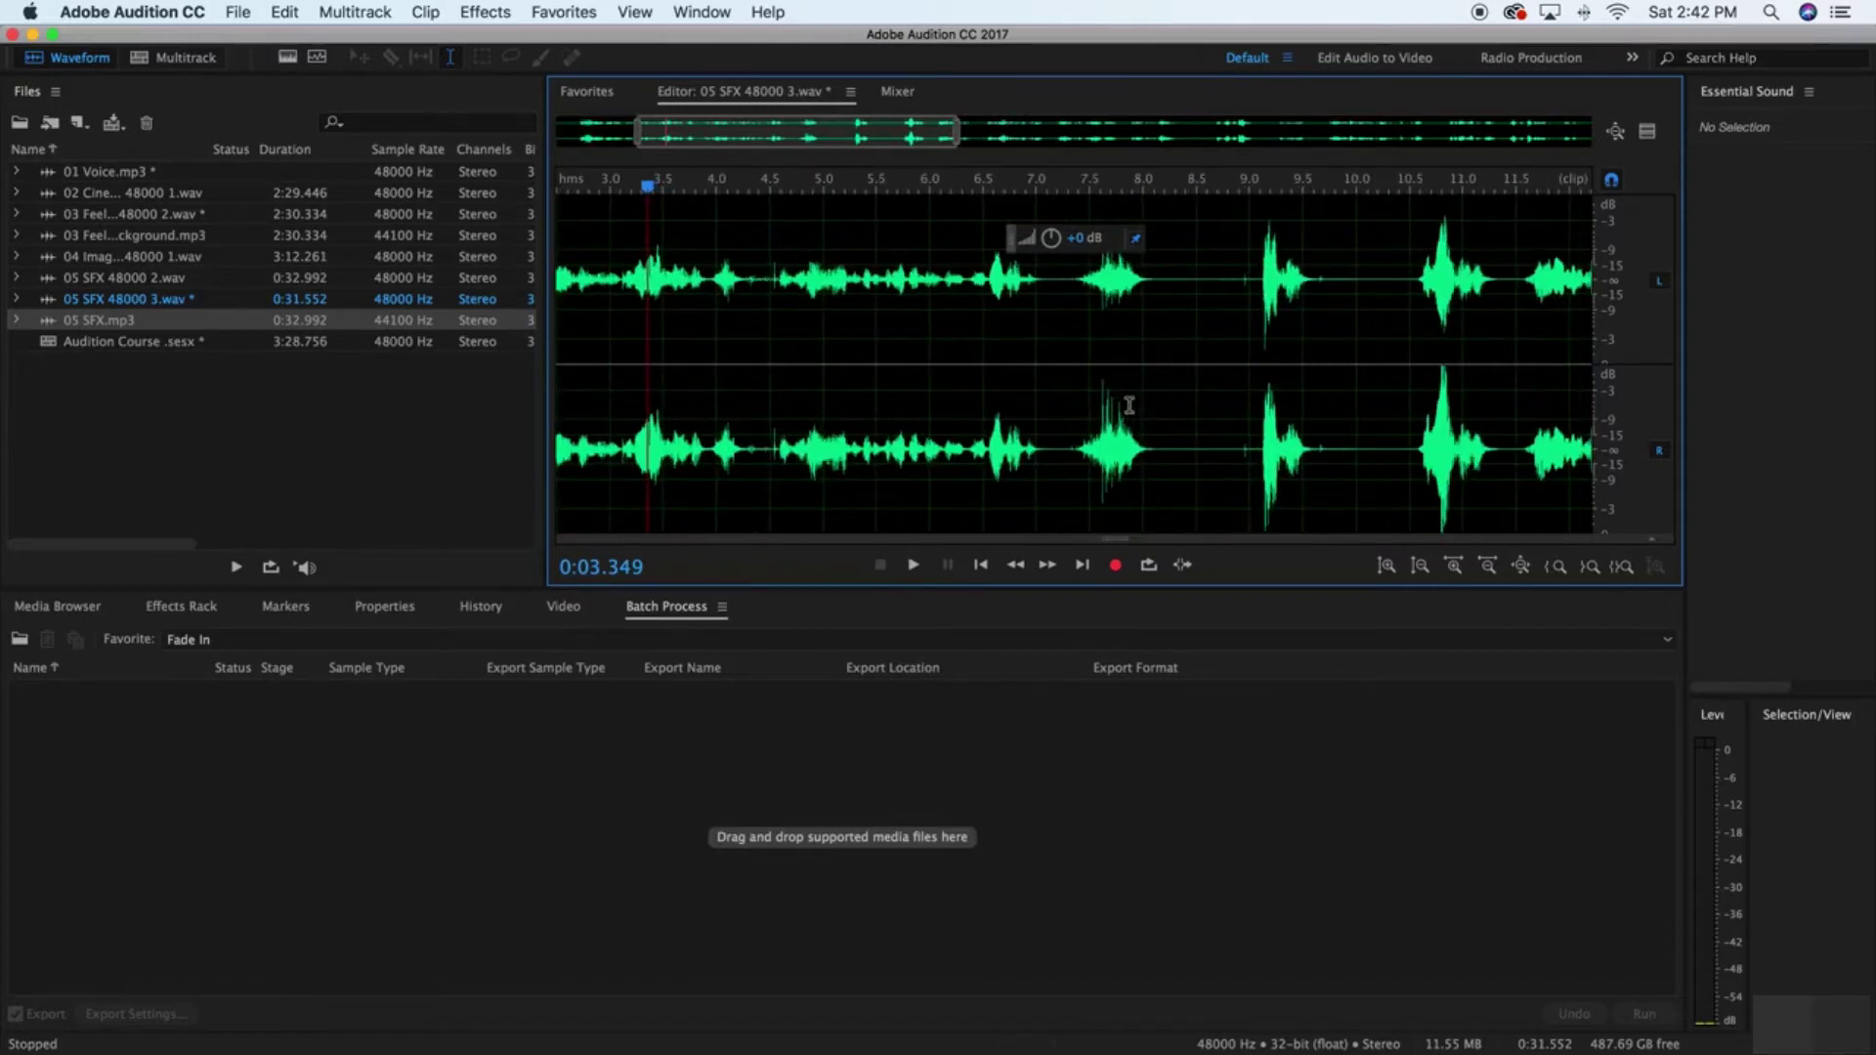
# Step: Silence and cut the 3.0–4.5 second section, leaving a 30.052-second clip
pyautogui.moveTo(611, 449); pyautogui.dragTo(770, 461)
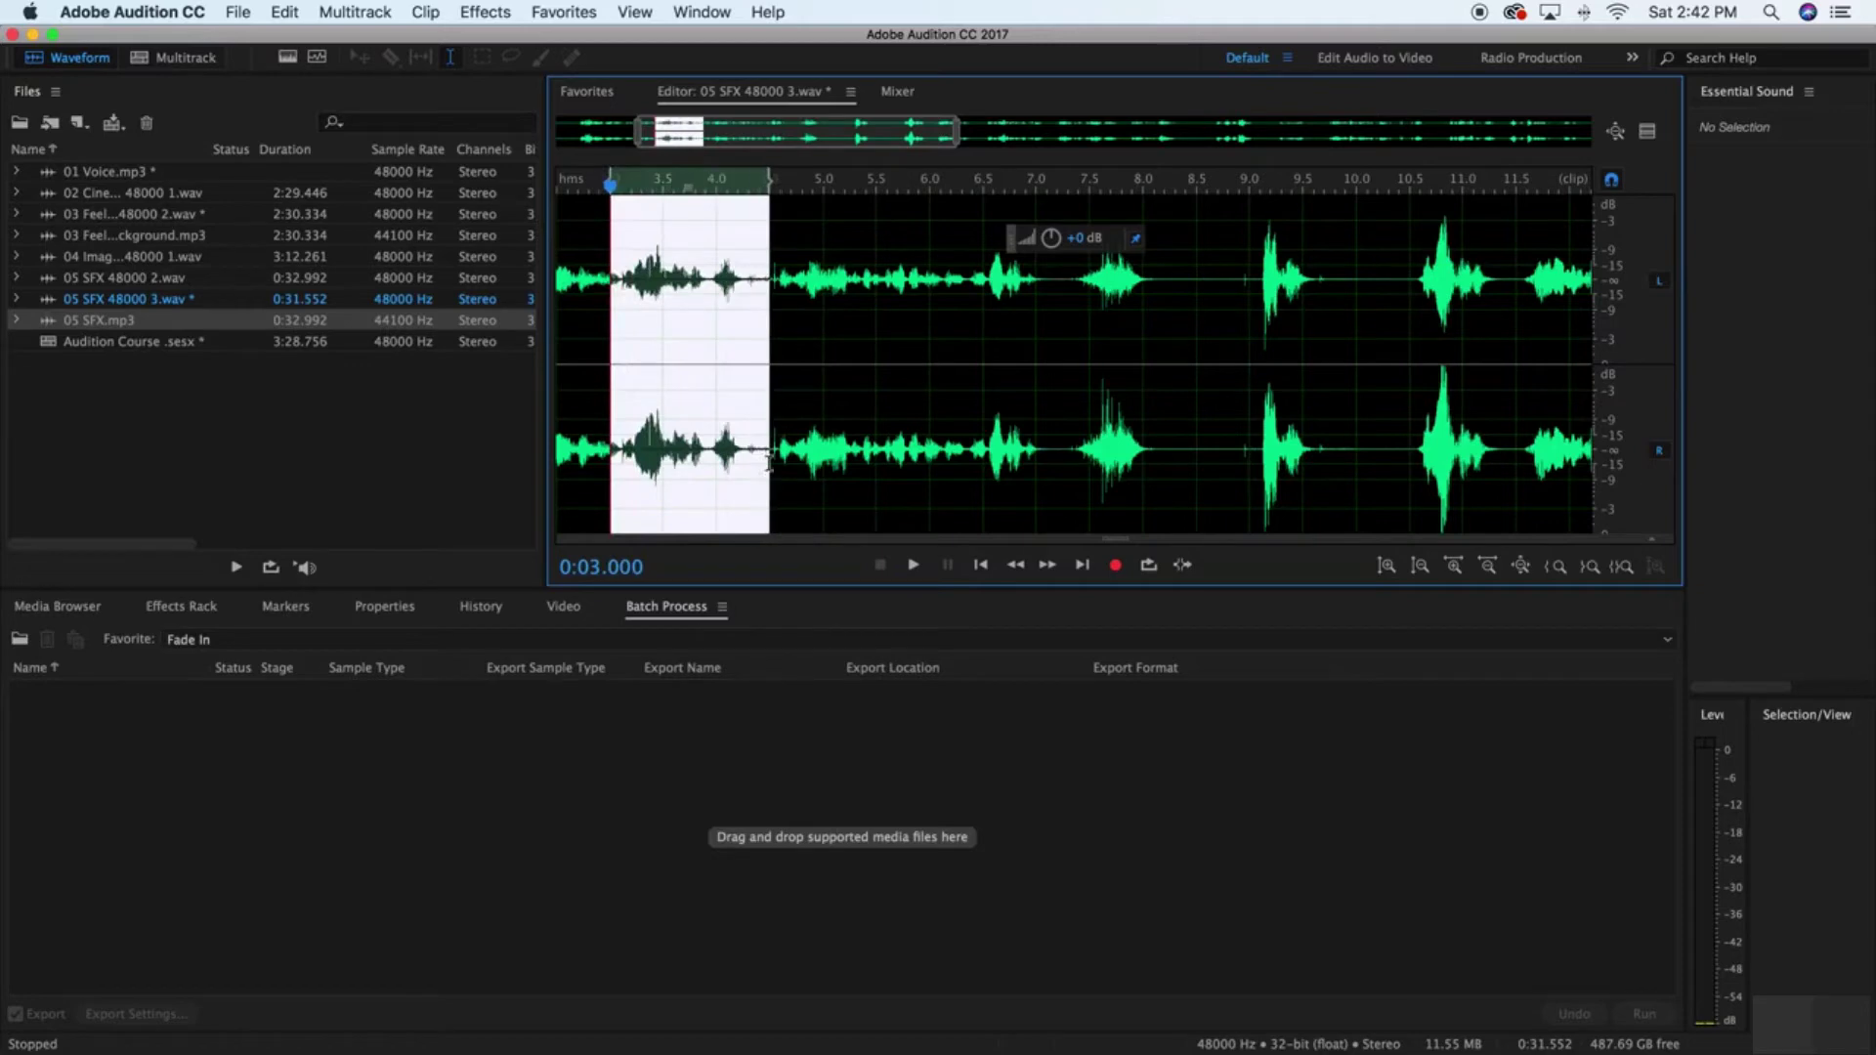
pyautogui.rightClick(674, 437)
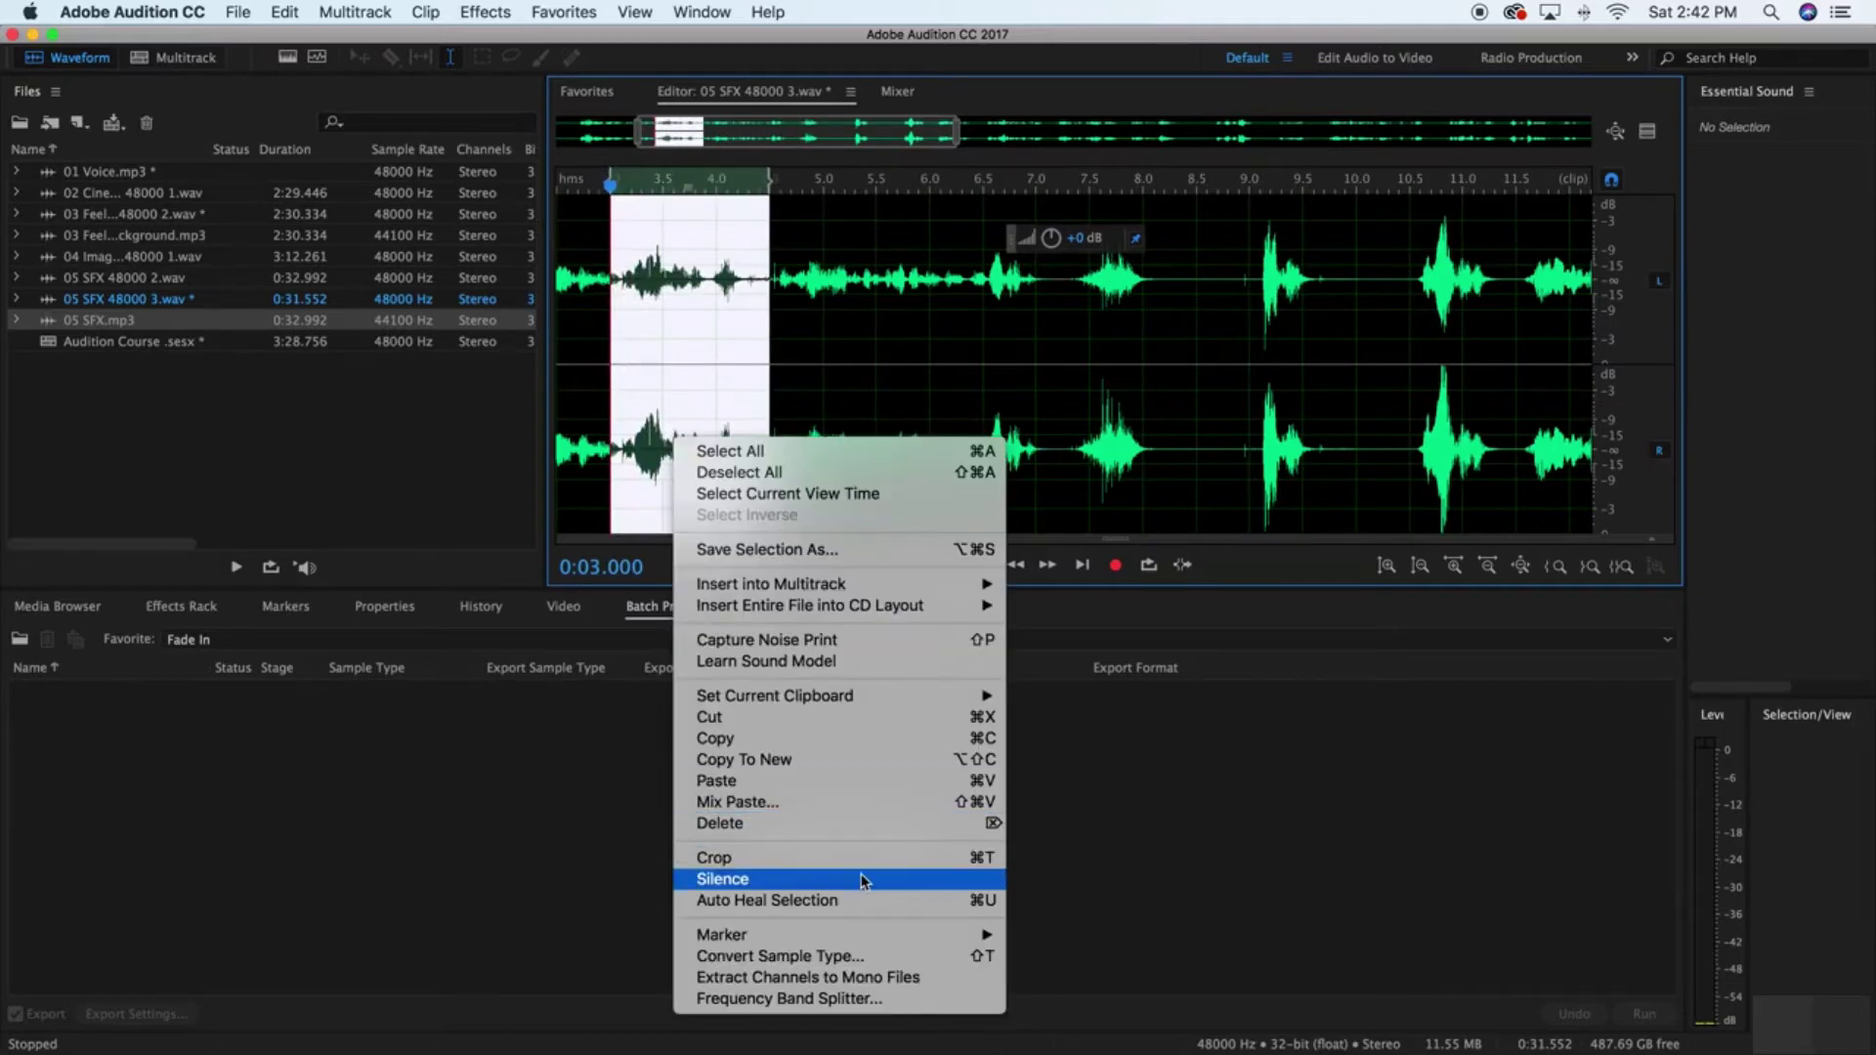
pyautogui.click(1189, 440)
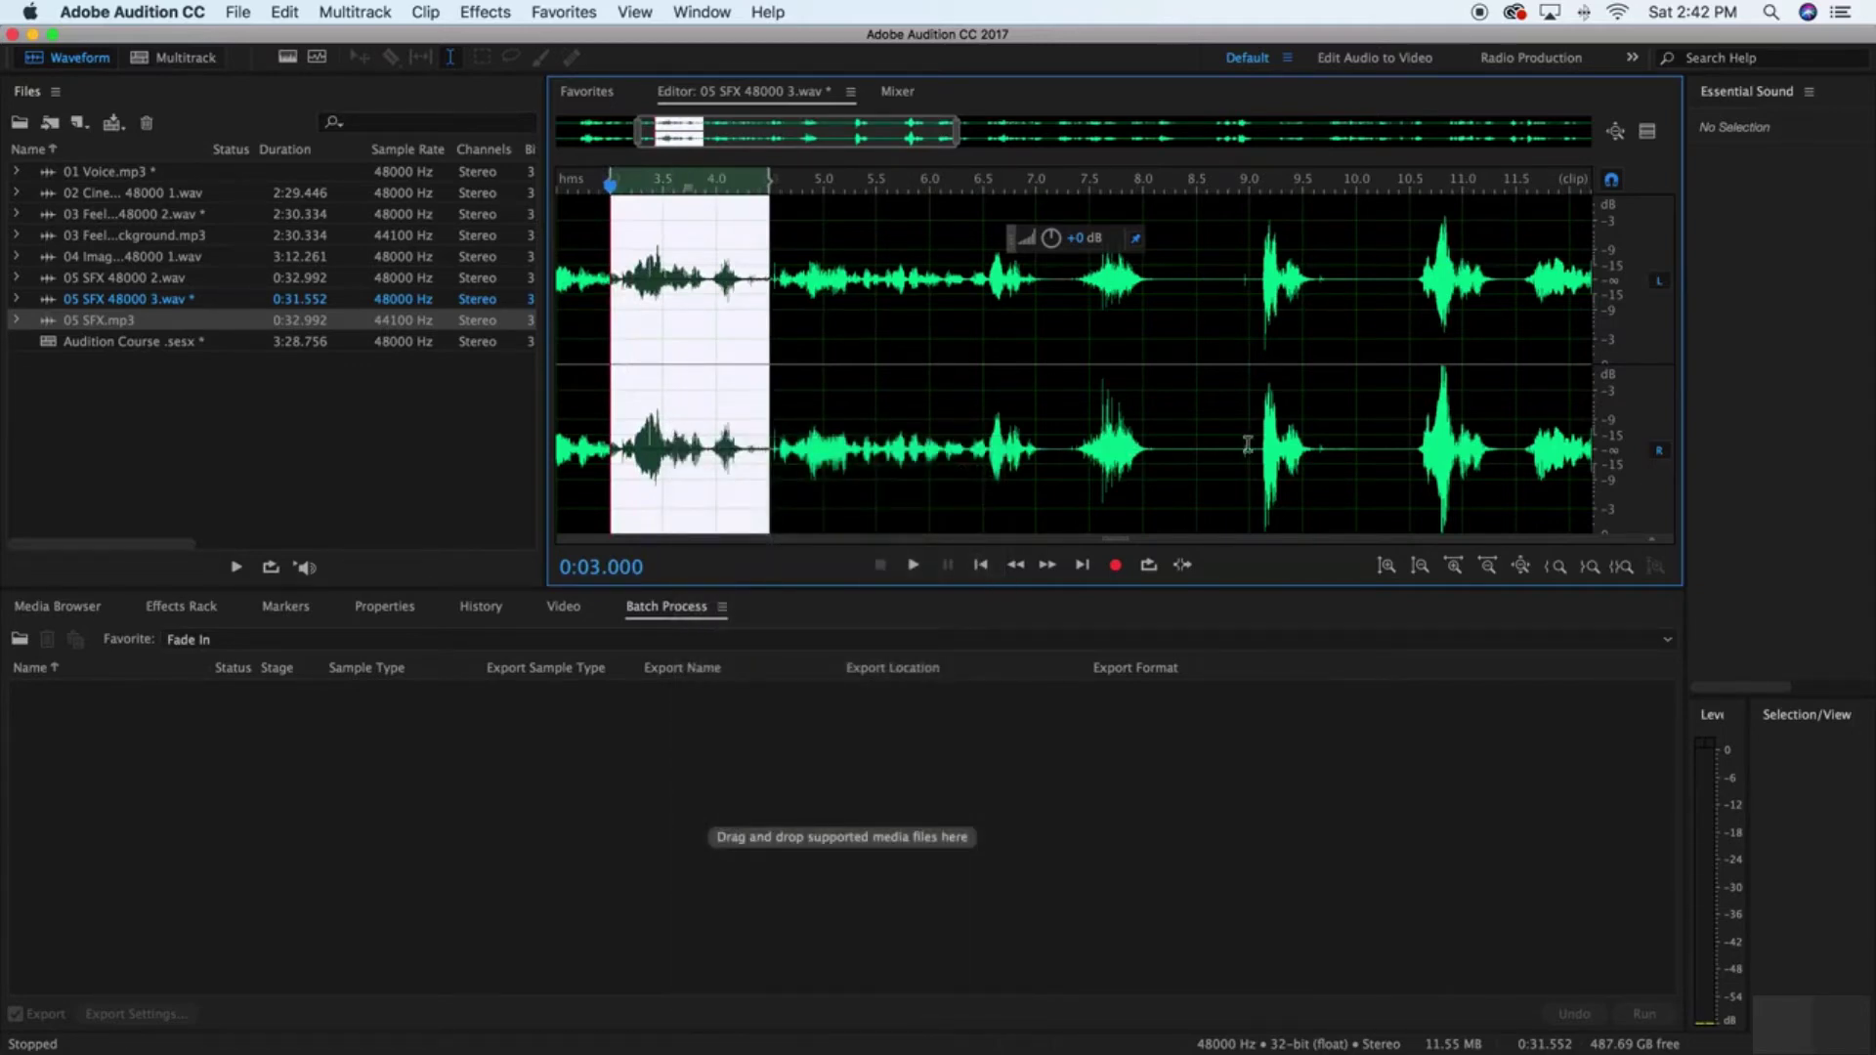
pyautogui.rightClick(674, 442)
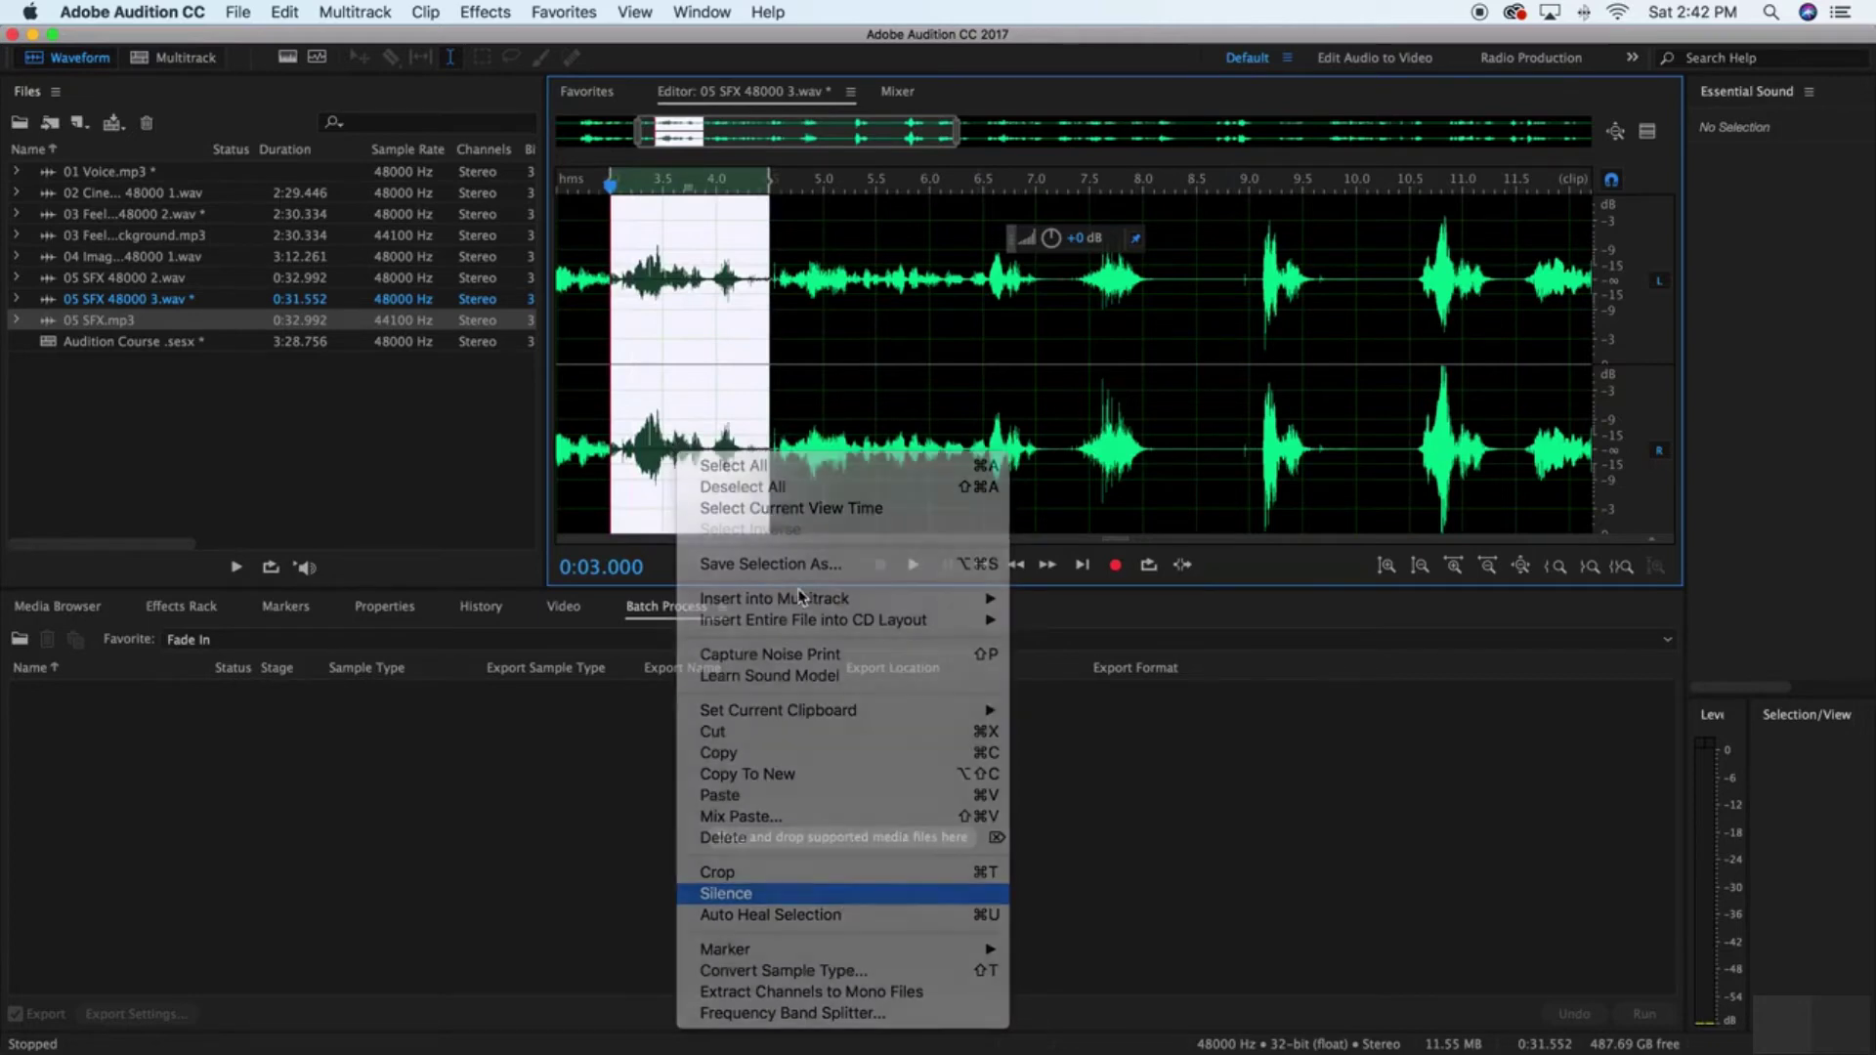
pyautogui.click(843, 894)
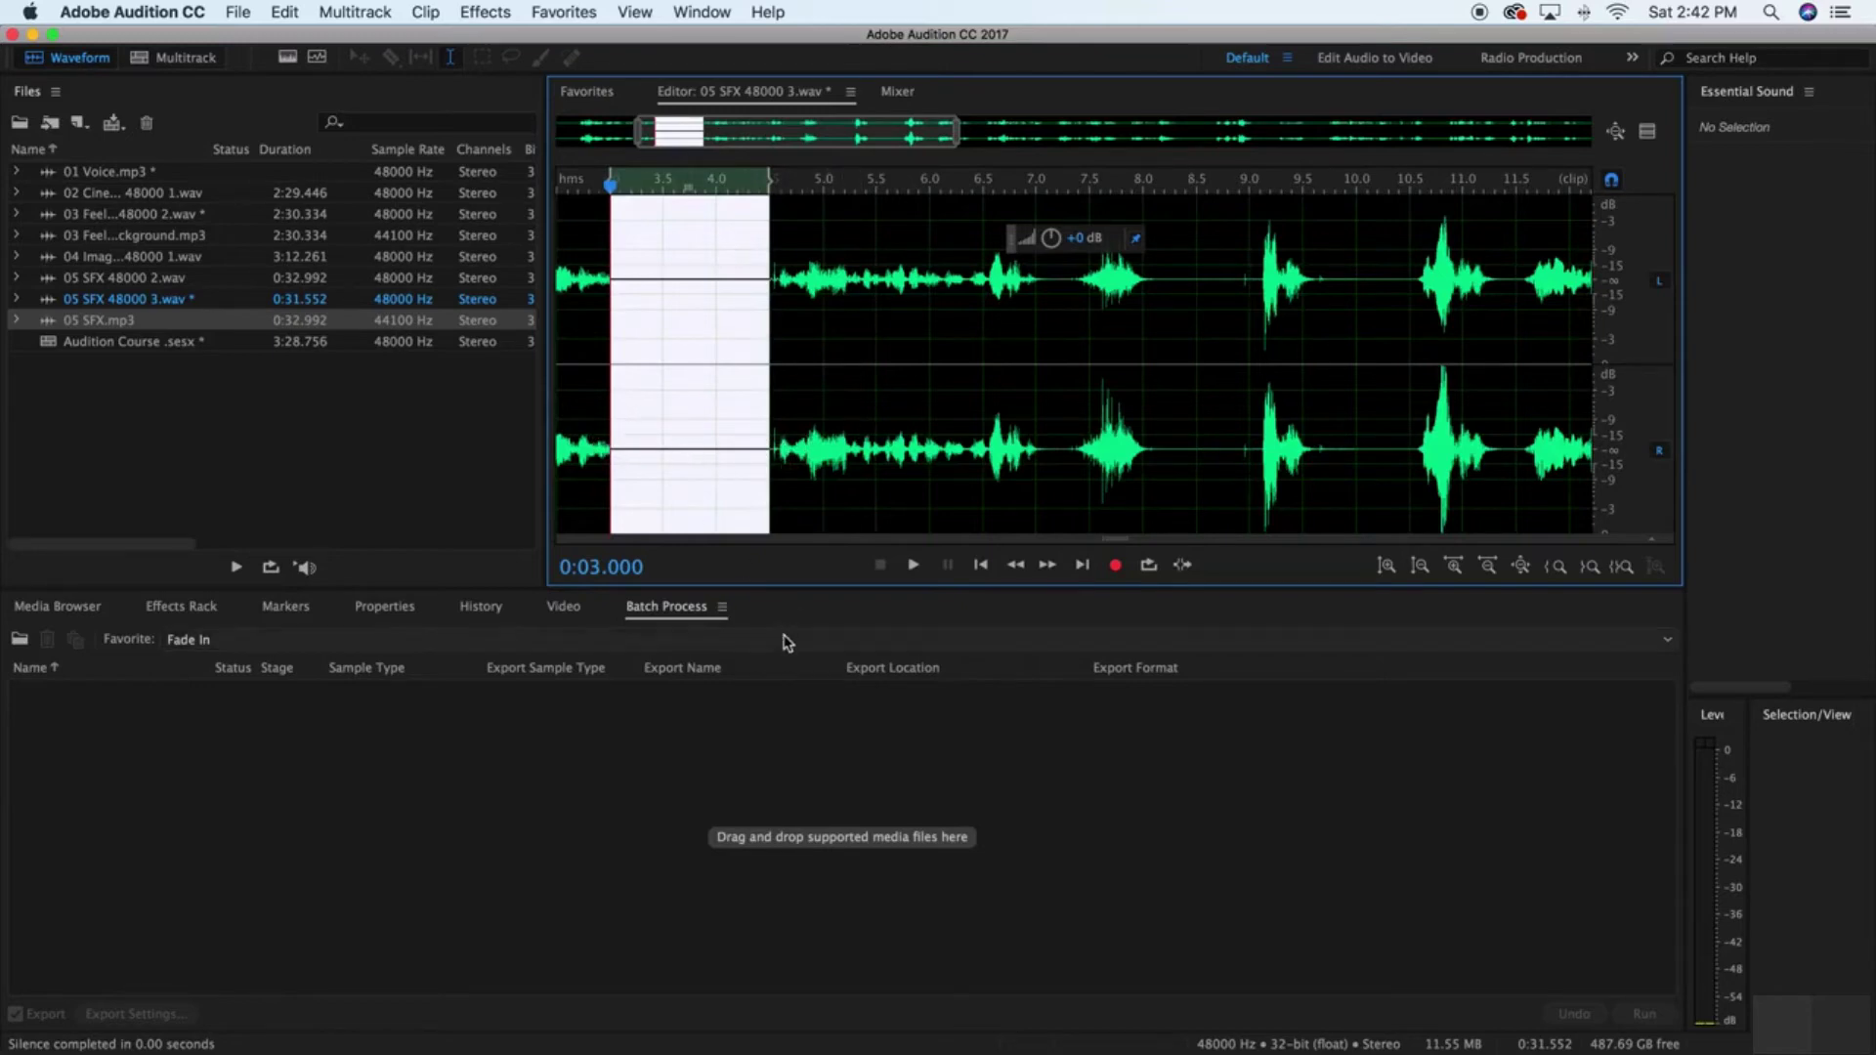
pyautogui.click(716, 445)
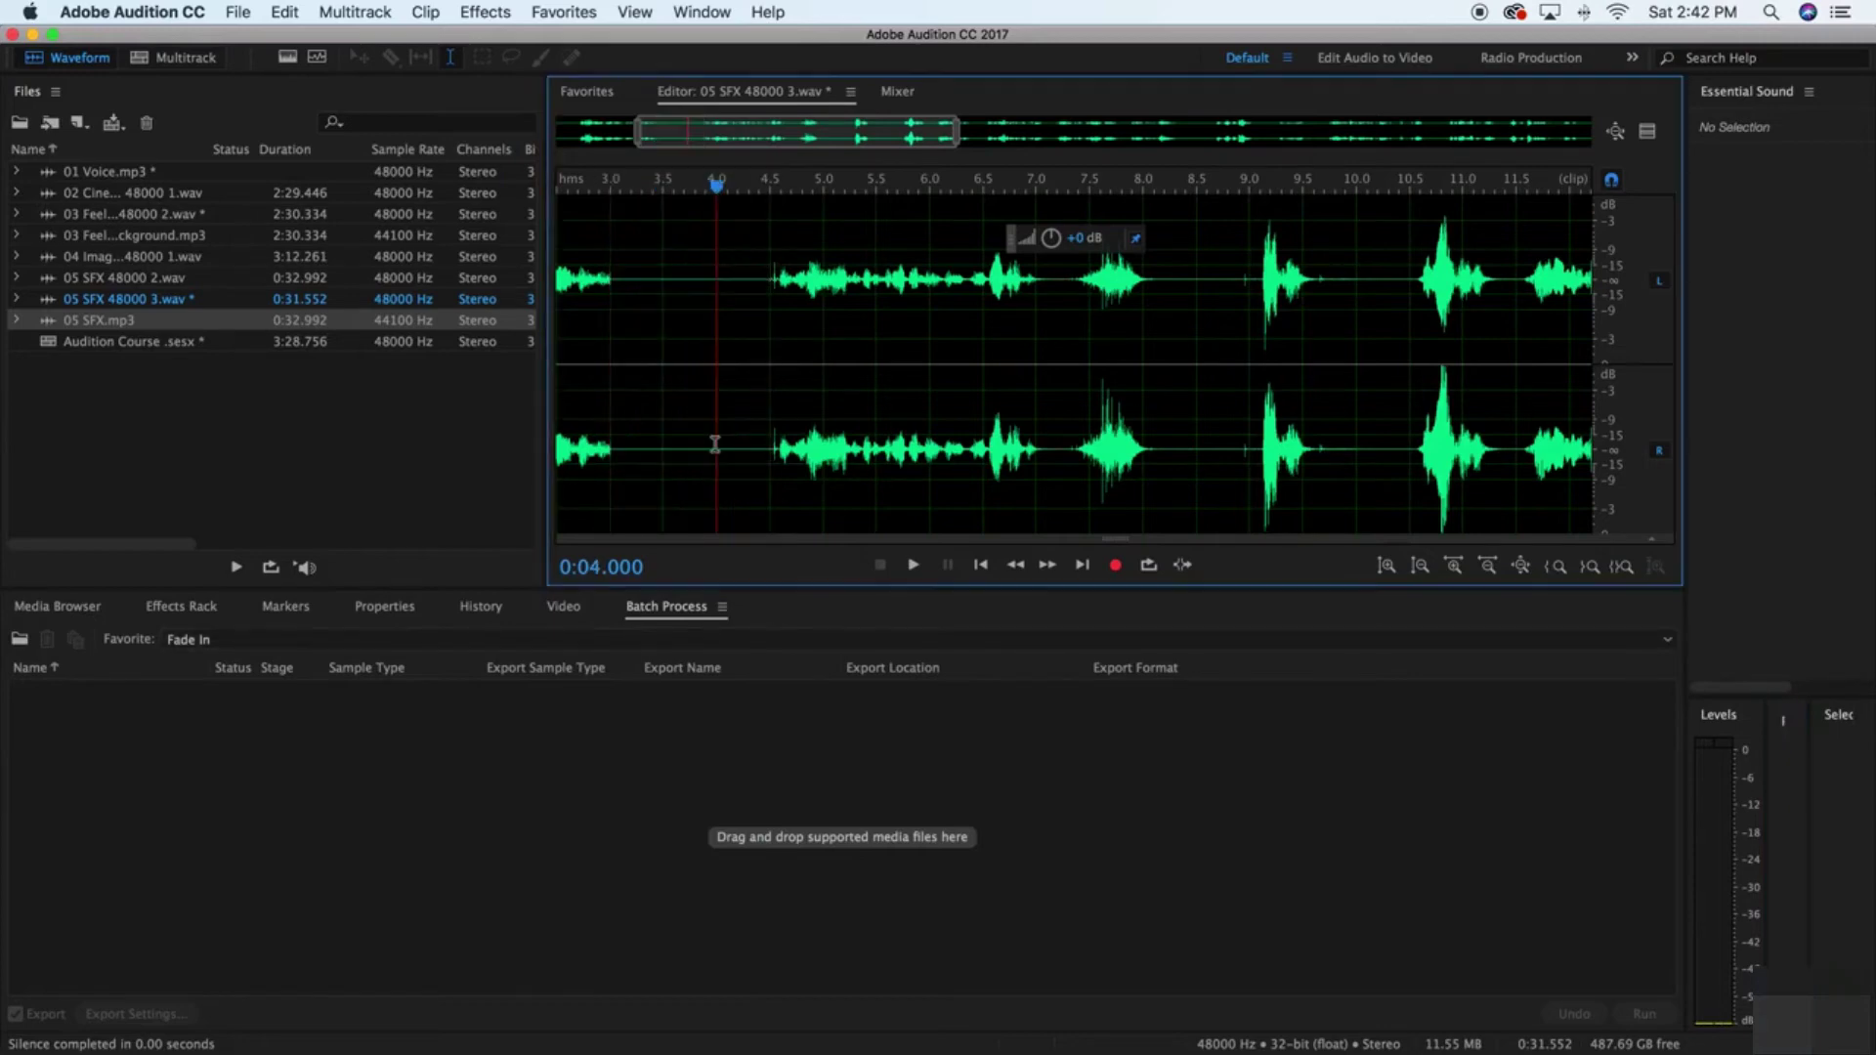
pyautogui.moveTo(758, 447); pyautogui.dragTo(611, 453)
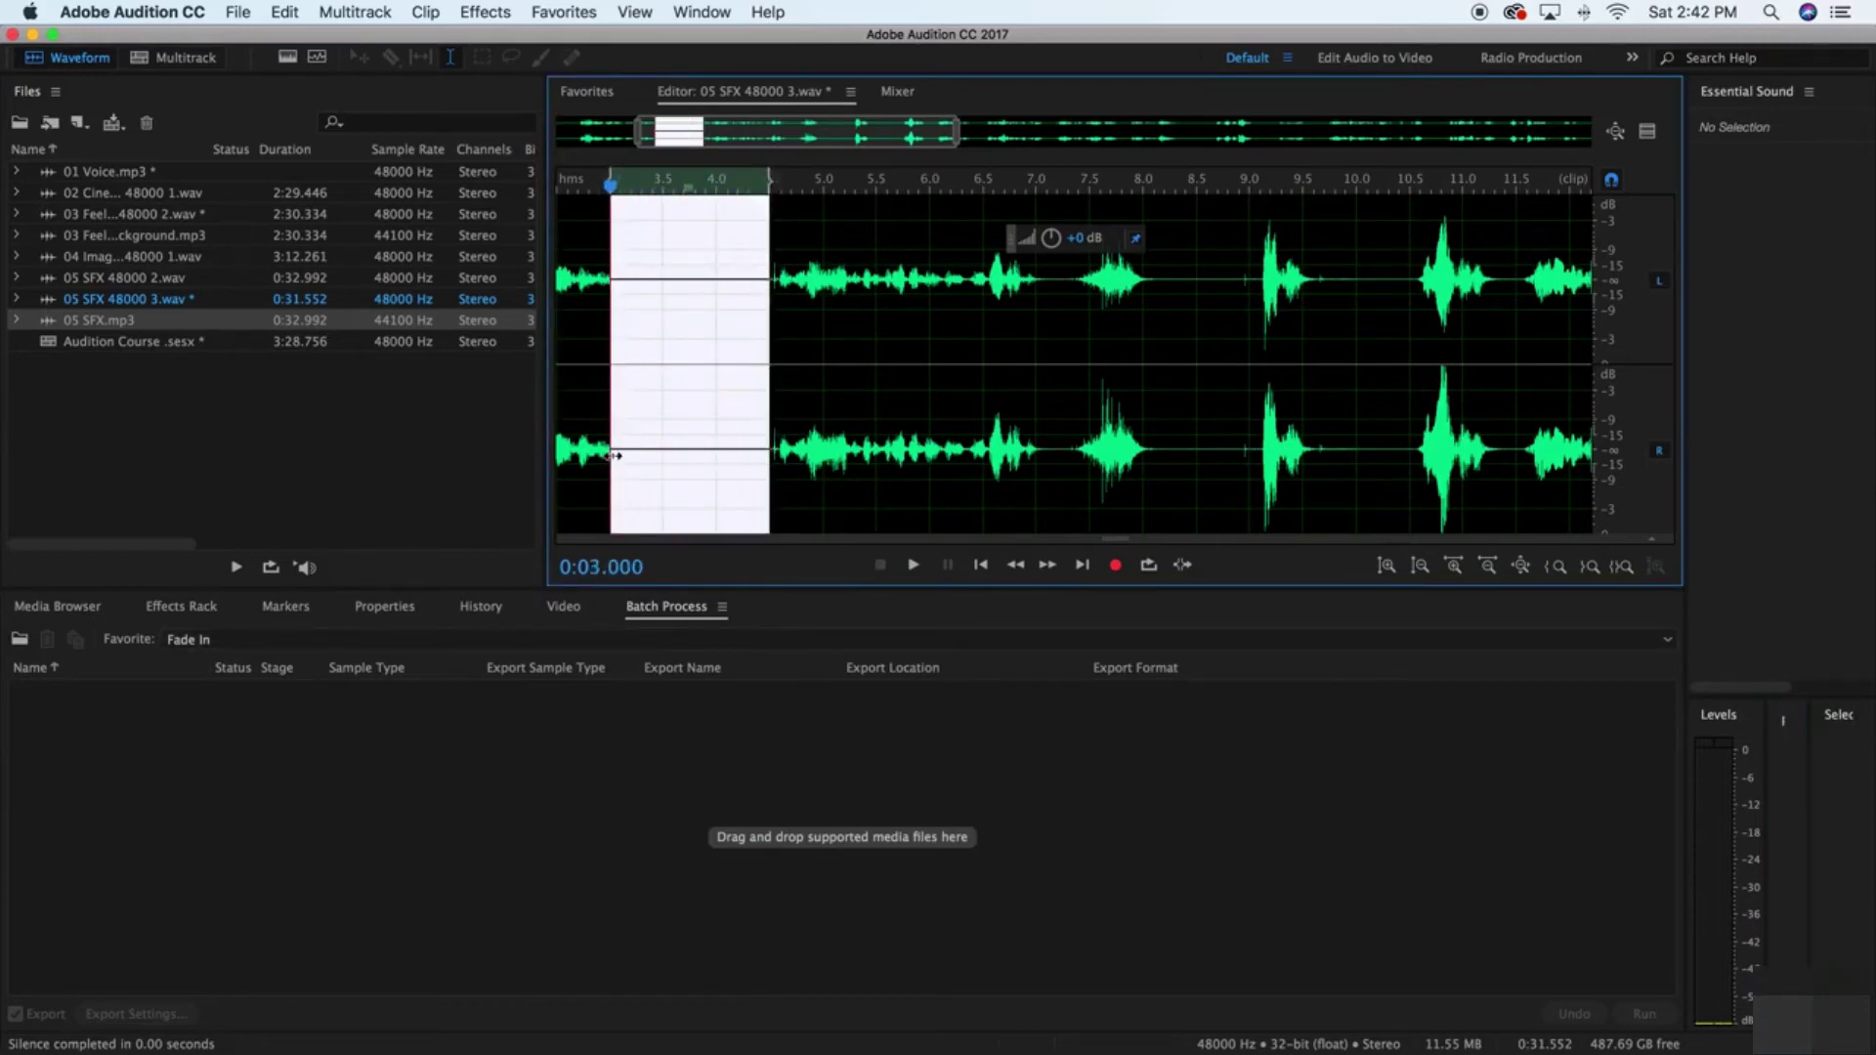
pyautogui.press('super+x')
pyautogui.click(784, 430)
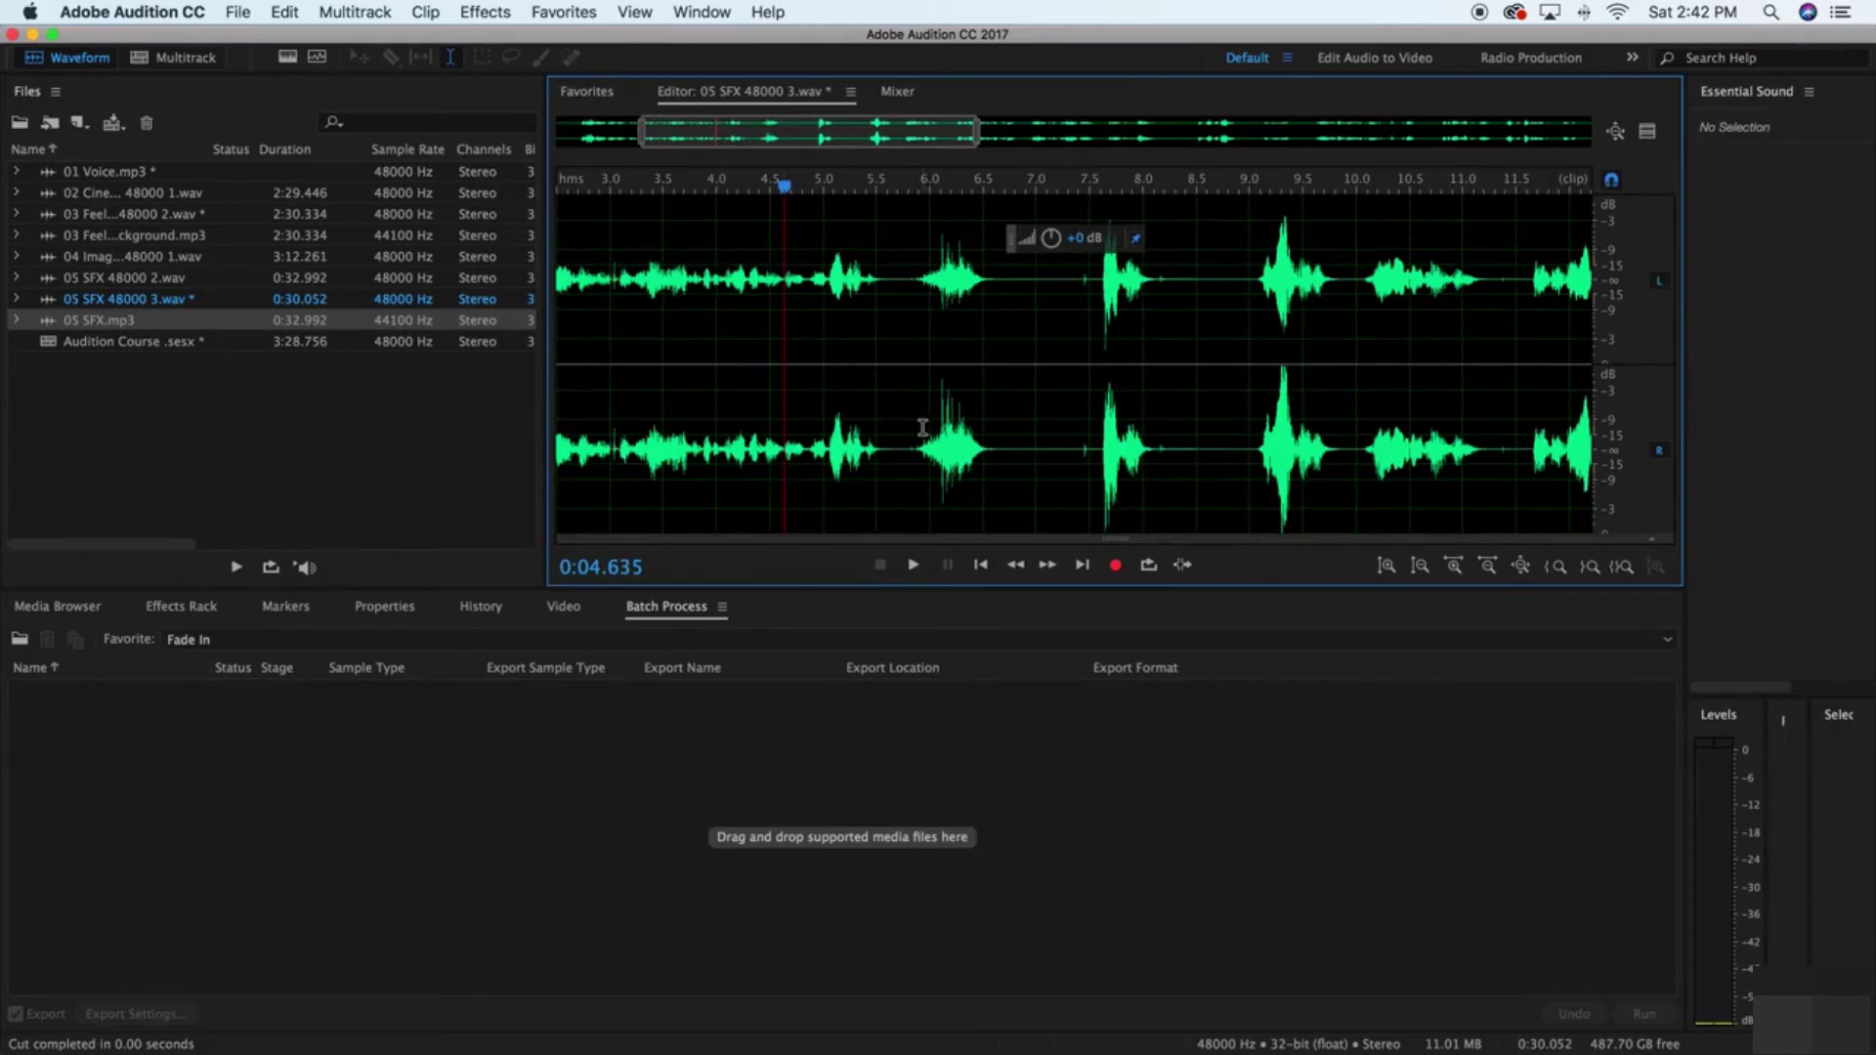
# Step: Zoom in and silence the tiny click selected around 3.02–3.07 seconds
pyautogui.moveTo(962, 127); pyautogui.dragTo(701, 135)
pyautogui.moveTo(911, 286); pyautogui.dragTo(884, 290)
pyautogui.scroll(5, 884, 290)
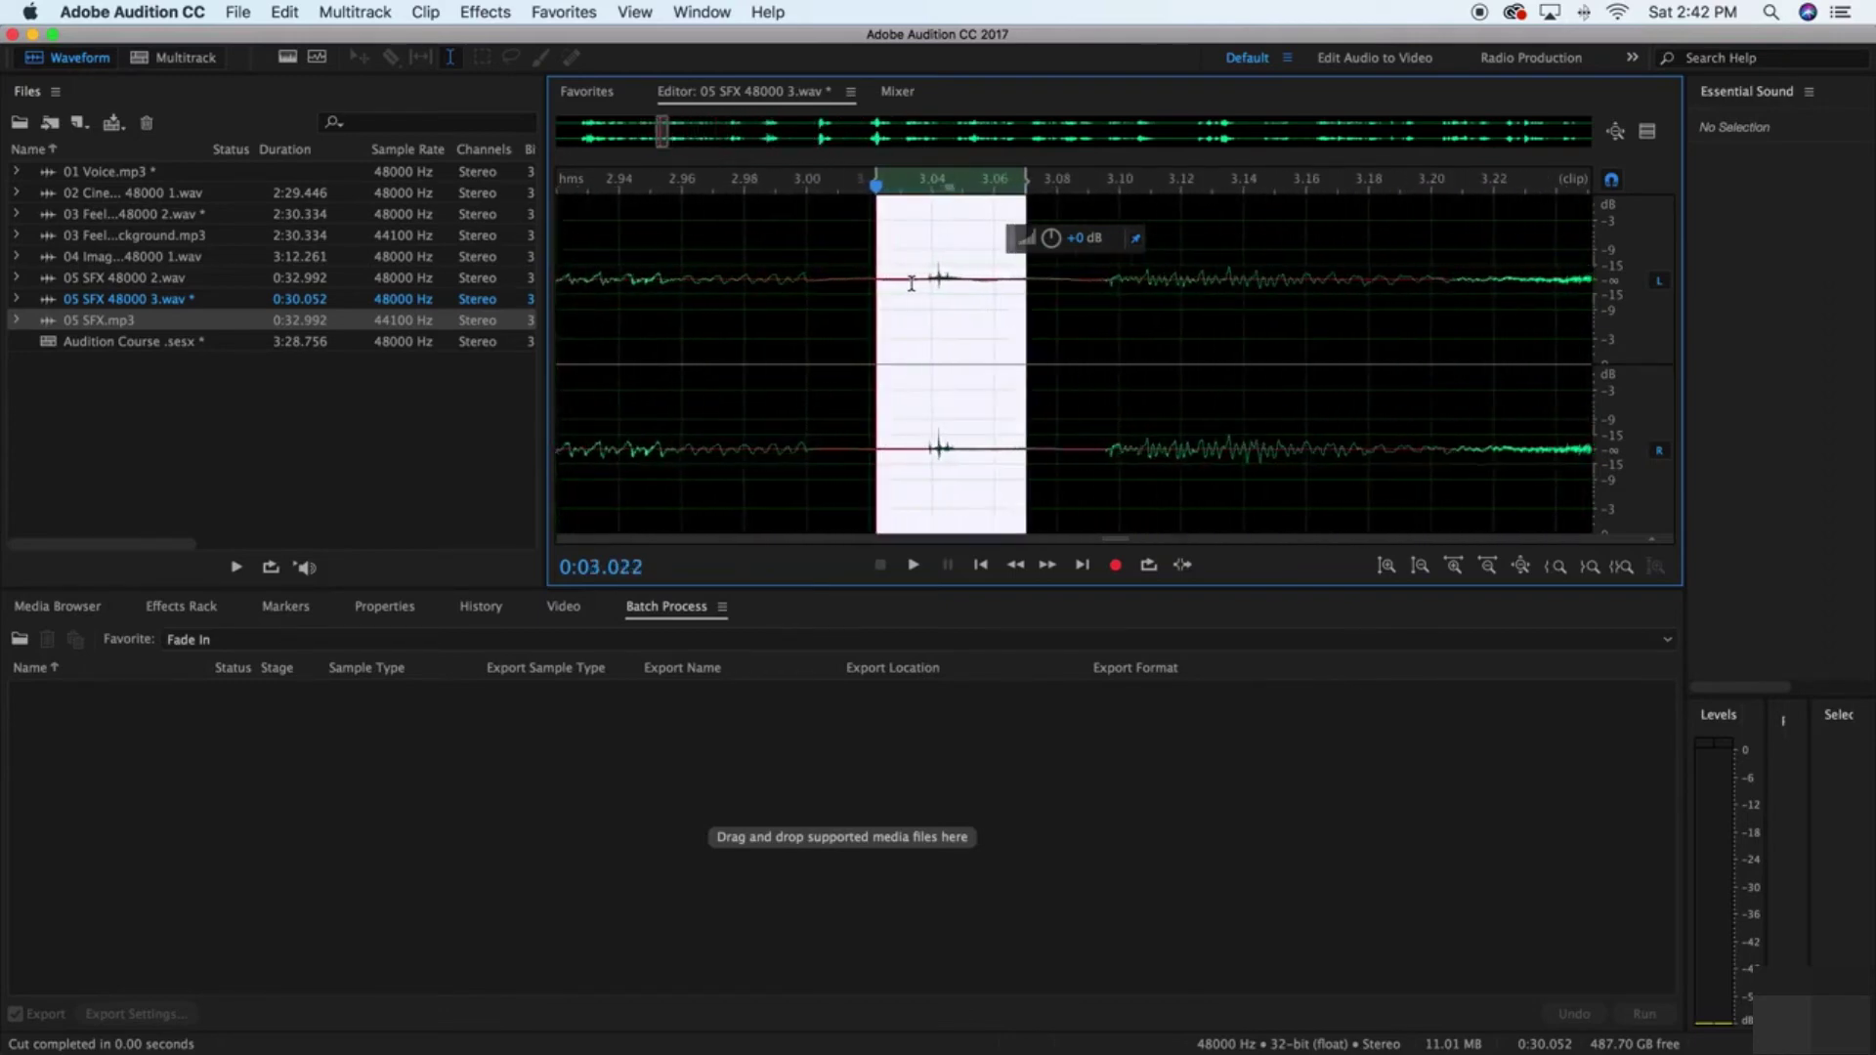
pyautogui.rightClick(911, 290)
pyautogui.click(1065, 733)
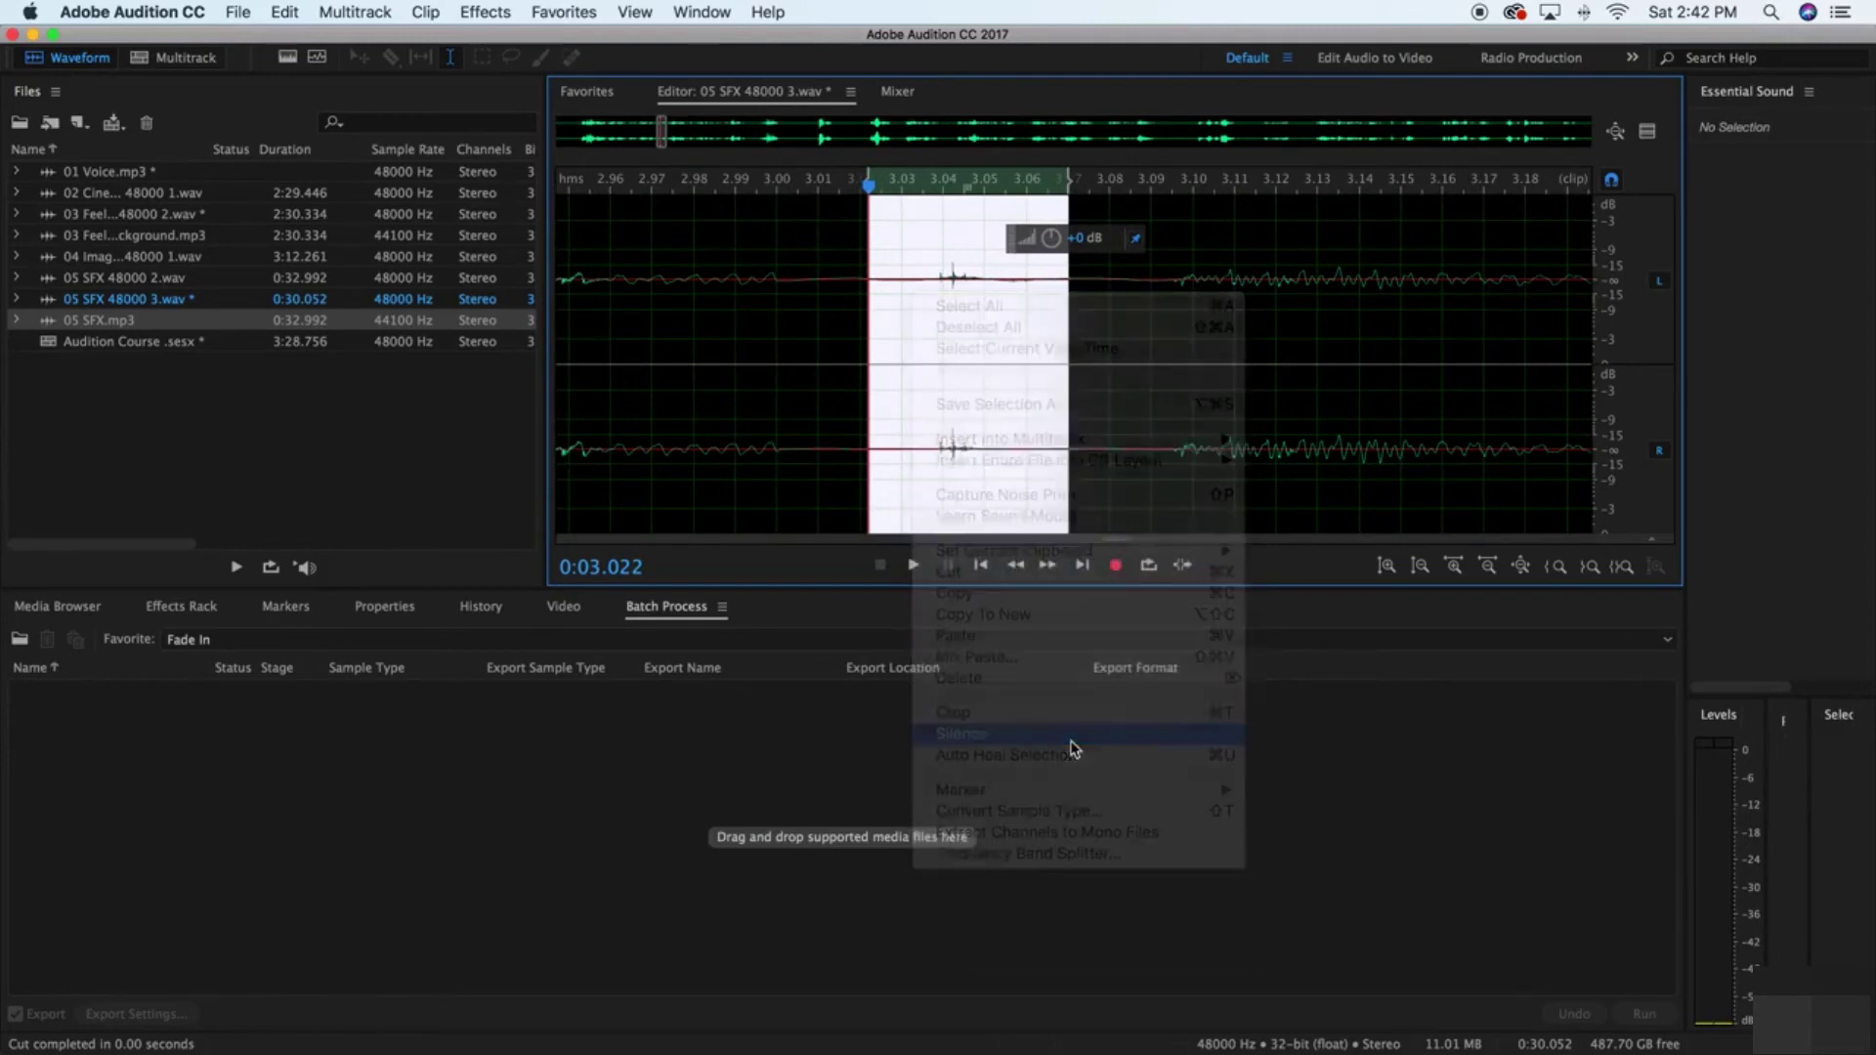
# Step: Clear the selection, zoom back out, and switch to the Audition Course.sesx multitrack session
pyautogui.click(1058, 512)
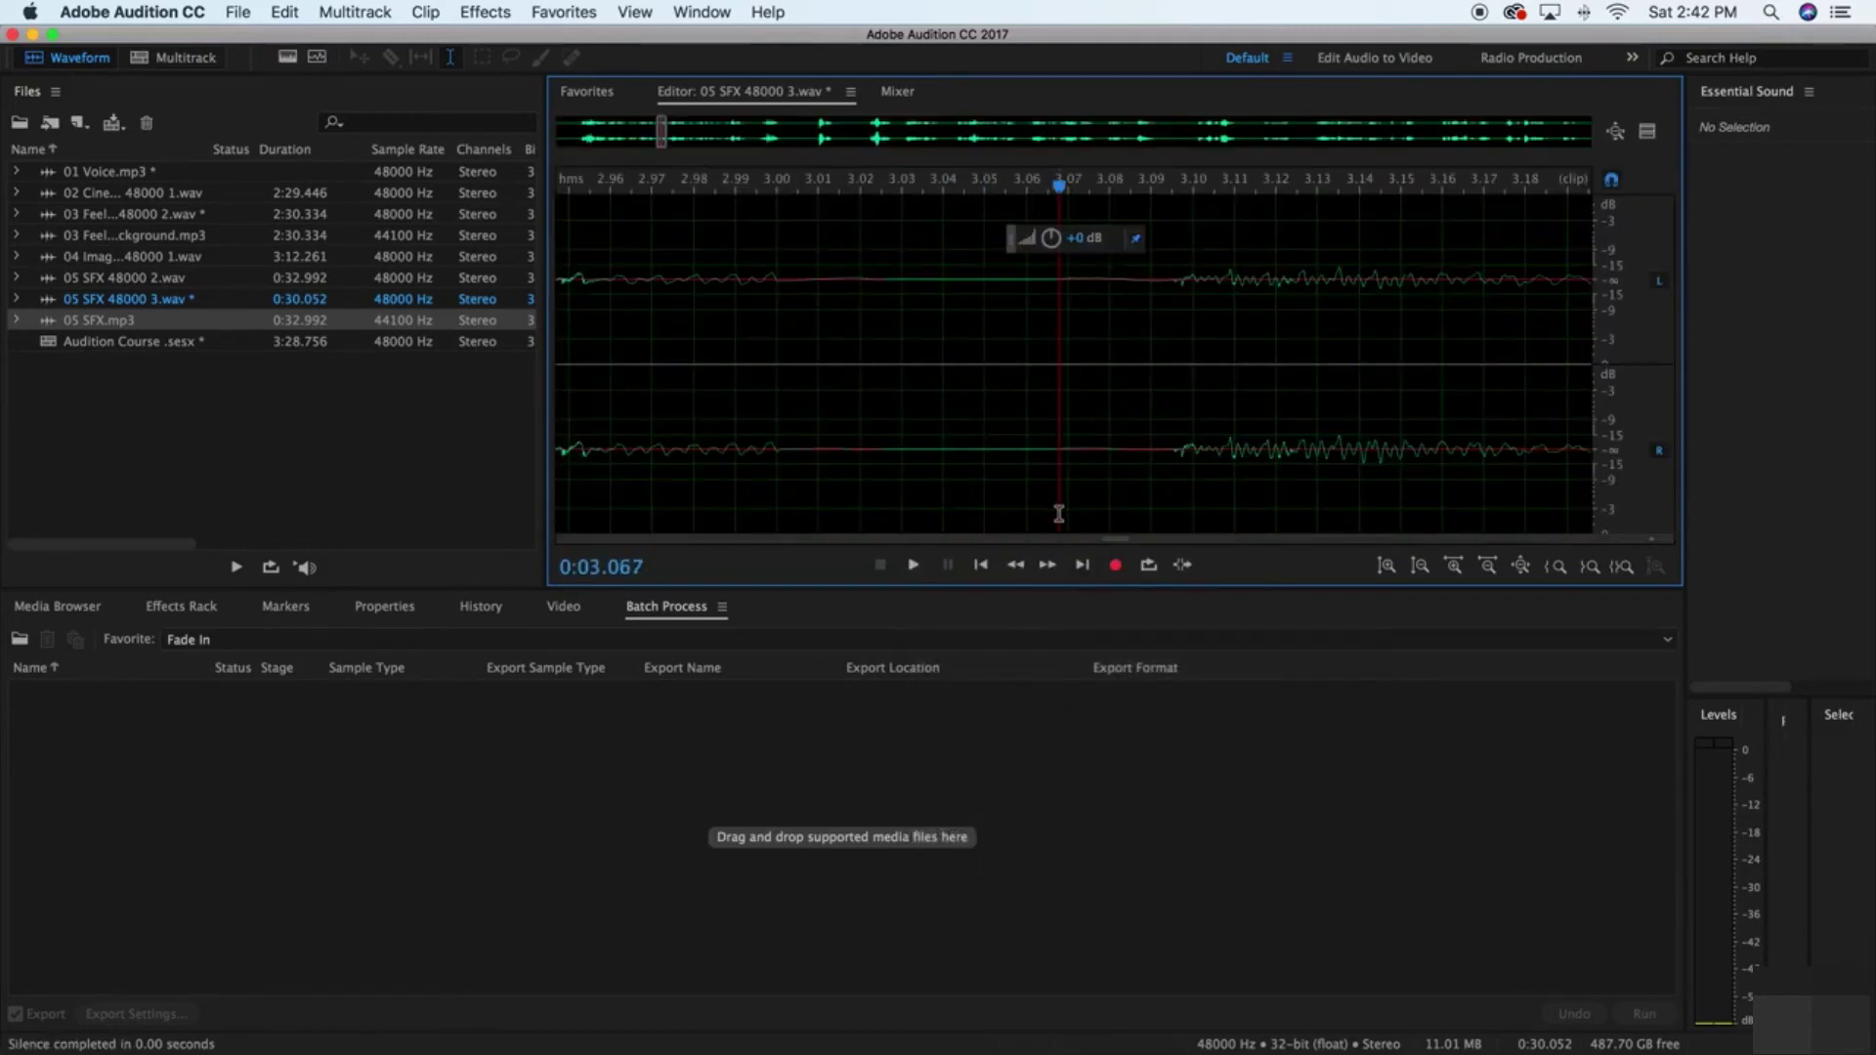
pyautogui.moveTo(665, 135); pyautogui.dragTo(1588, 127)
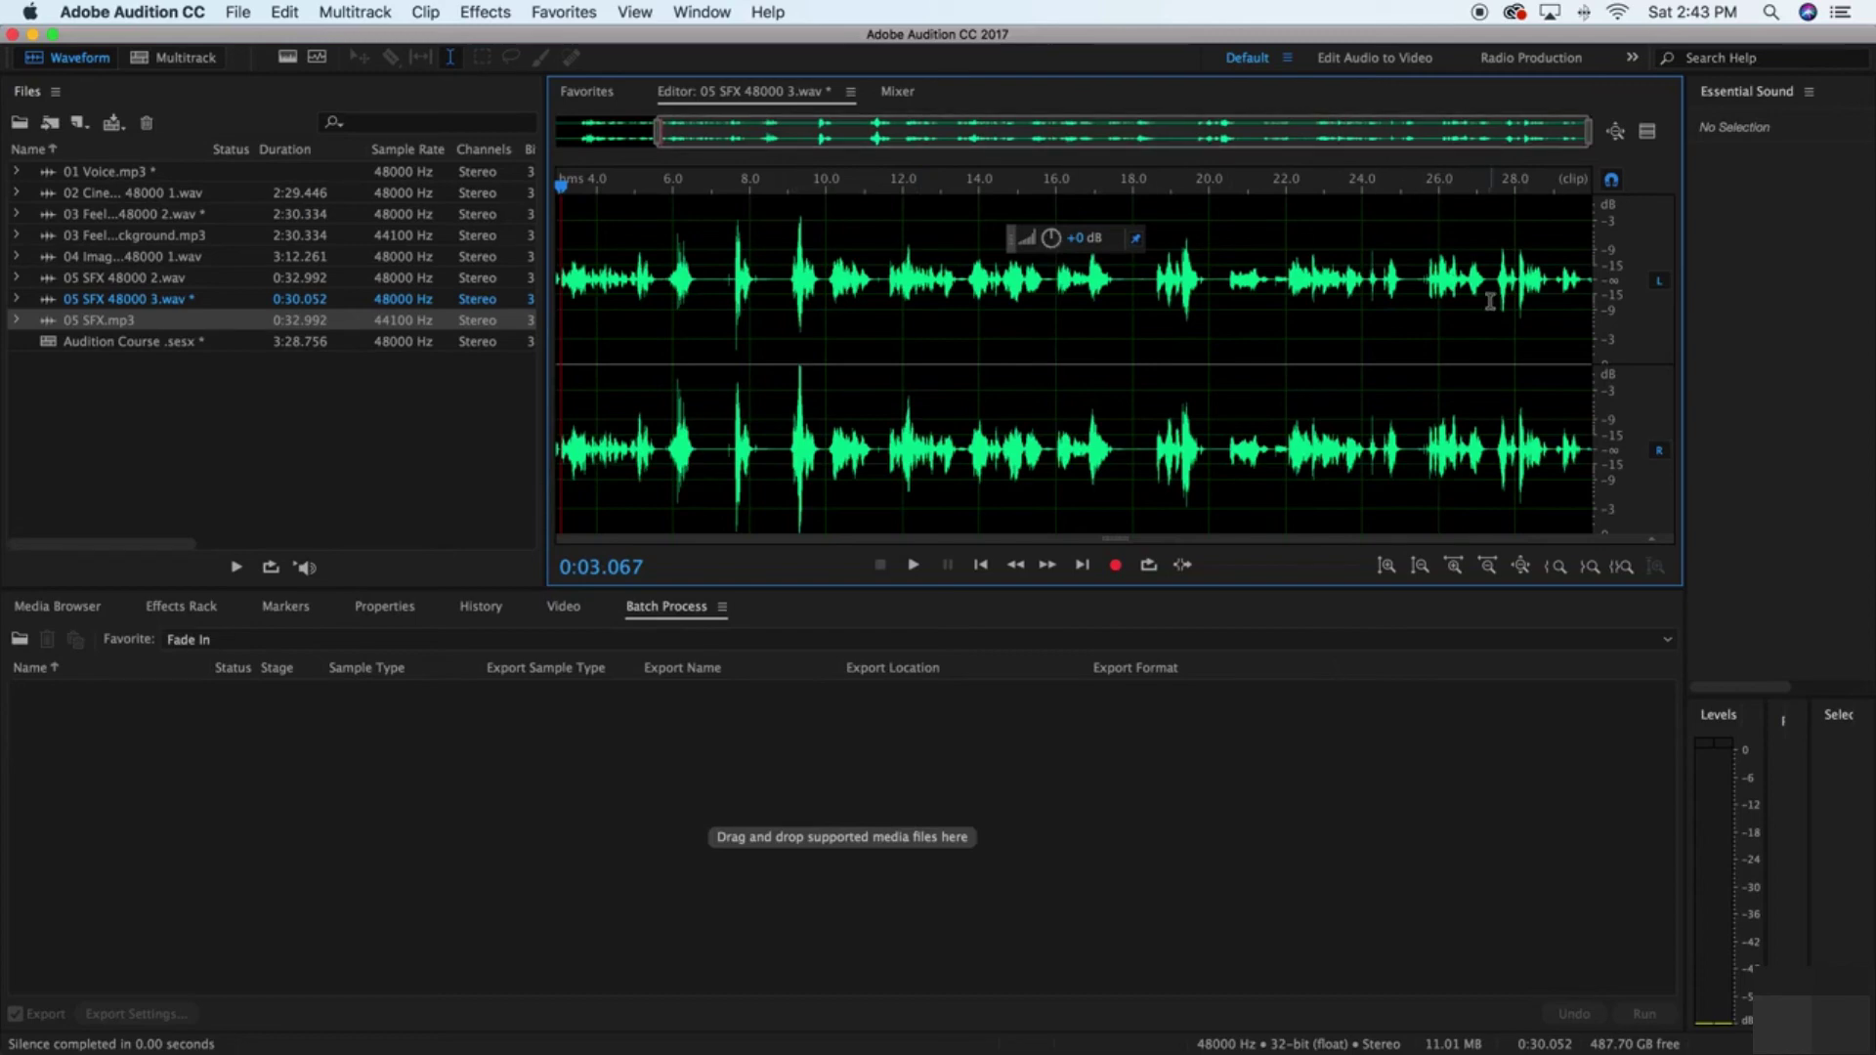
pyautogui.click(209, 63)
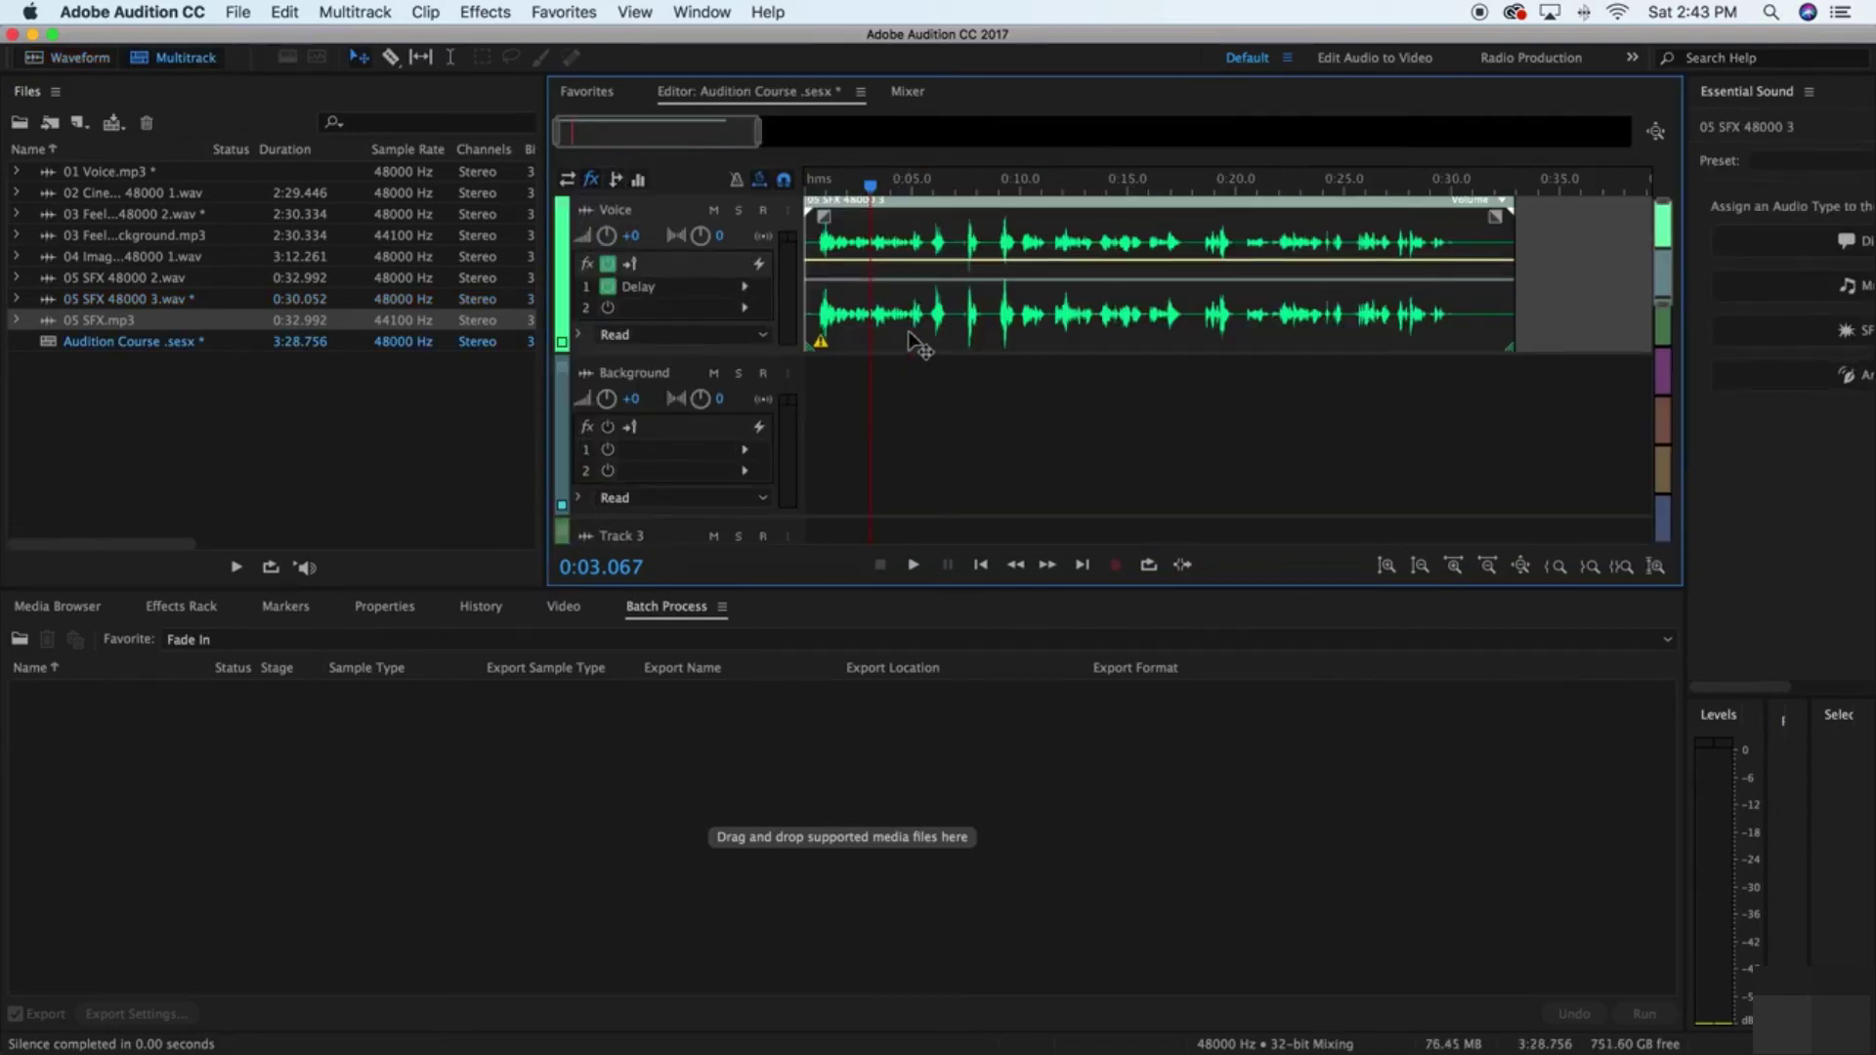